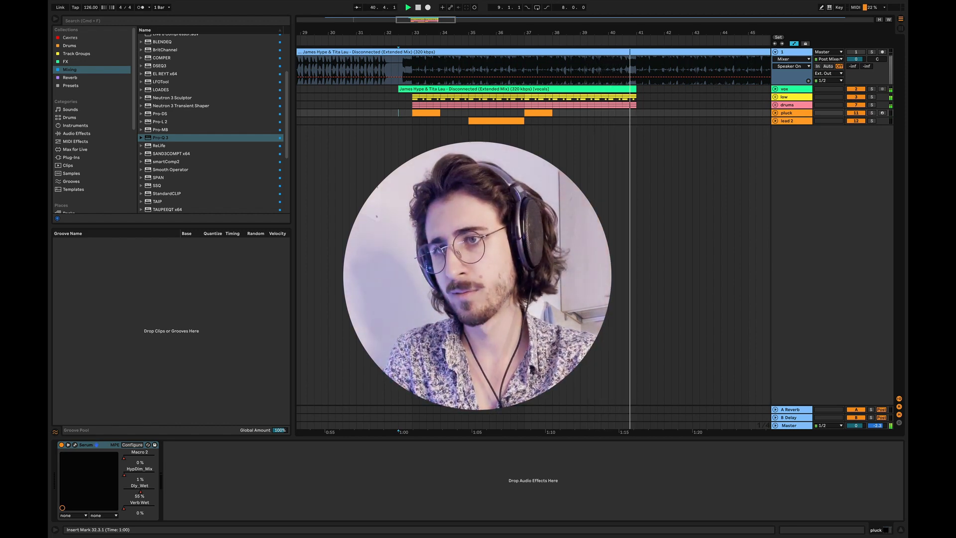
Step: Stop playback, place the start marker at 32.4.1 on the drums track, and look over the clips around the drop
click(405, 105)
key(space)
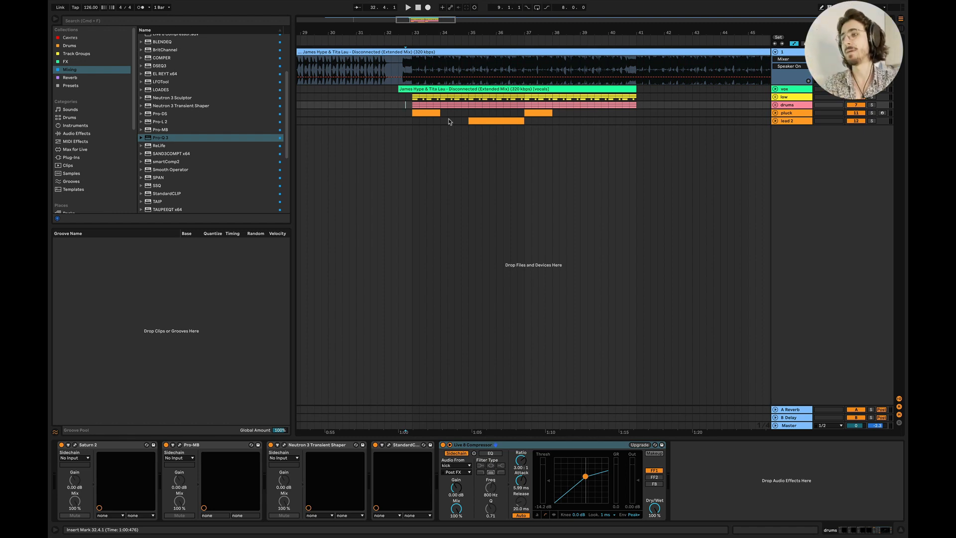
scroll(447, 122, up, 3)
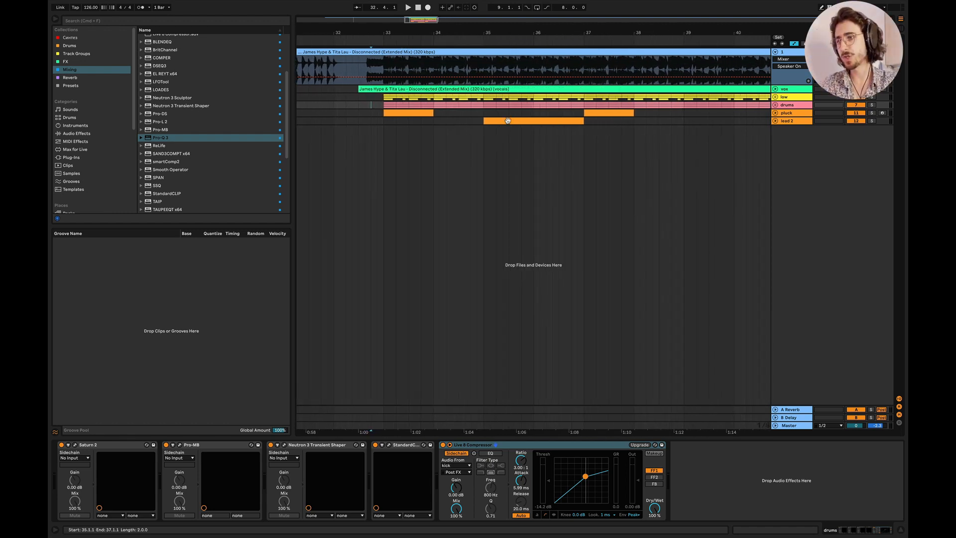
scroll(508, 122, down, 5)
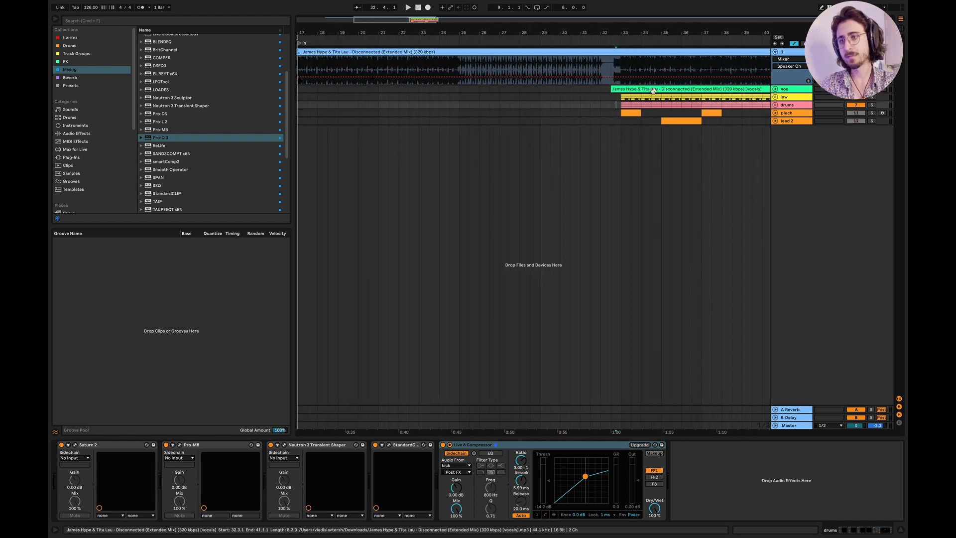
scroll(553, 120, up, 5)
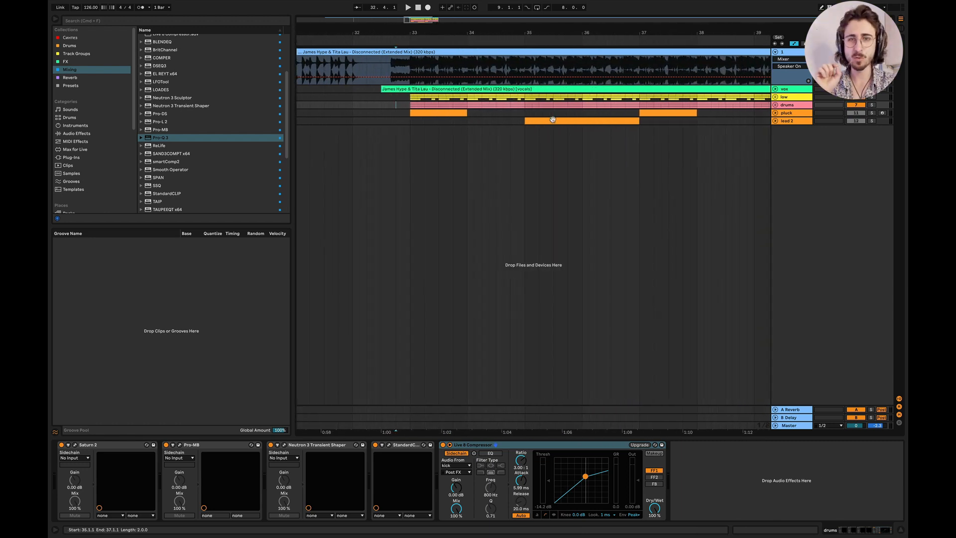
Step: Play the reference track's drop from 32.3.3 and watch its frequency spectrum in SPAN
click(390, 68)
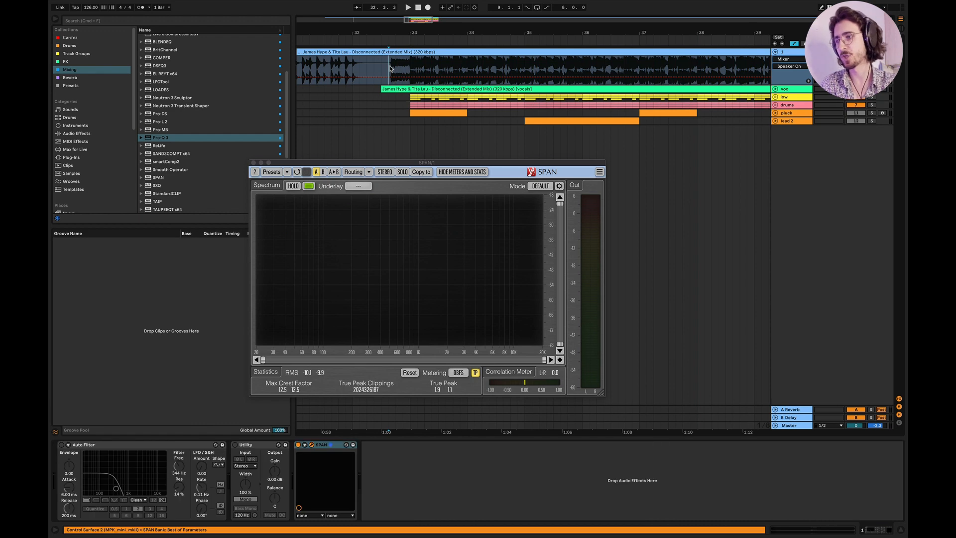
key(space)
scroll(390, 68, down, 2)
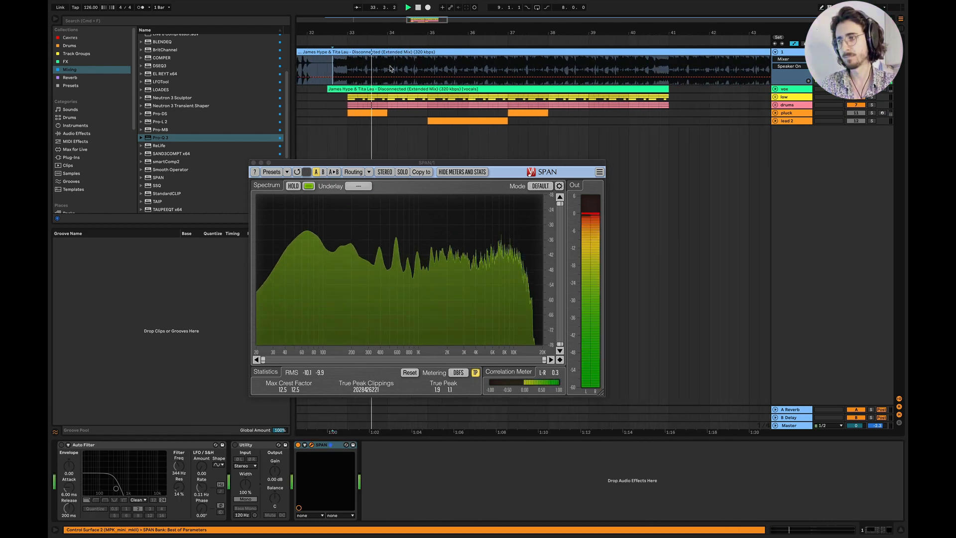
scroll(390, 68, left, 5)
scroll(380, 87, down, 5)
scroll(368, 112, right, 1)
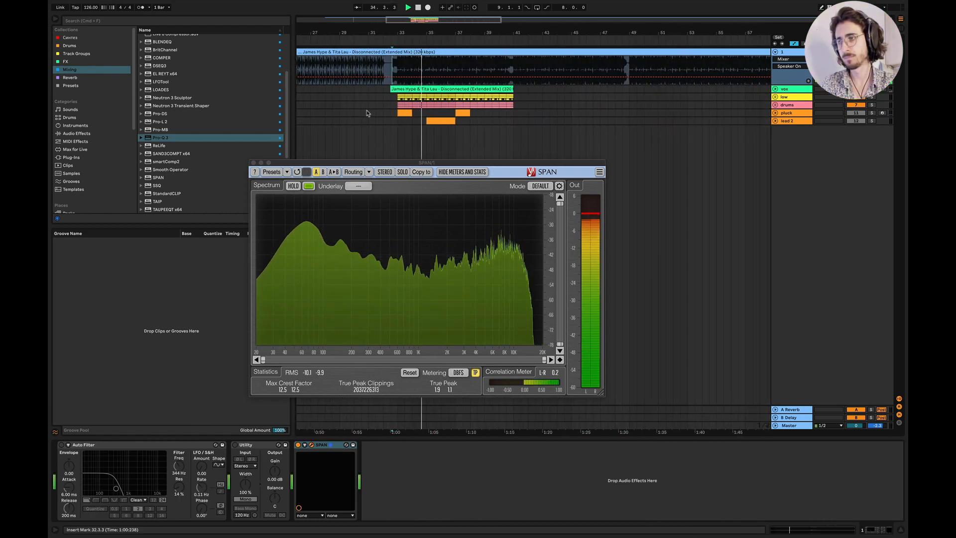
scroll(368, 113, up, 3)
scroll(479, 127, up, 3)
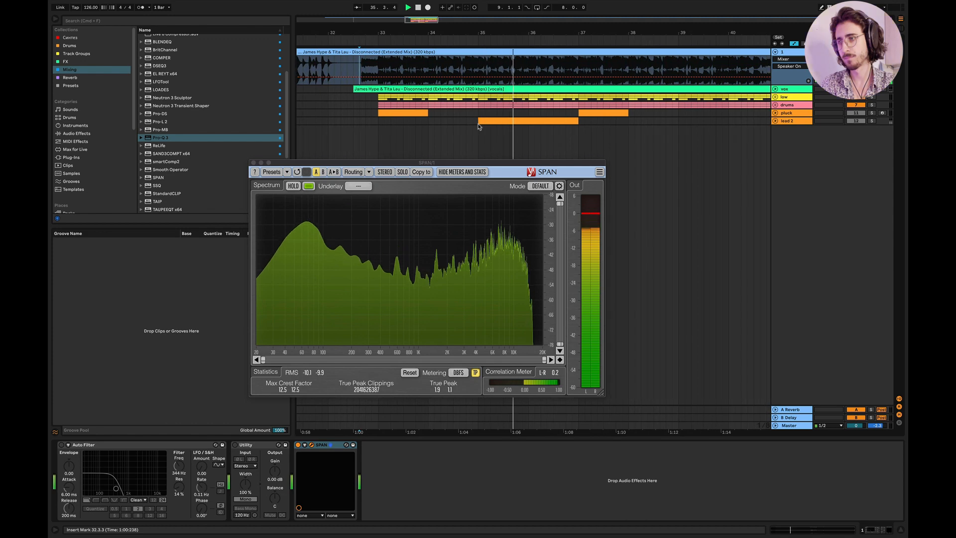
key(space)
Step: Play the reference track's intro from 9.3.1 to hear its opening section
scroll(479, 127, down, 4)
scroll(480, 127, left, 3)
scroll(479, 127, down, 2)
scroll(390, 111, left, 5)
scroll(348, 106, left, 5)
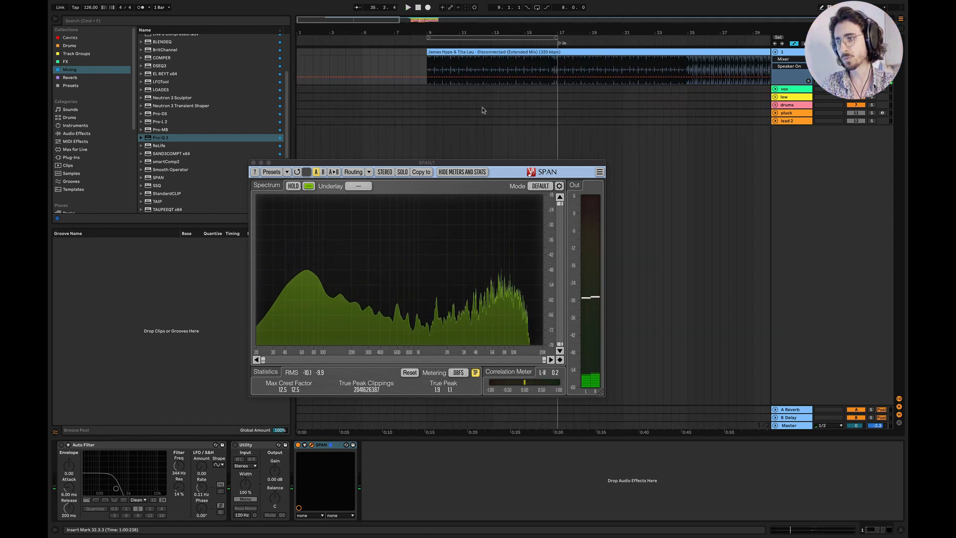
click(436, 106)
key(space)
scroll(436, 105, up, 2)
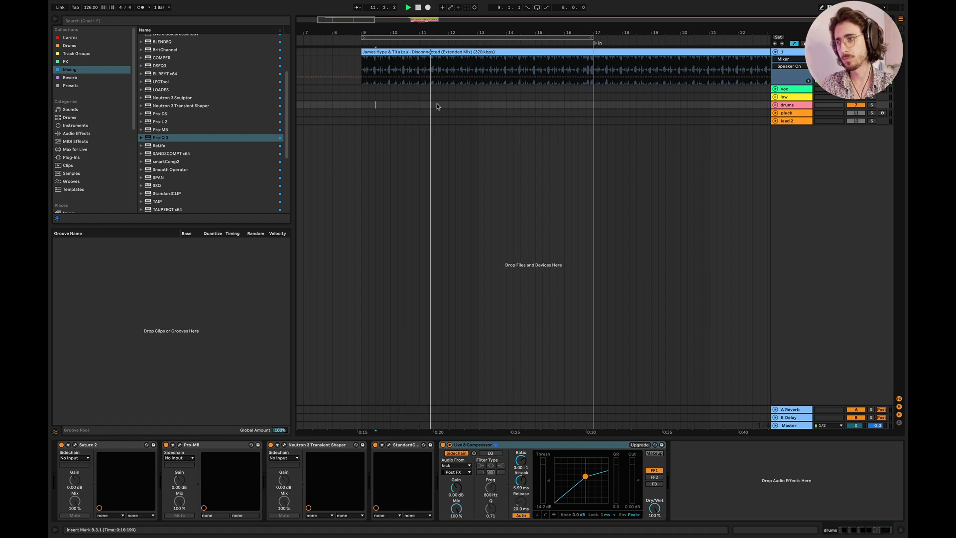
Step: Unfold the low group and its perc track, solo the low group, and set the playback start to 33.1.1
scroll(545, 148, right, 10)
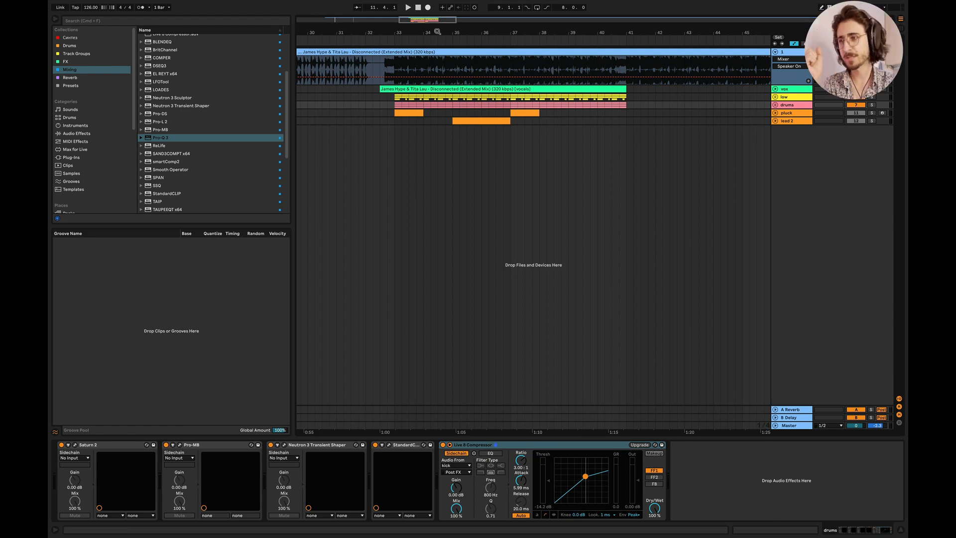
scroll(401, 106, up, 5)
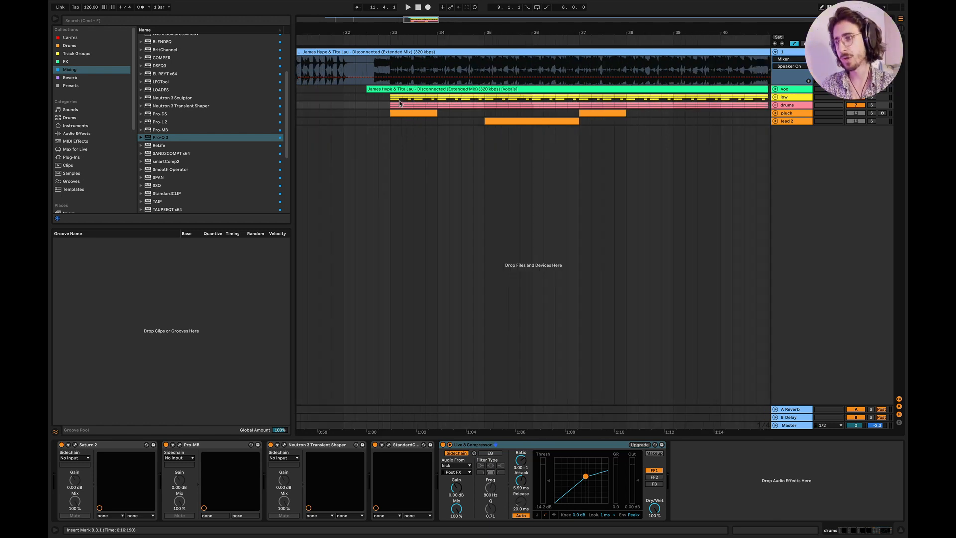
click(774, 97)
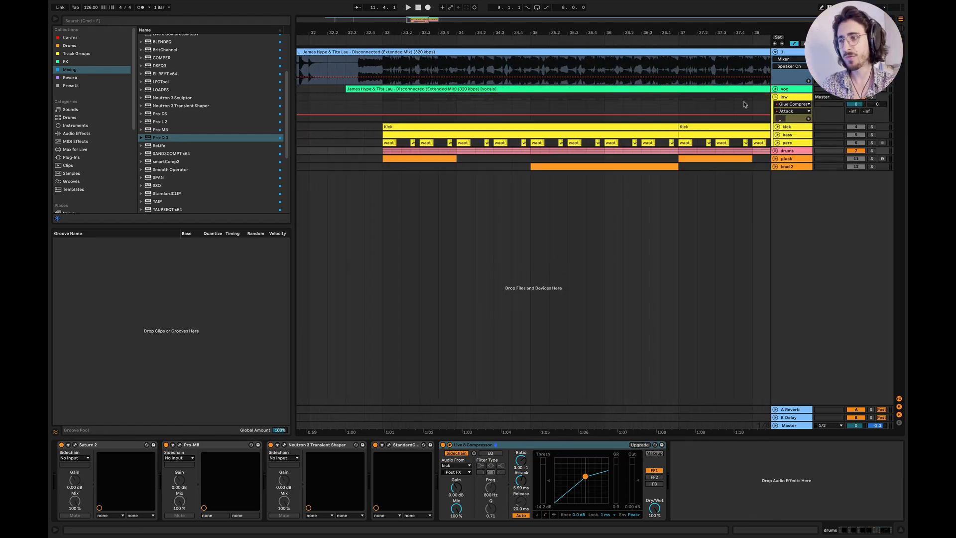
click(777, 142)
click(388, 169)
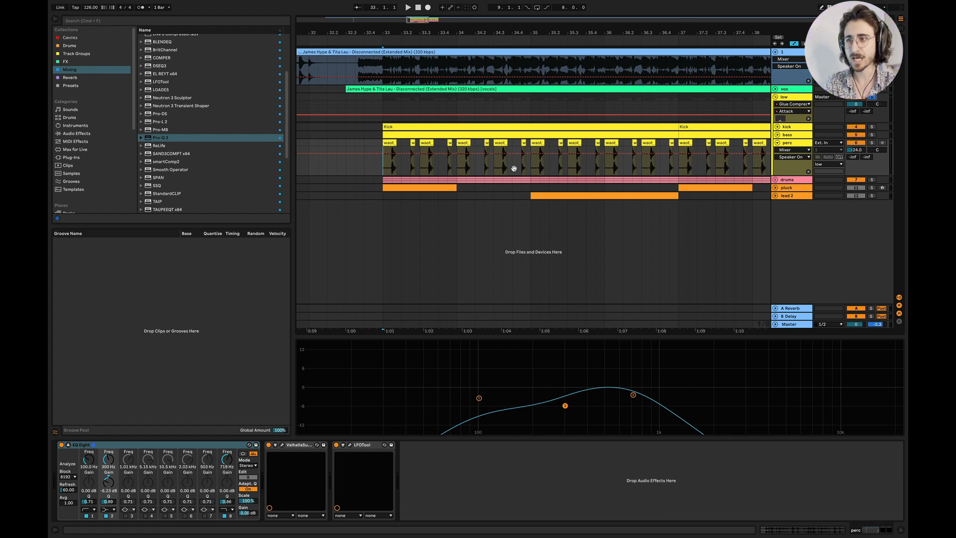
click(392, 170)
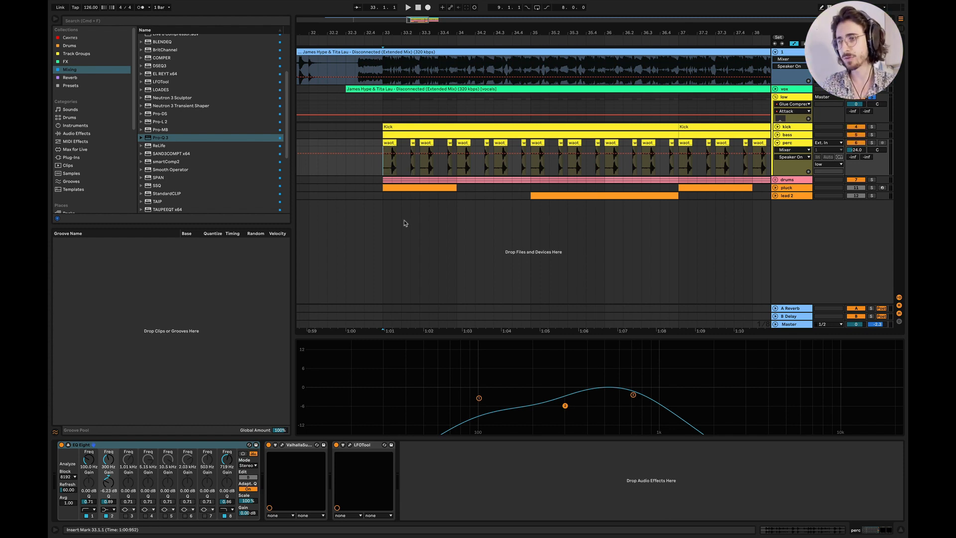
Step: Listen to the soloed low group from bar 33 with the perc track active
scroll(406, 221, right, 3)
scroll(406, 220, down, 3)
scroll(406, 221, left, 2)
key(space)
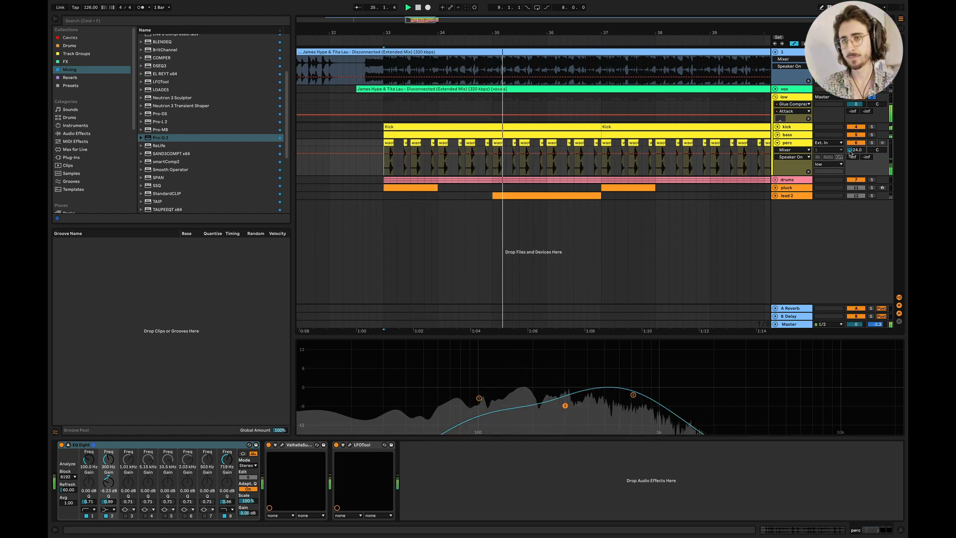
click(385, 160)
key(space)
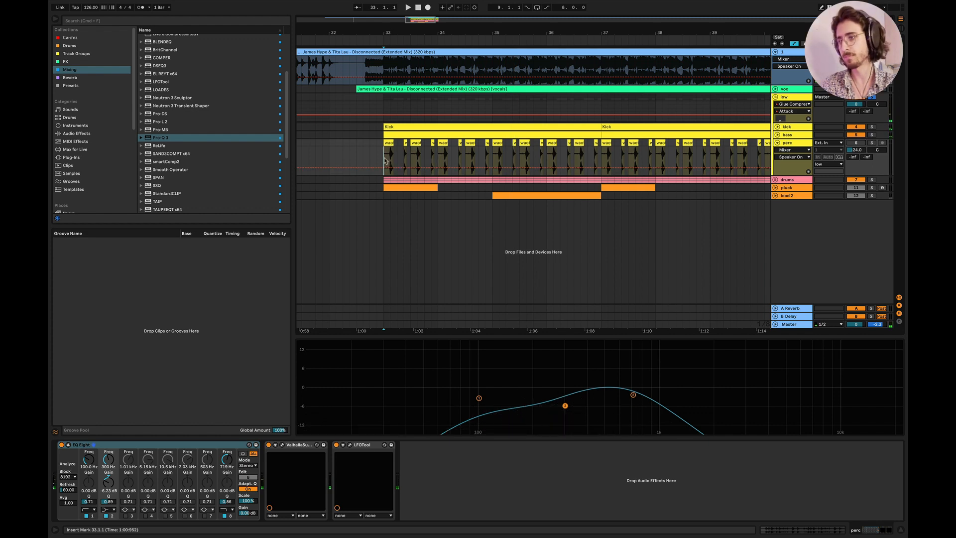
Step: Compare the low group with the perc track muted and active, soloing the drums alongside it
key(space)
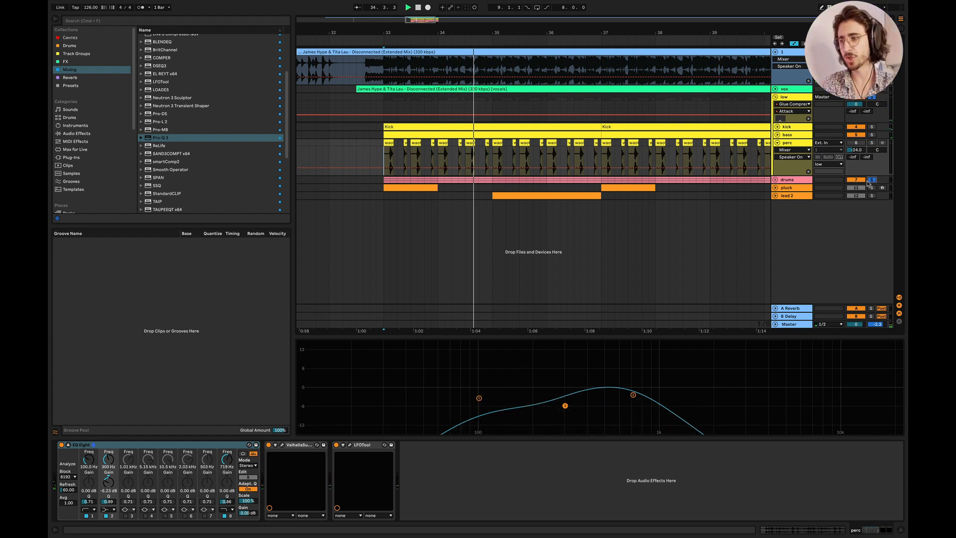
key(space)
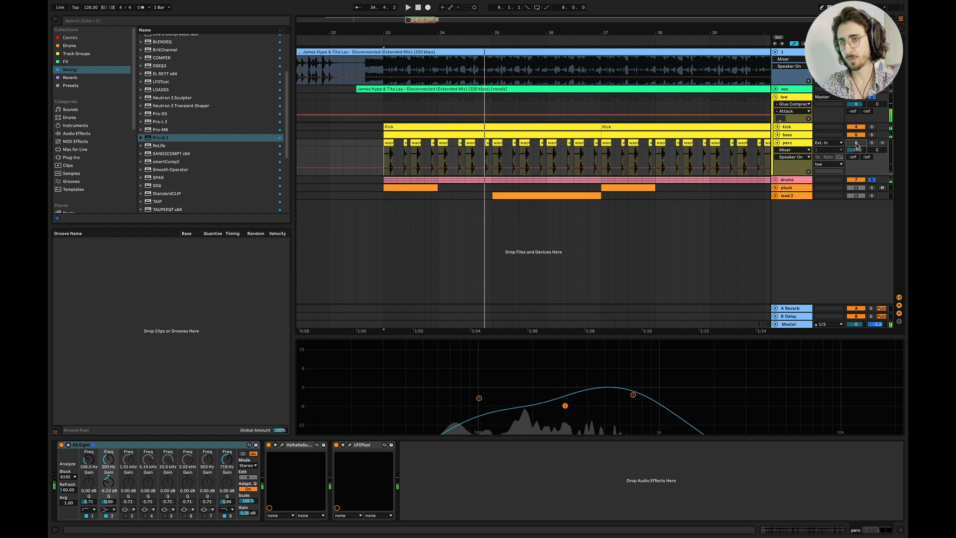
key(space)
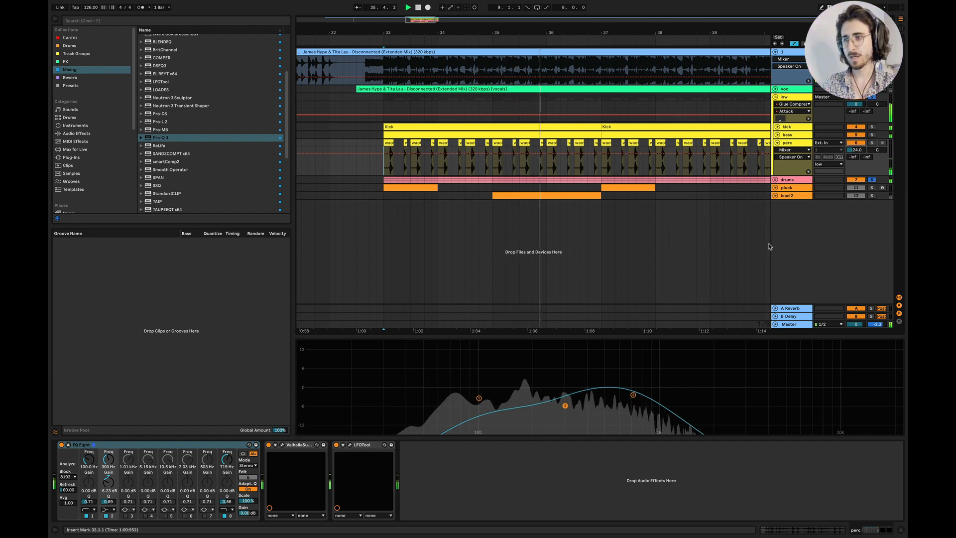
key(space)
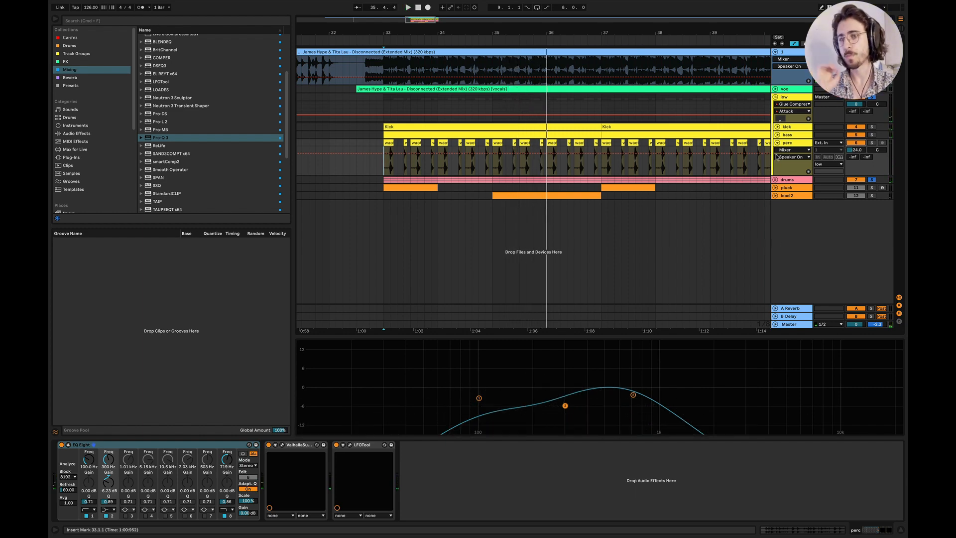
Step: Unfold the bass track, select it and solo it
click(777, 134)
click(787, 137)
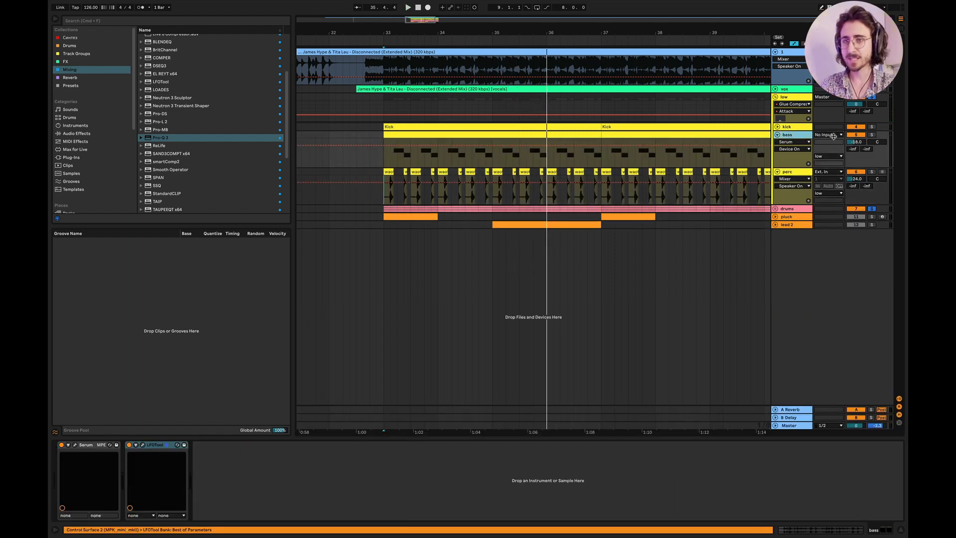
click(871, 135)
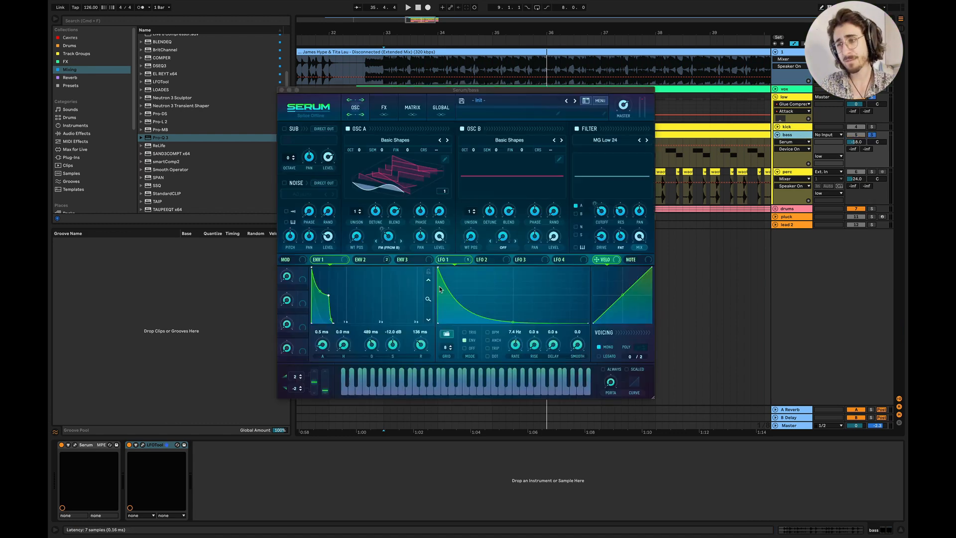
Step: Turn off the distortion, equalizer, compressor and hyper/dimension effects in the bass track's Serum
click(386, 107)
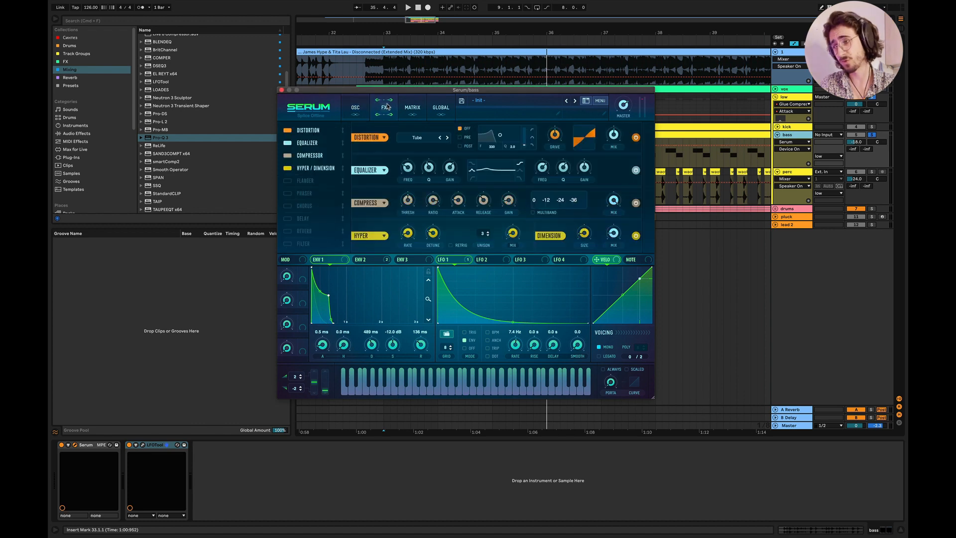
click(287, 130)
click(287, 143)
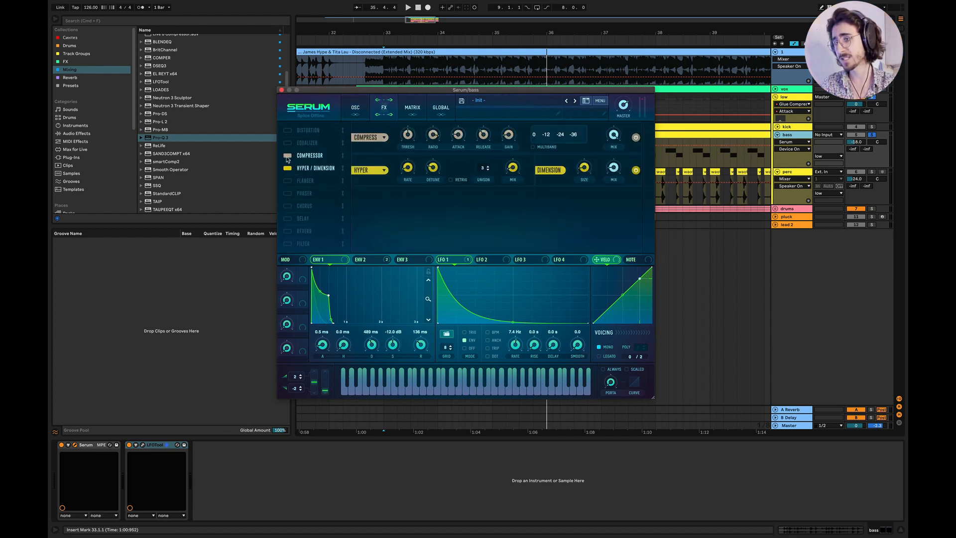
click(287, 156)
click(287, 168)
Step: Turn off oscillator B and the filter in Serum, and show oscillator A's Basic Shapes wavetable in 2D
click(355, 109)
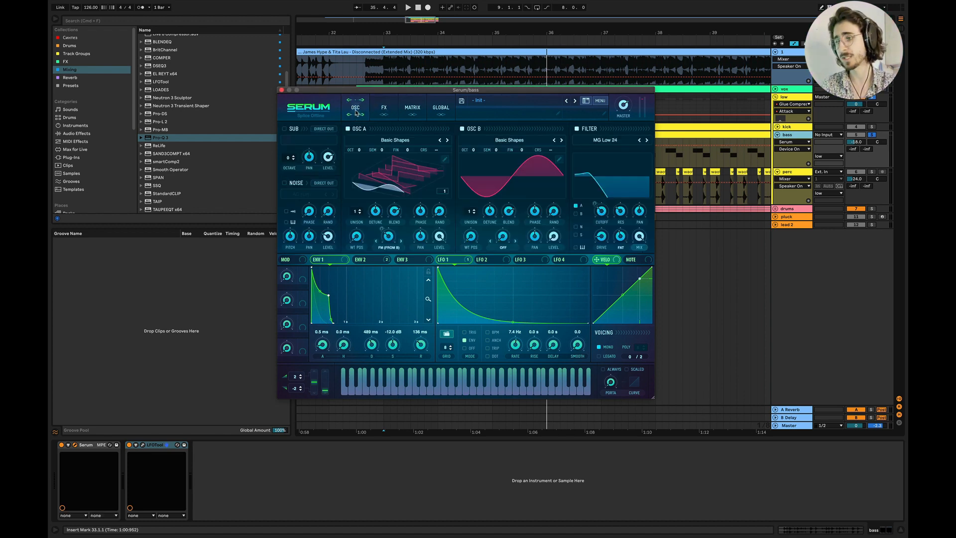
click(463, 128)
click(391, 173)
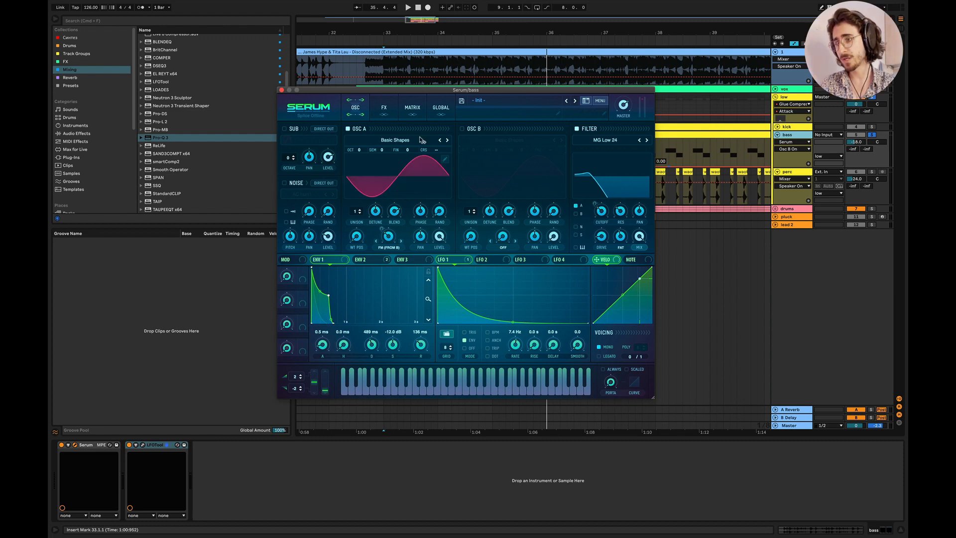
click(395, 140)
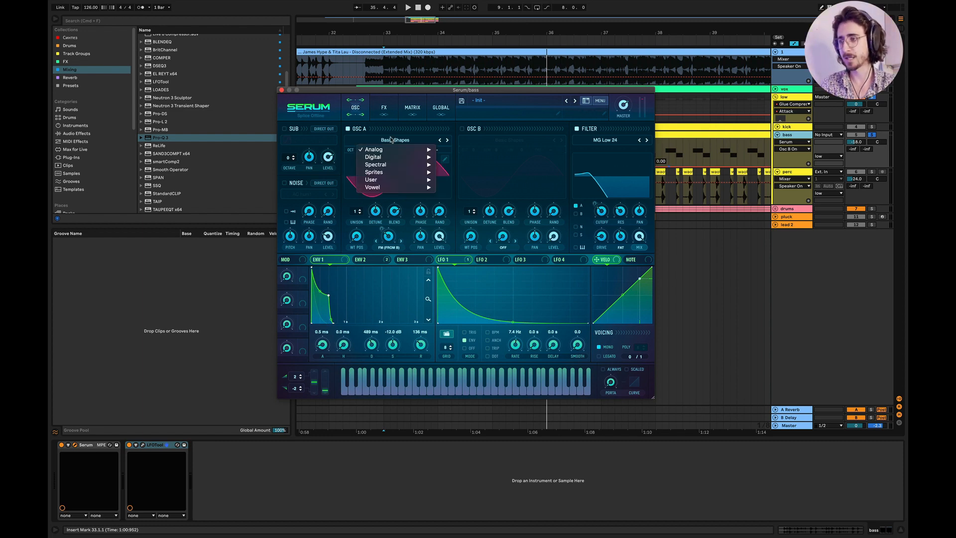
mouse_move(393, 150)
click(469, 188)
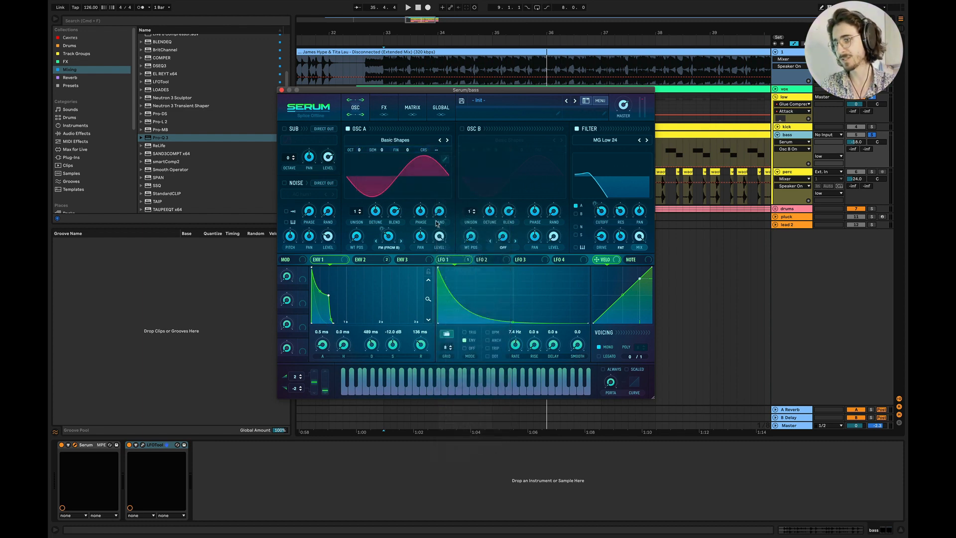
click(577, 128)
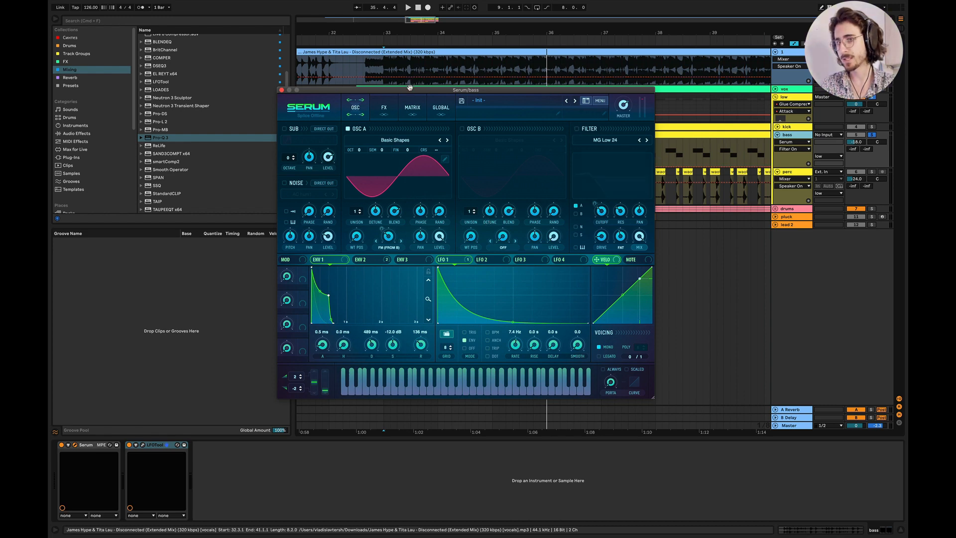
Step: Audition the stripped-down bass, then bypass the LFO 1 modulation of the master tuning in Serum's modulation matrix
drag(414, 90, 447, 163)
key(space)
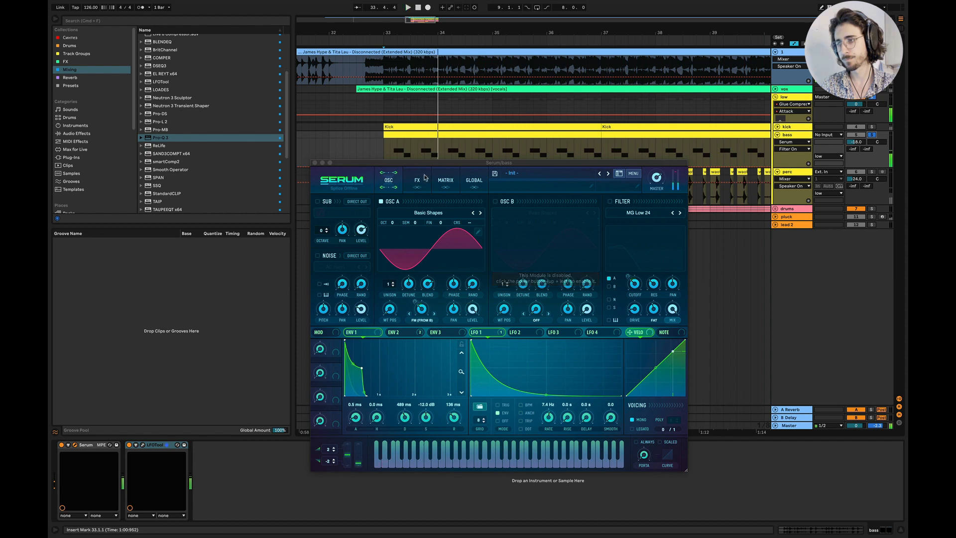
click(482, 181)
click(419, 181)
click(446, 182)
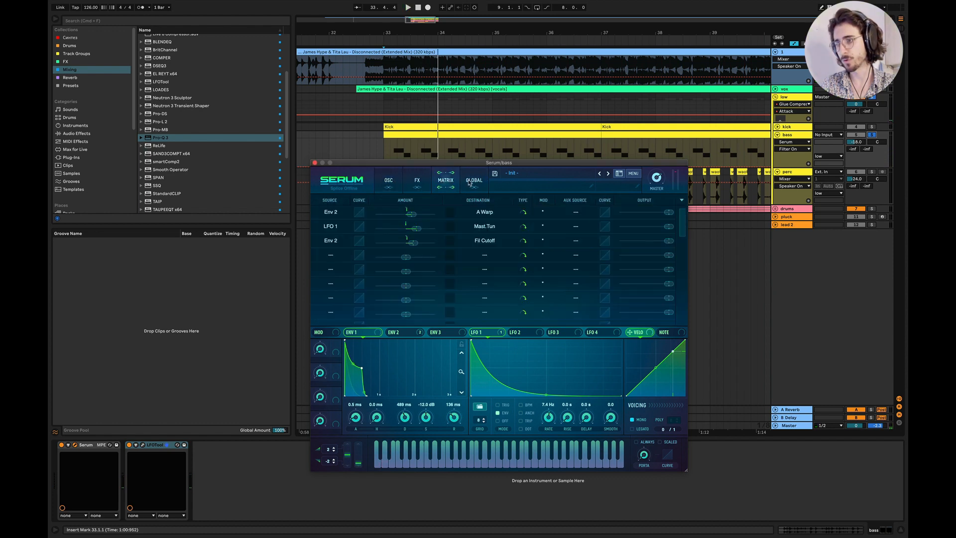
right_click(488, 333)
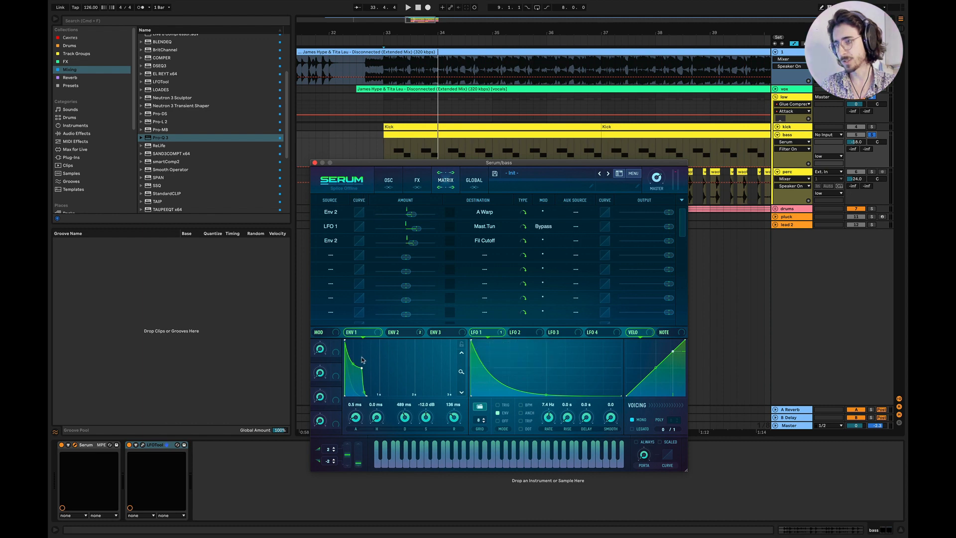
Step: Return to Serum's oscillator view, replay the bass from bar 33, and turn off LFOTool on the bass track
click(392, 183)
key(space)
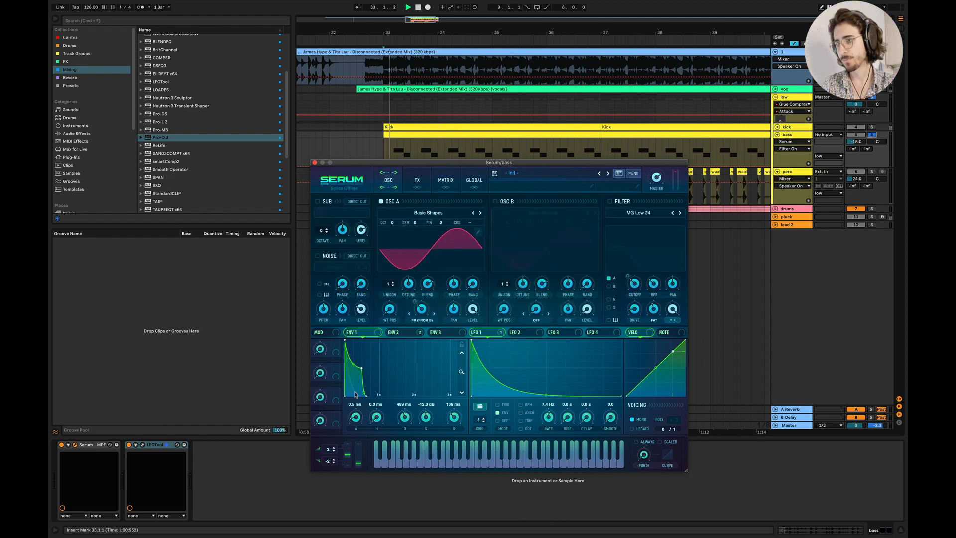
click(128, 446)
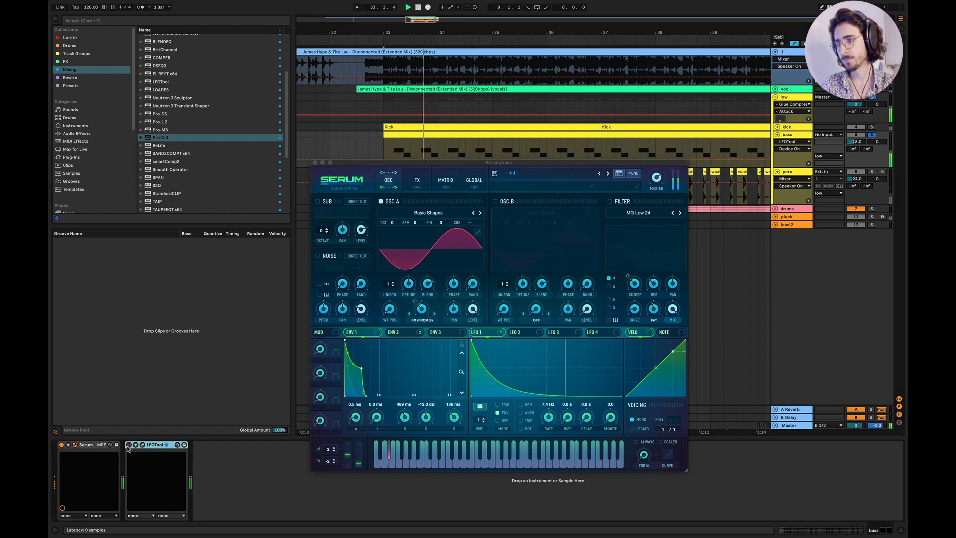
Step: Stop playback and enlarge envelope 1's curve in Serum to examine its shape
key(space)
drag(461, 372, 437, 407)
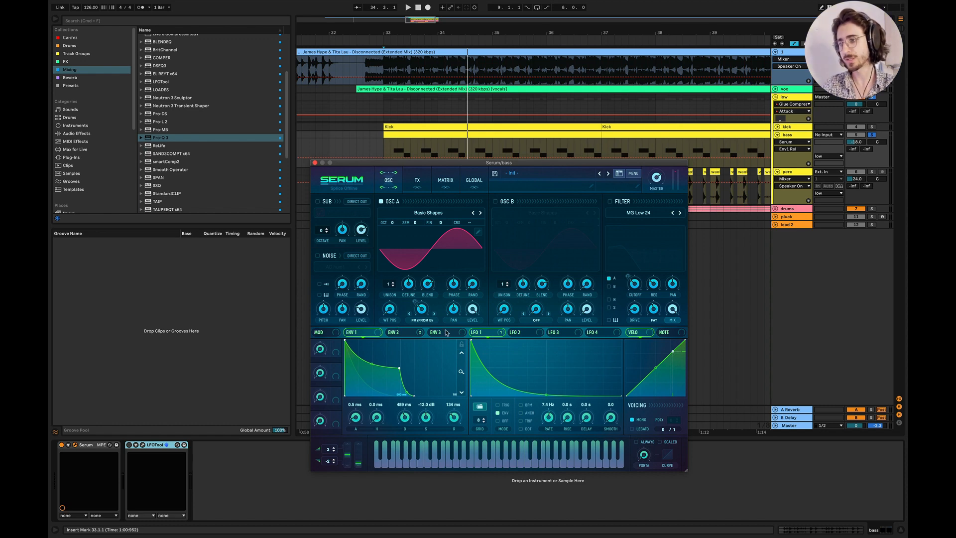
Step: Turn on oscillator B in Serum with its level at 0%, using FM (From B) as oscillator A's warp mode
click(495, 202)
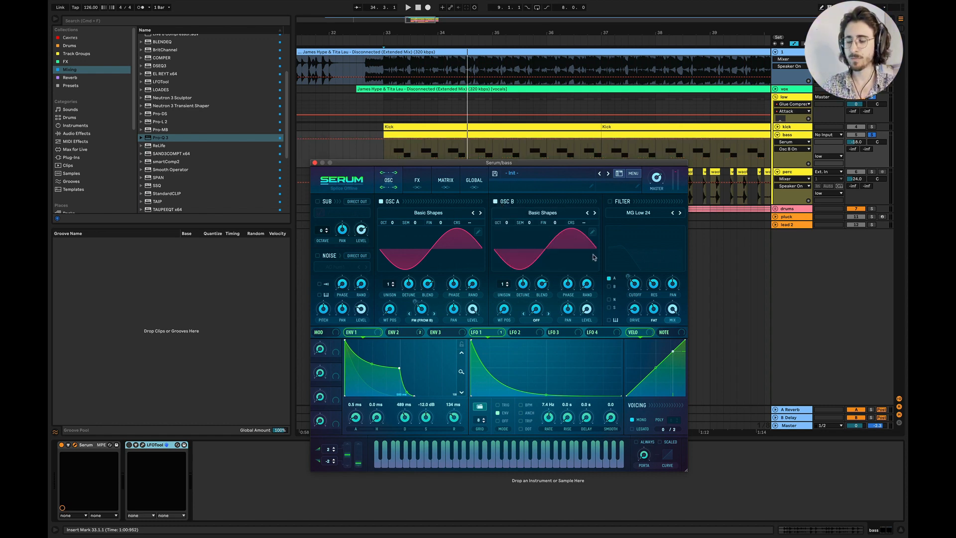
click(593, 315)
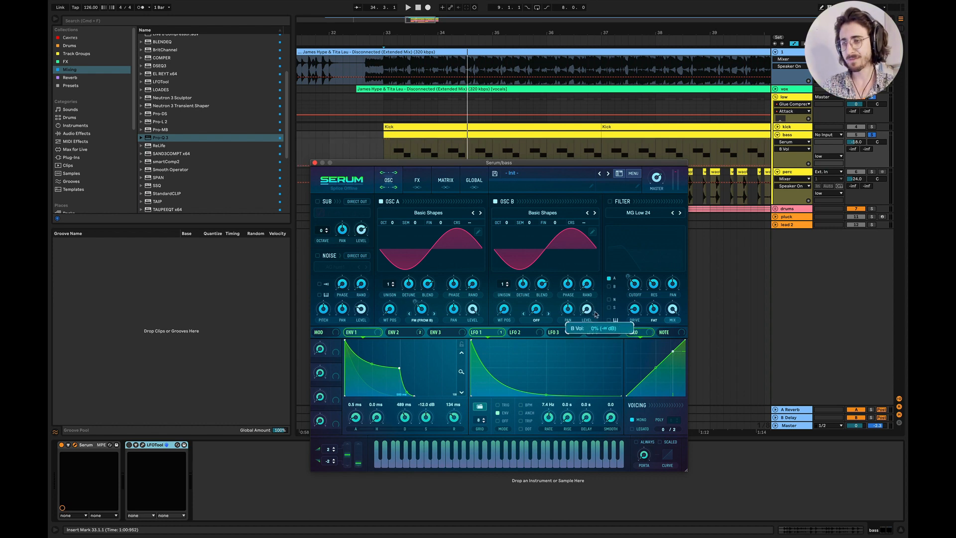
click(423, 320)
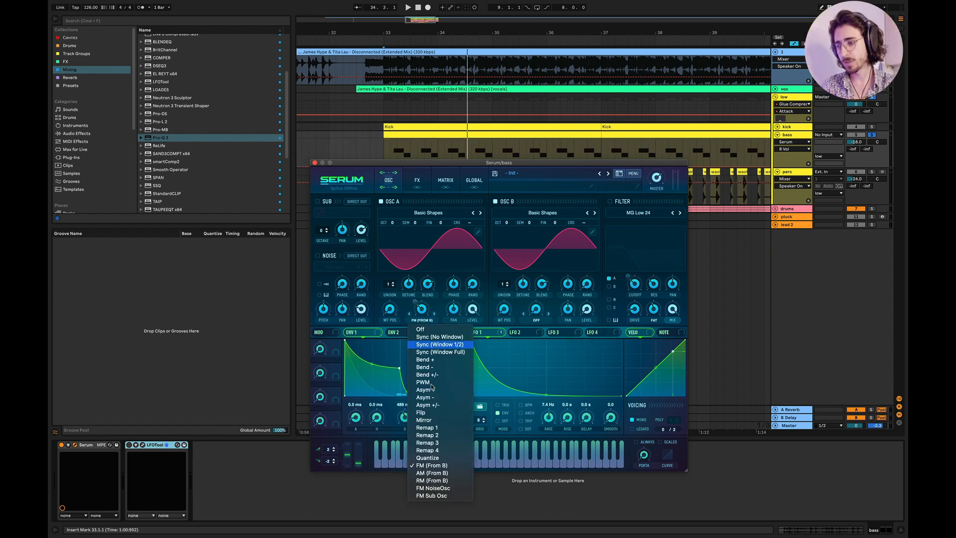
click(431, 468)
Step: Replay the bass from 33.1.4 to hear the patch with oscillator B turned on
scroll(391, 151, up, 3)
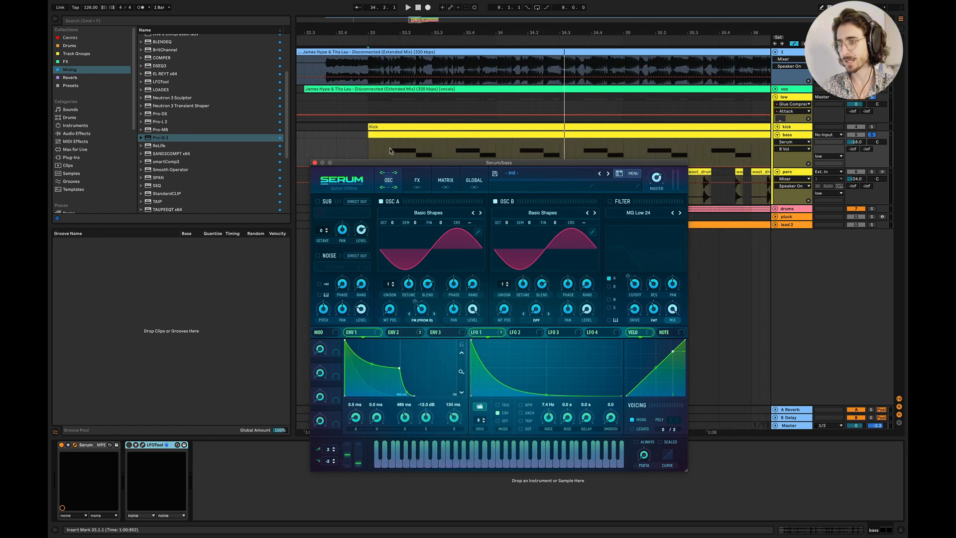
click(391, 151)
key(space)
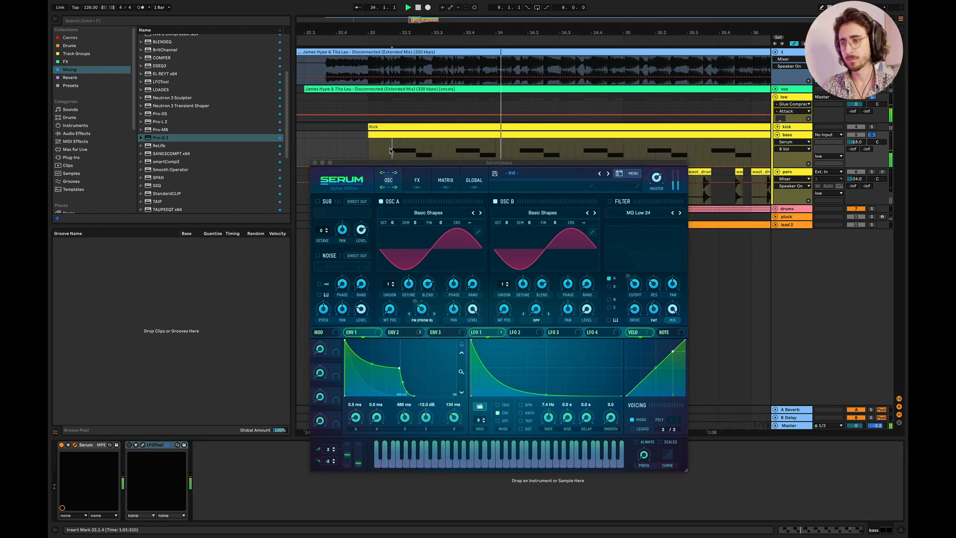
key(space)
key(space)
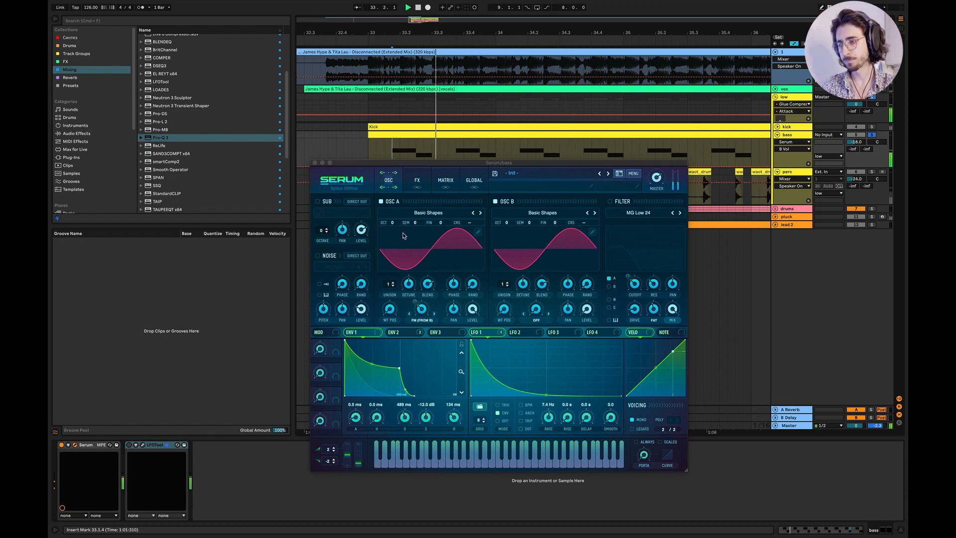
Step: Set envelope 2's decay to 500 ms and audition the bass
click(398, 332)
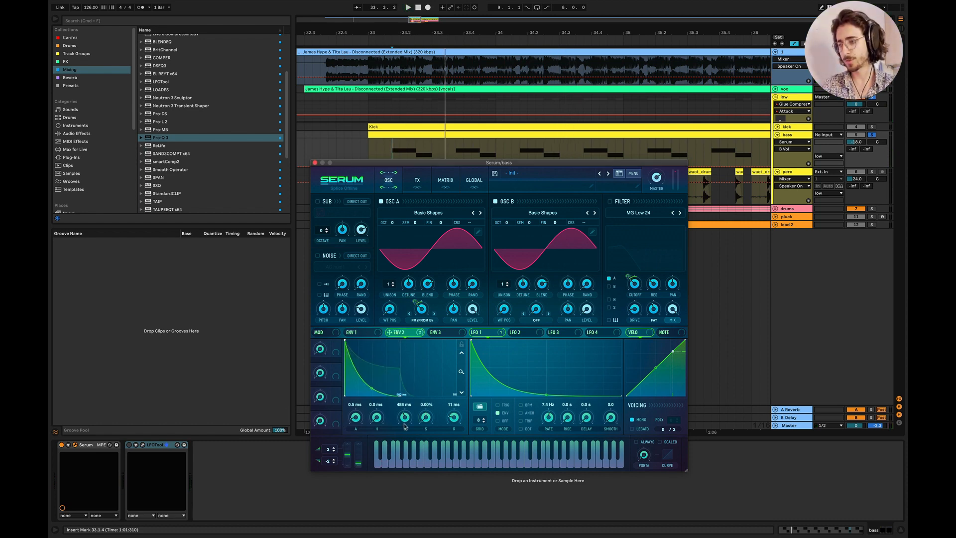
scroll(404, 426, up, 5)
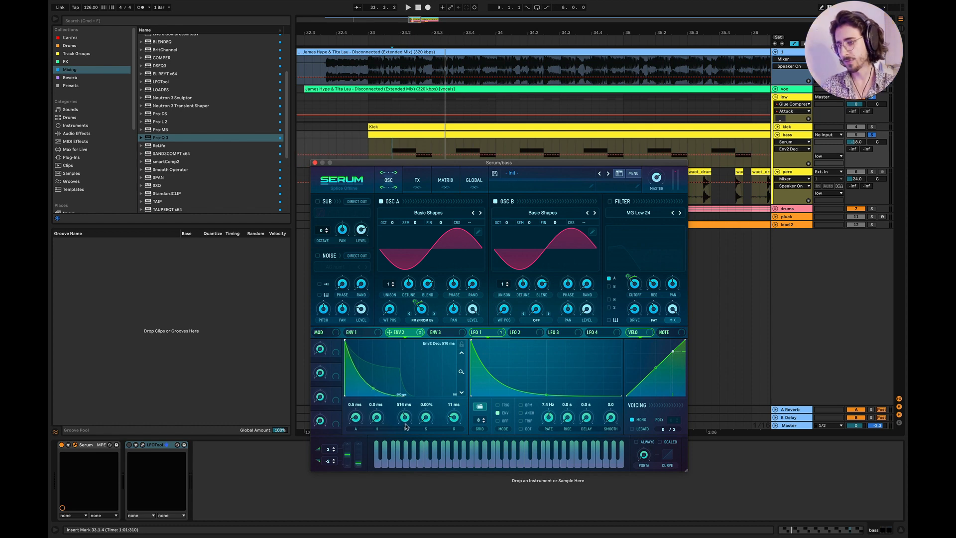
scroll(404, 417, up, 3)
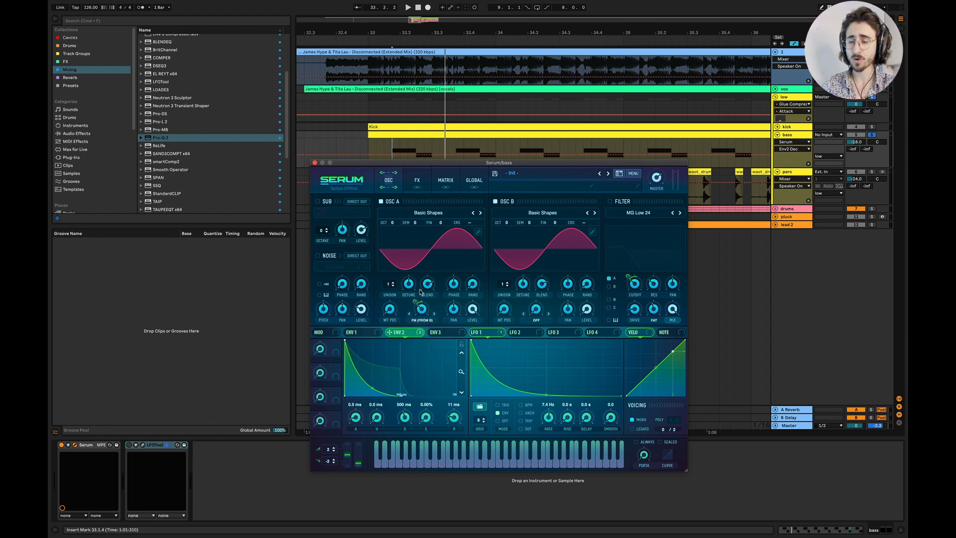
key(space)
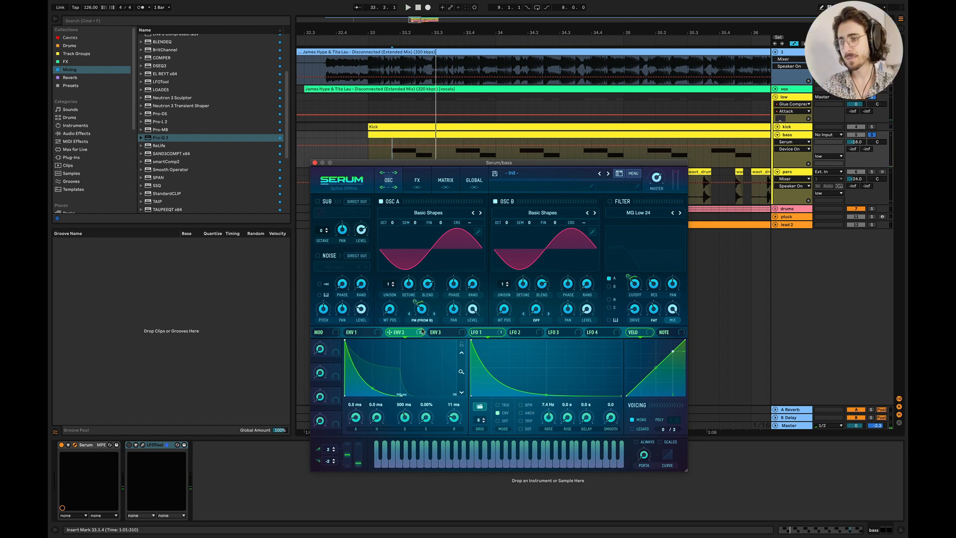
Step: Turn on Serum's MG Low 24 filter, check its resonance, fat and drive settings, and audition the bass
click(610, 201)
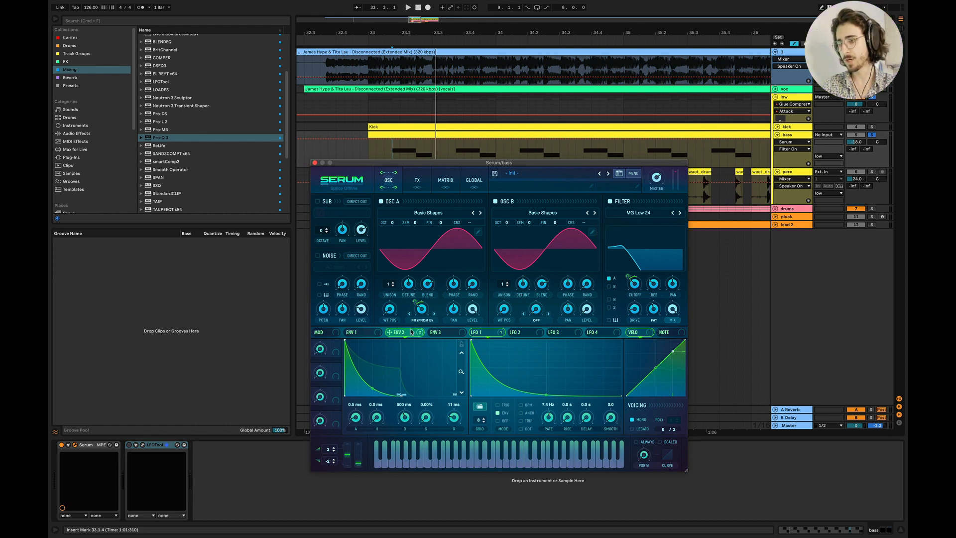
mouse_move(408, 332)
mouse_down()
mouse_move(591, 285)
mouse_move(642, 283)
mouse_move(396, 334)
mouse_up()
click(655, 289)
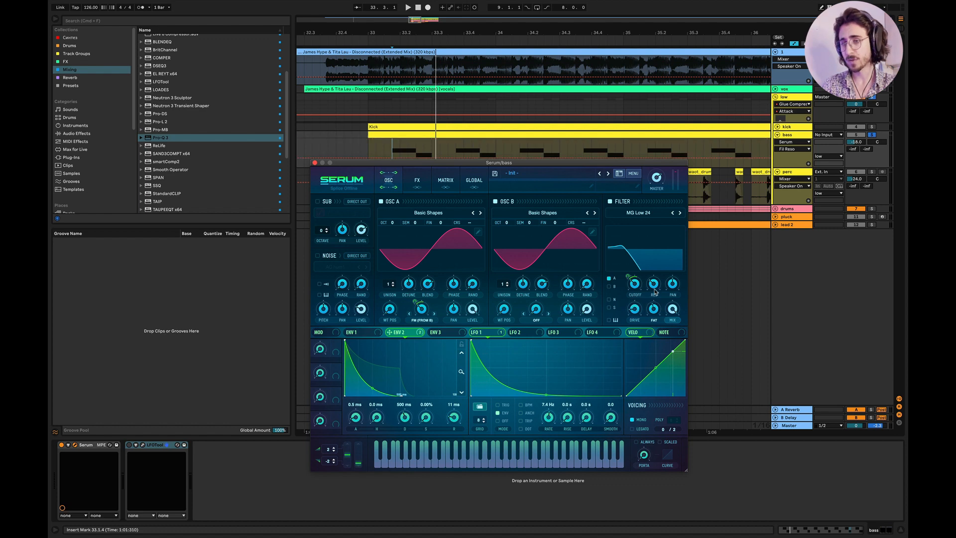
click(655, 312)
click(638, 312)
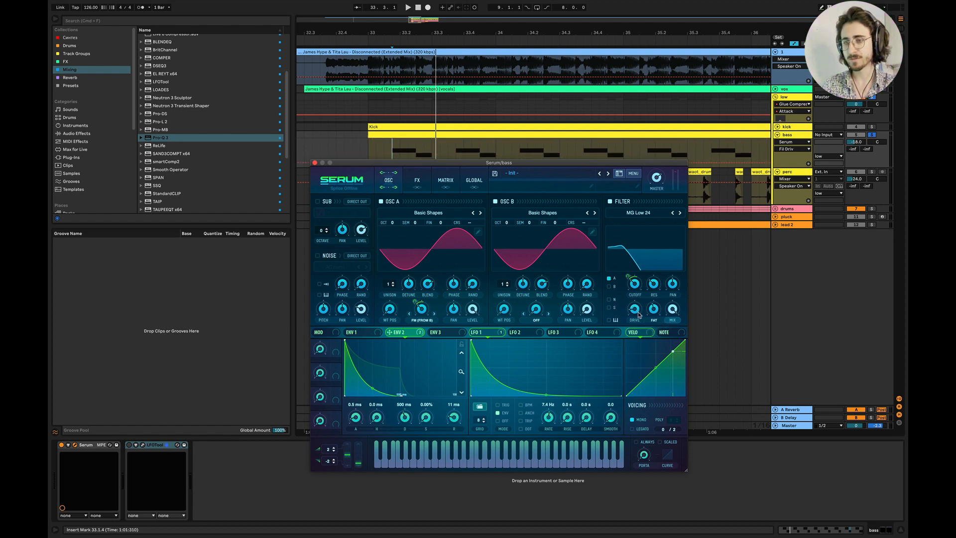
key(space)
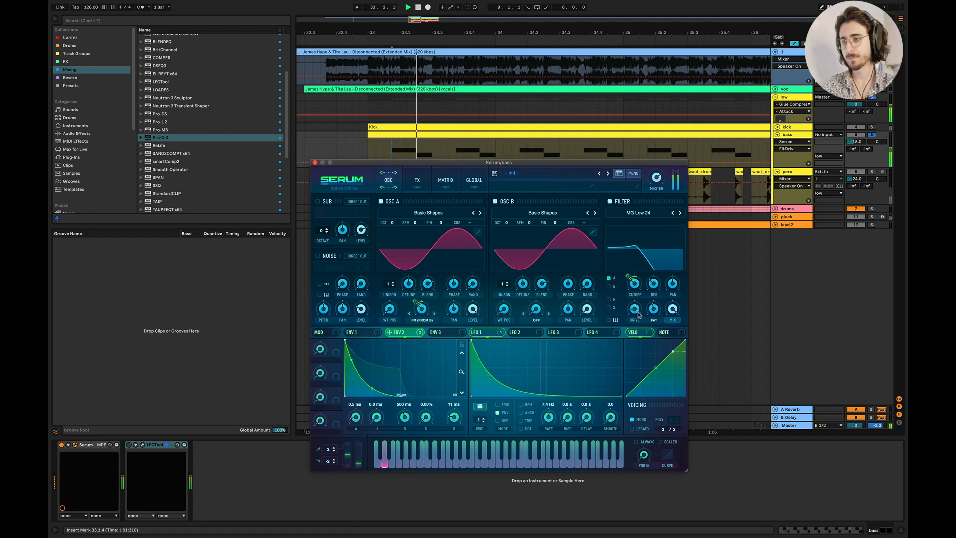
click(651, 289)
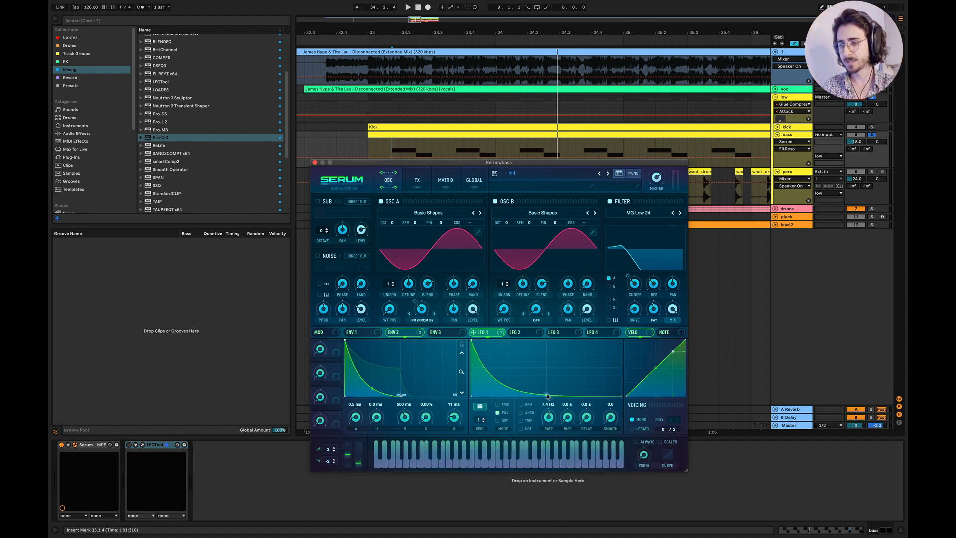
Step: Examine LFO 1's curve and rate, and its source, amount and Mast.Tun destination in the modulation matrix
drag(547, 390, 551, 392)
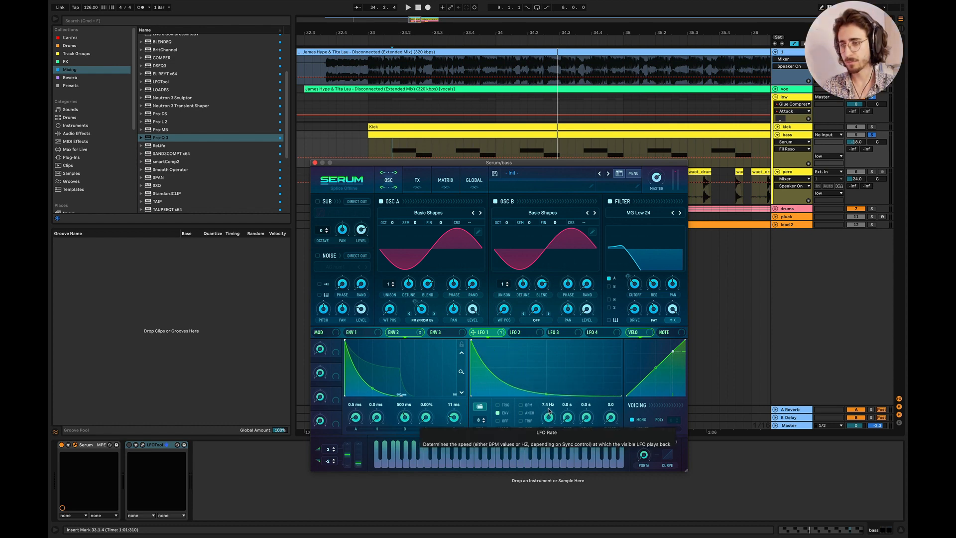
click(448, 187)
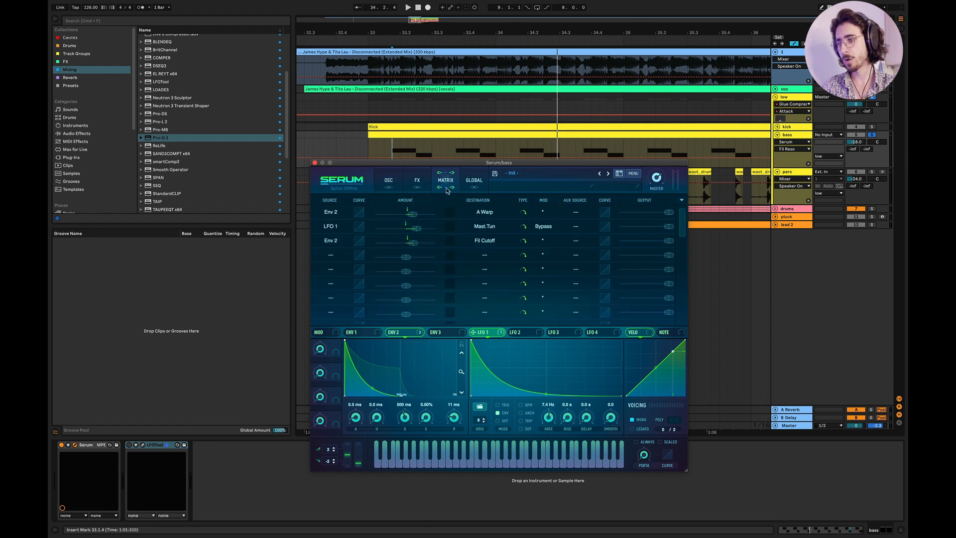
click(333, 227)
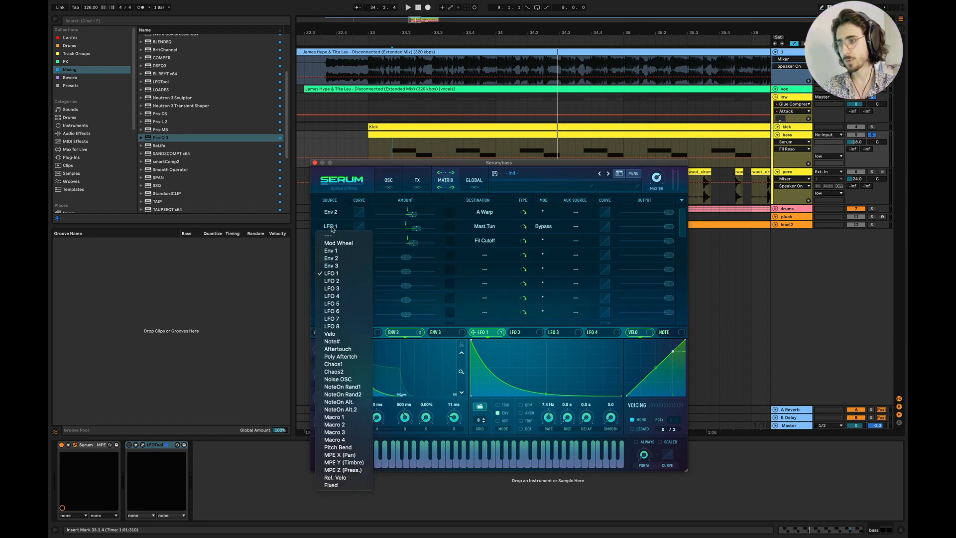
click(347, 277)
click(484, 227)
mouse_move(503, 288)
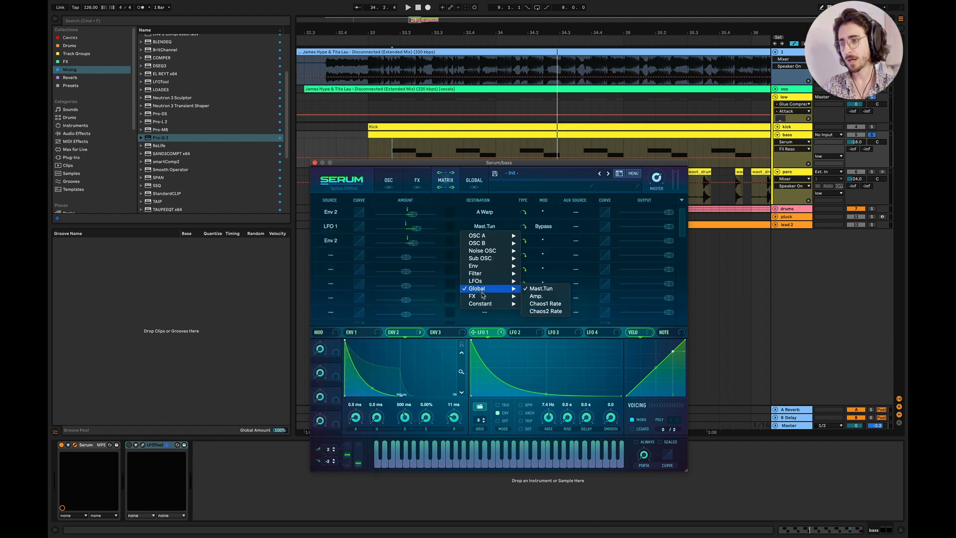
click(537, 291)
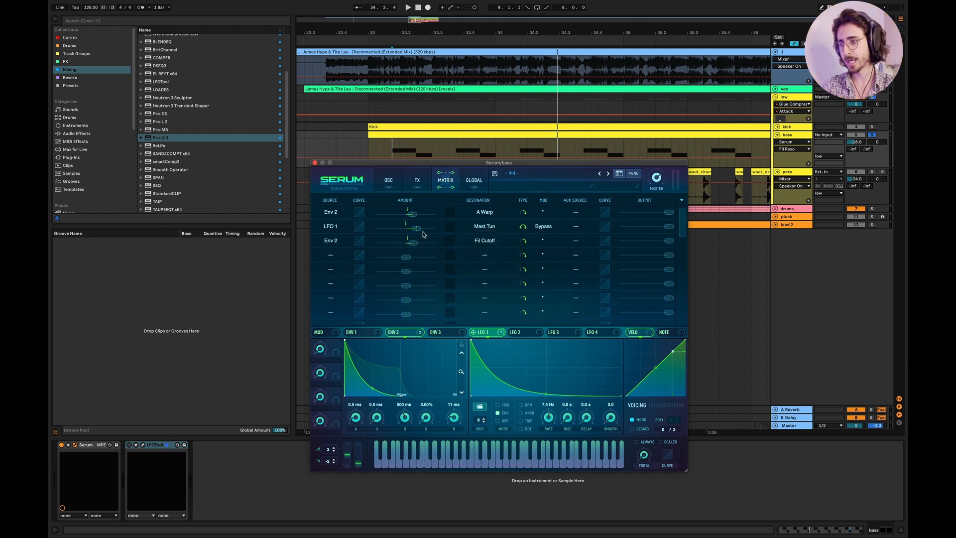
click(420, 230)
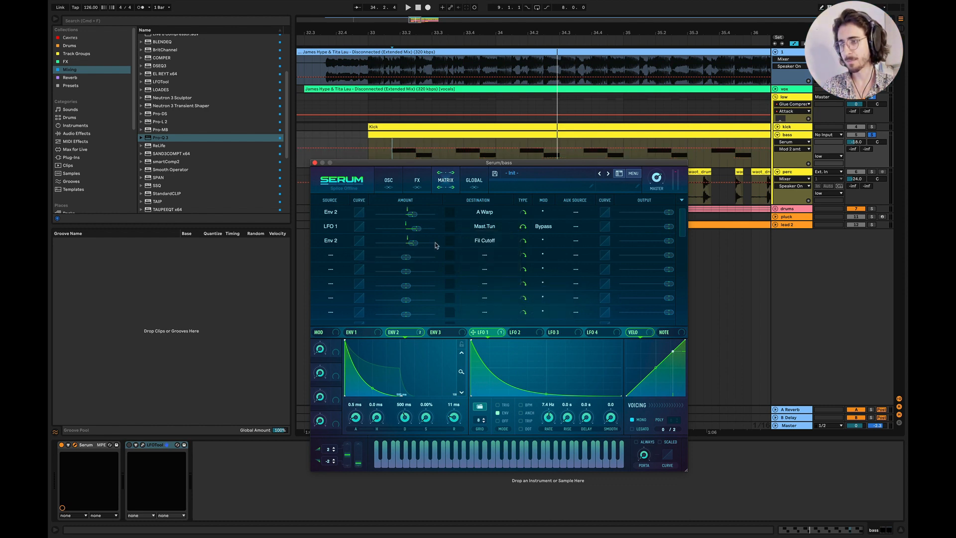
Step: Reactivate LFO 1's bypassed modulation of the master tuning, audition the bass, and return to Serum's oscillator view
click(542, 227)
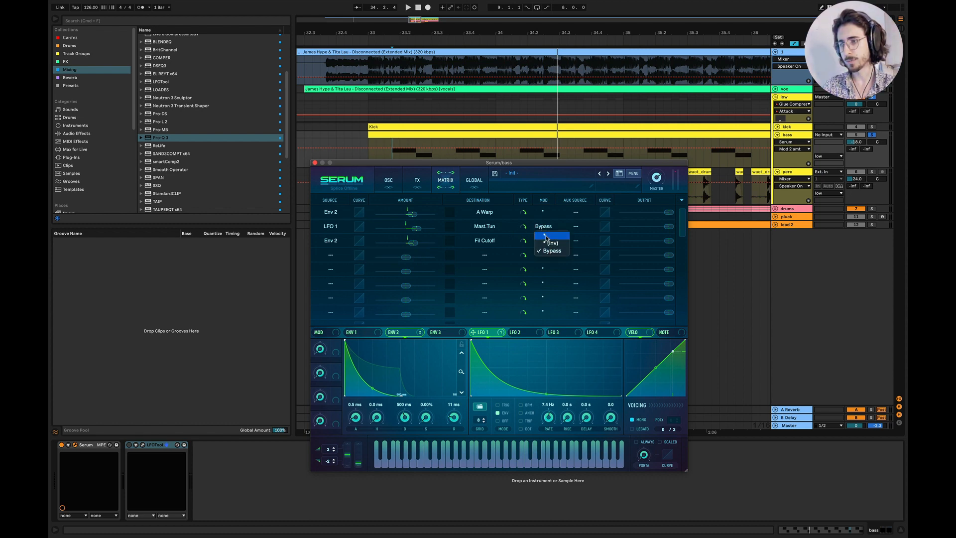
click(489, 346)
right_click(485, 334)
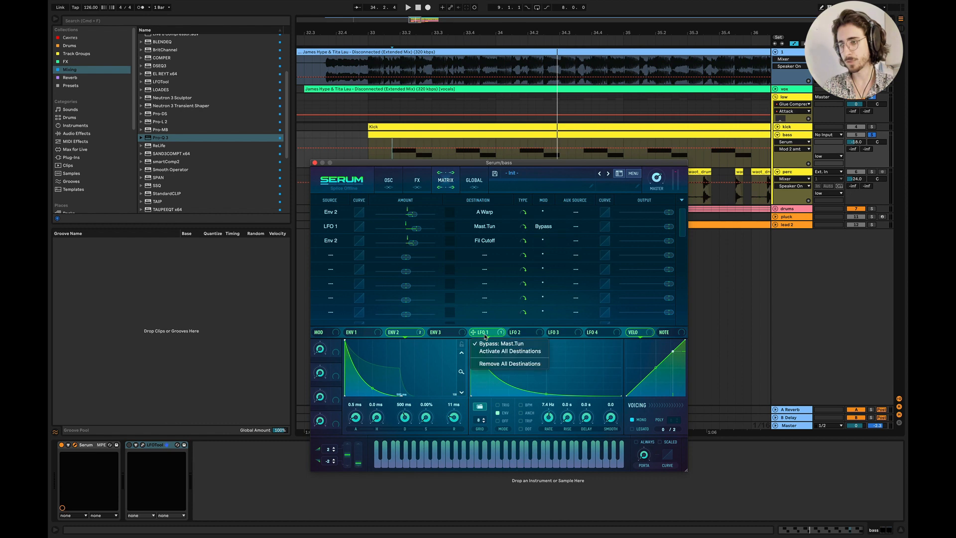
click(543, 249)
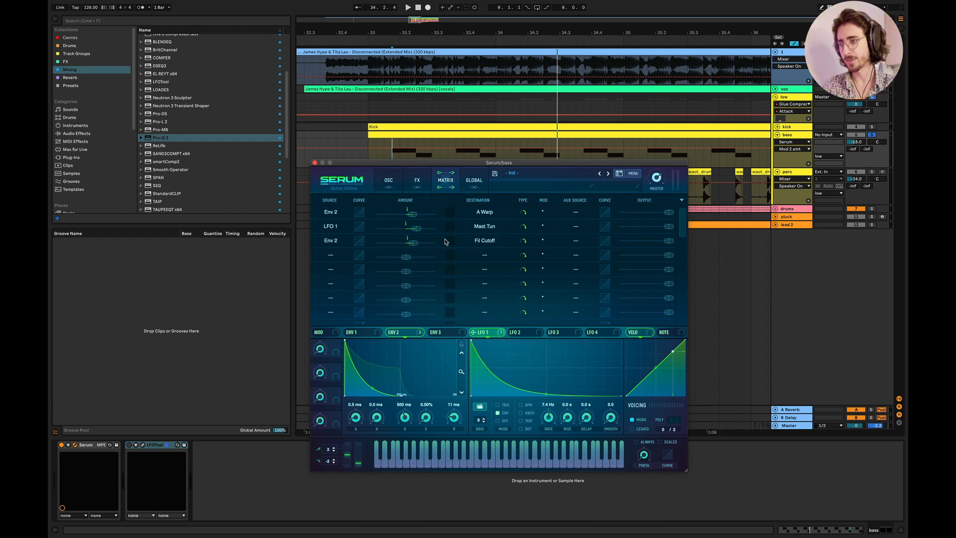
key(space)
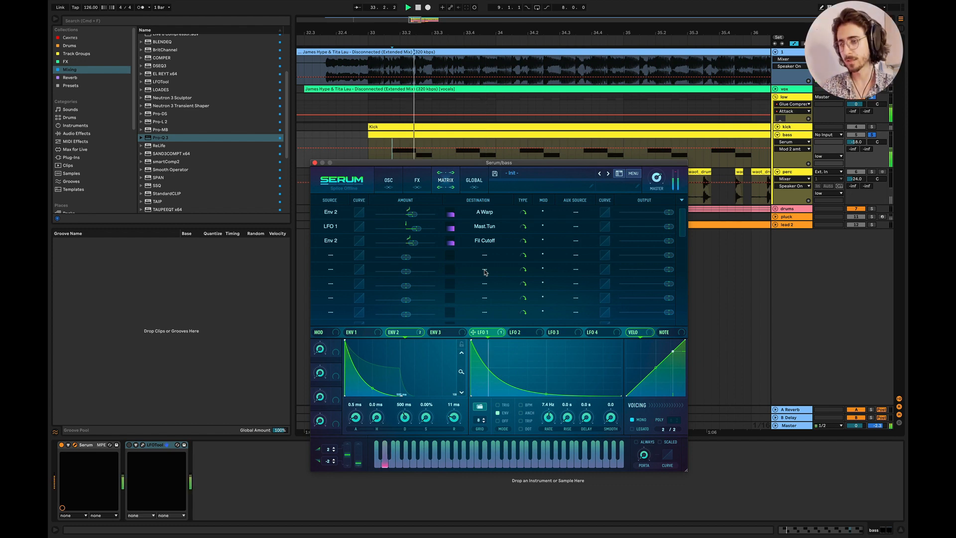
click(389, 180)
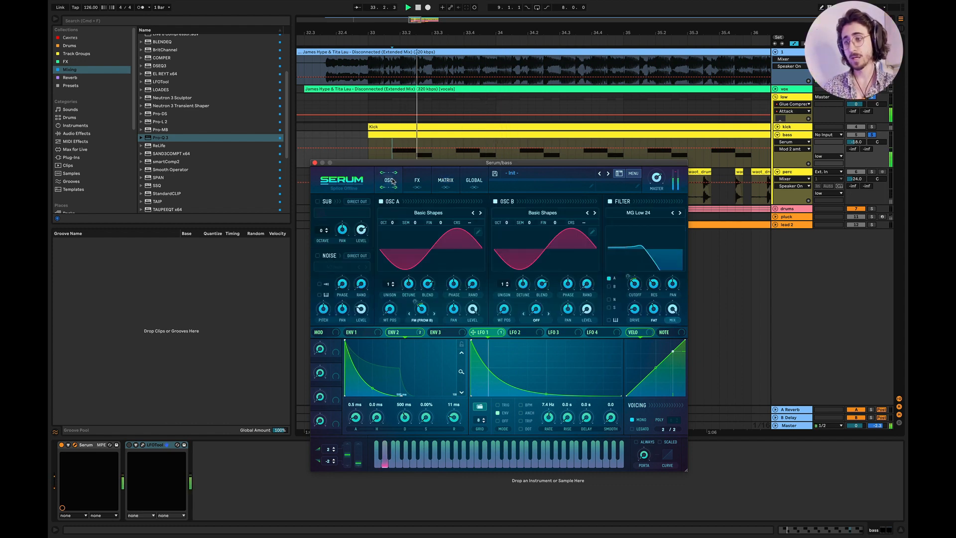
Step: Turn on Serum's Tube distortion with the drive at 51% and audition the bass
click(417, 182)
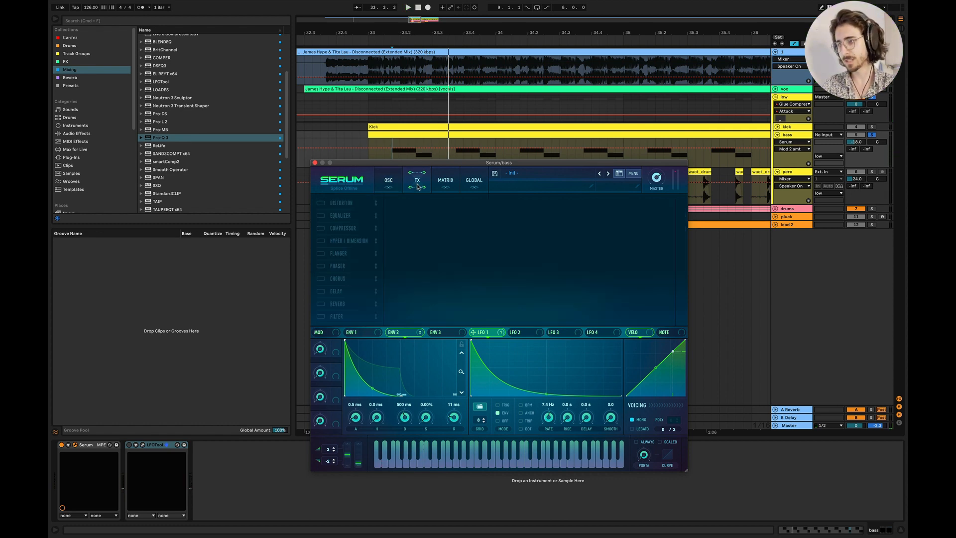
click(321, 203)
click(588, 208)
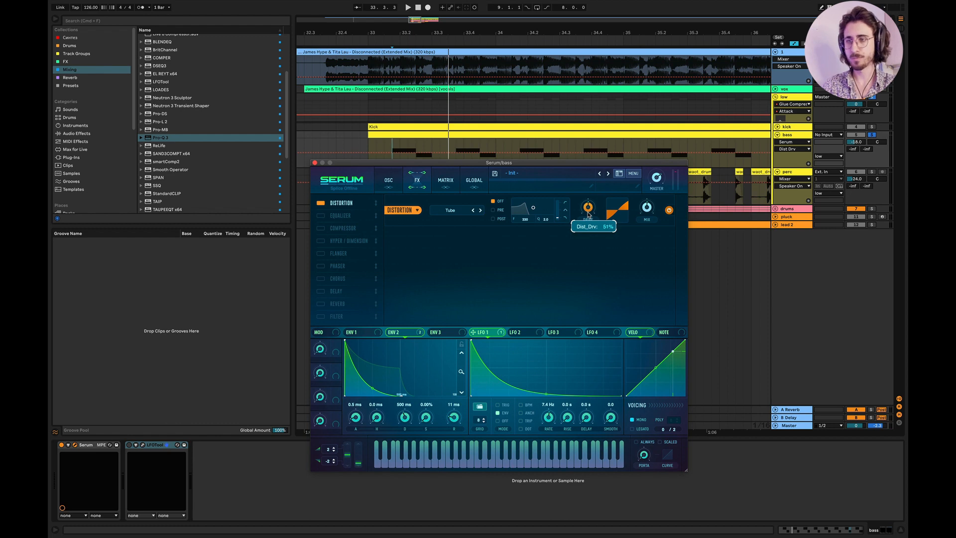
key(space)
drag(588, 215, 591, 232)
Step: Turn on Serum's equalizer with the low band at 136 Hz and 5.0 dB gain, and audition the bass
click(321, 215)
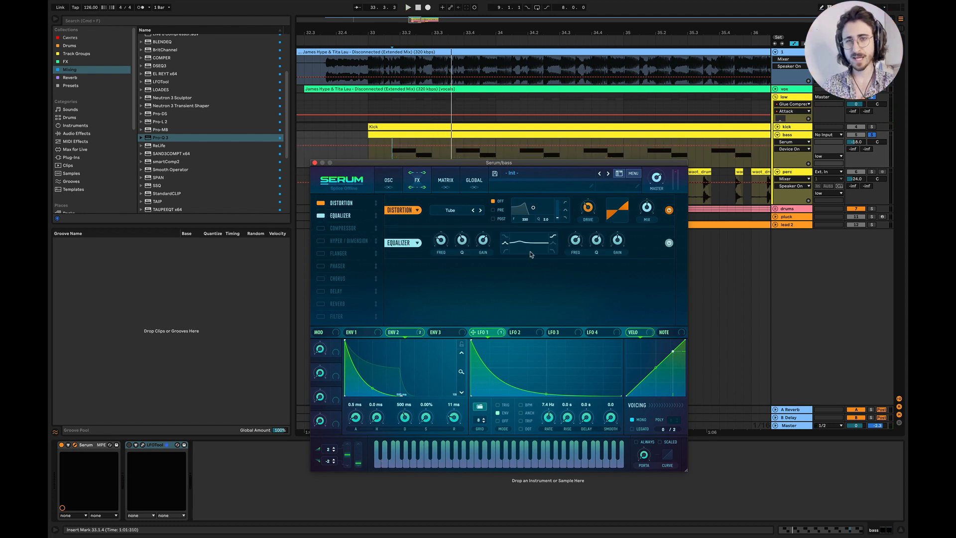
click(483, 240)
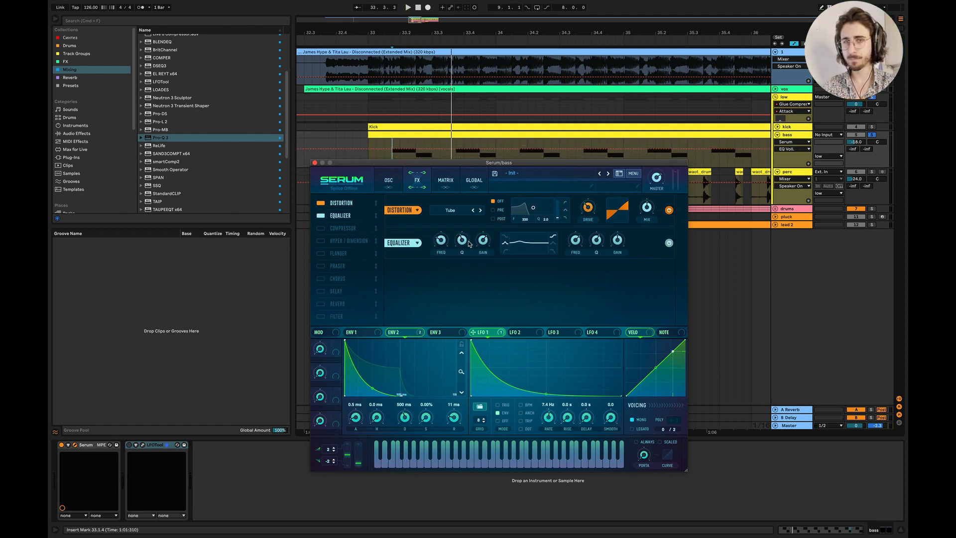
click(441, 240)
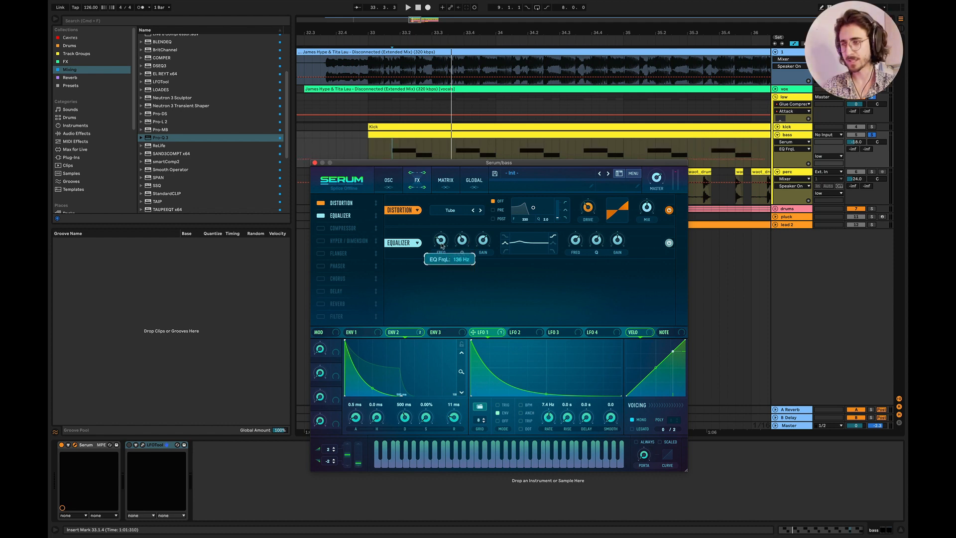
key(space)
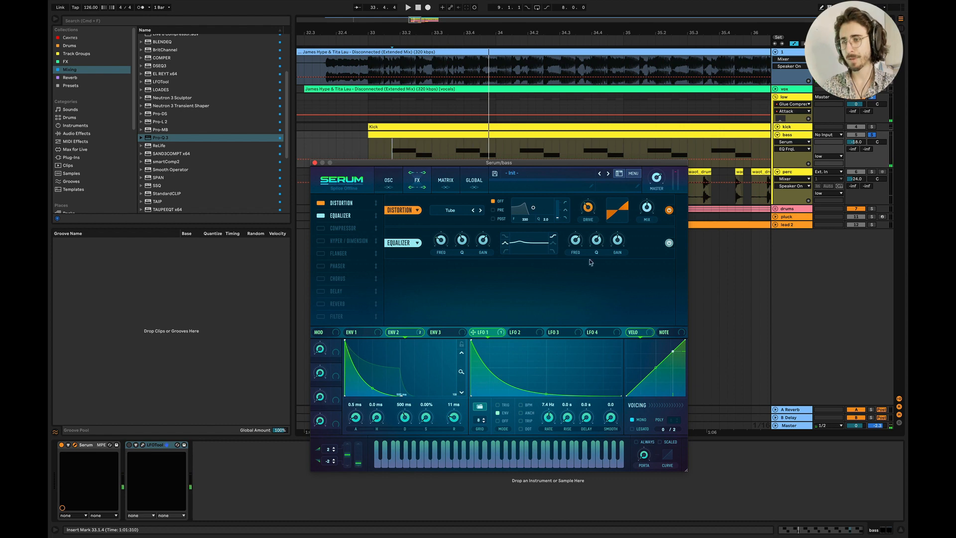
click(481, 245)
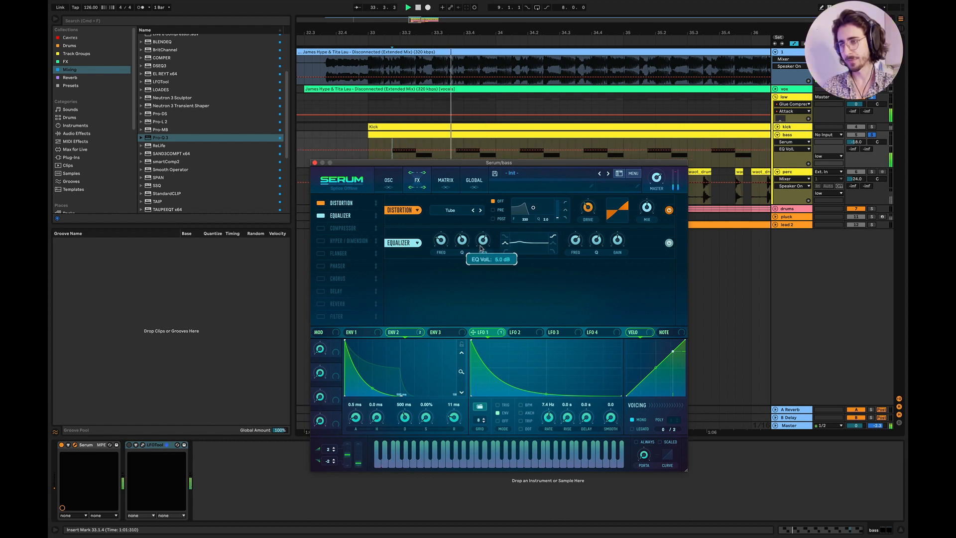
Step: Turn on Serum's compressor with its multiband mode at Normal and audition the bass
click(321, 229)
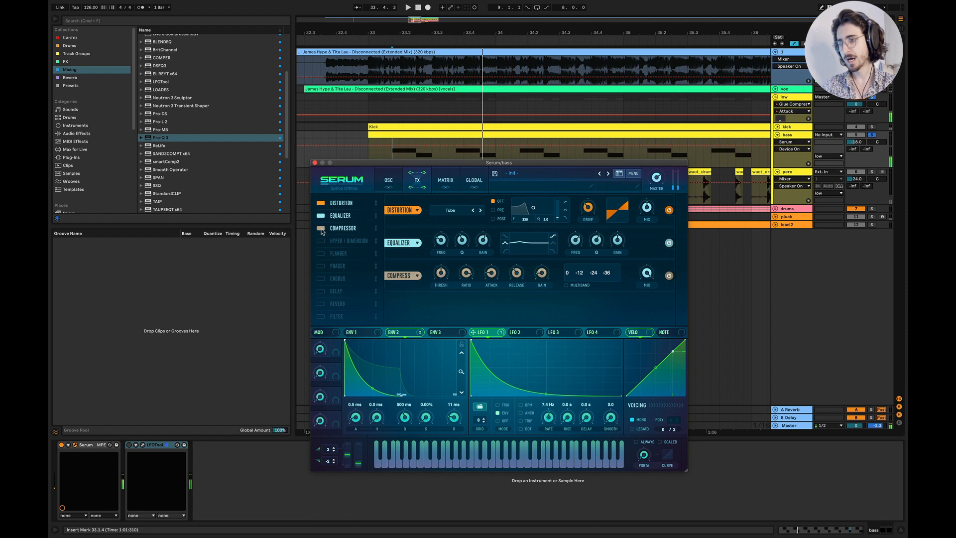
click(568, 285)
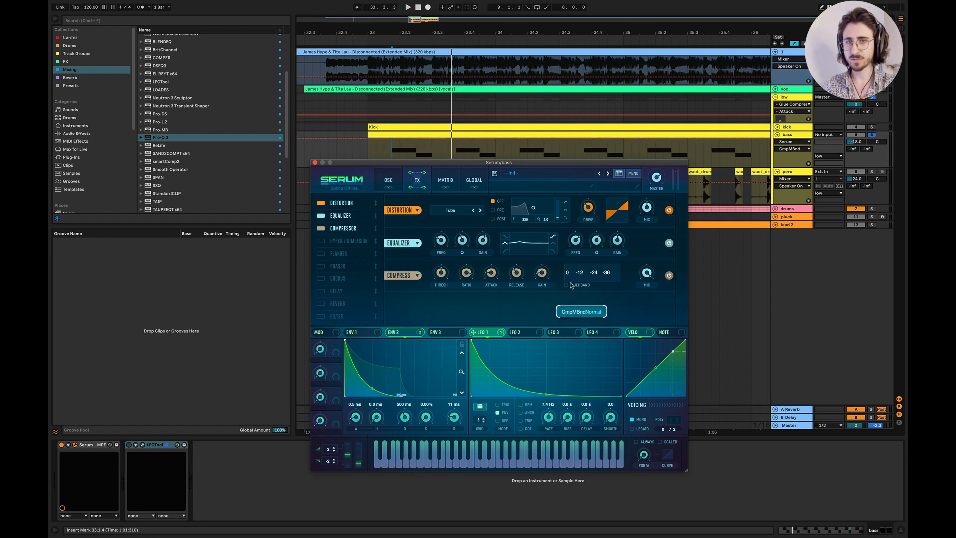
key(space)
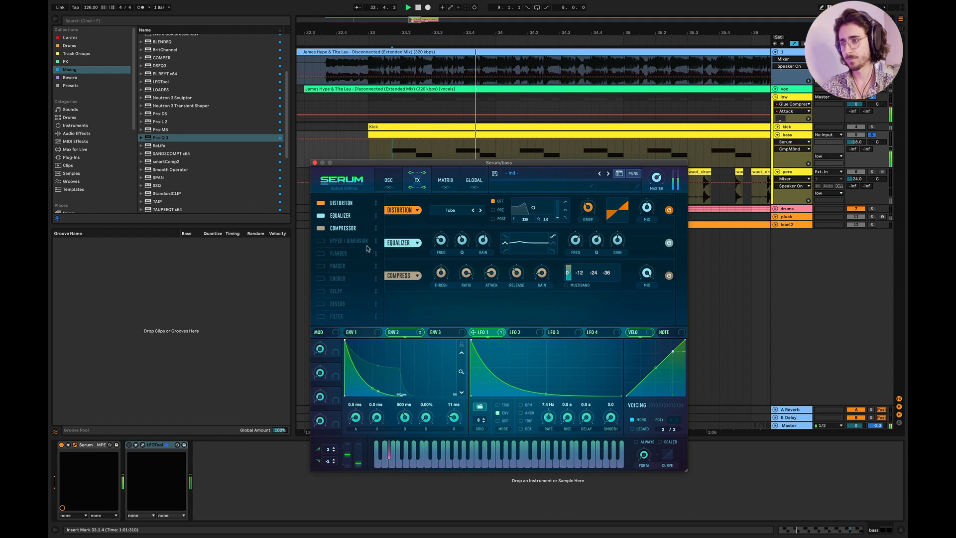
key(space)
Step: Turn on Serum's Hyper/Dimension effect with the Dimension mix at 15% and audition the bass
click(322, 241)
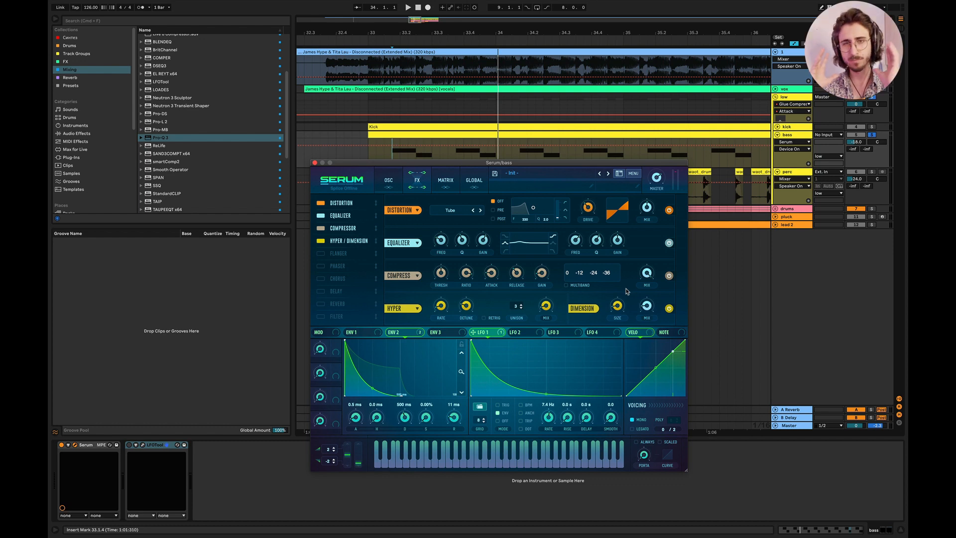
key(space)
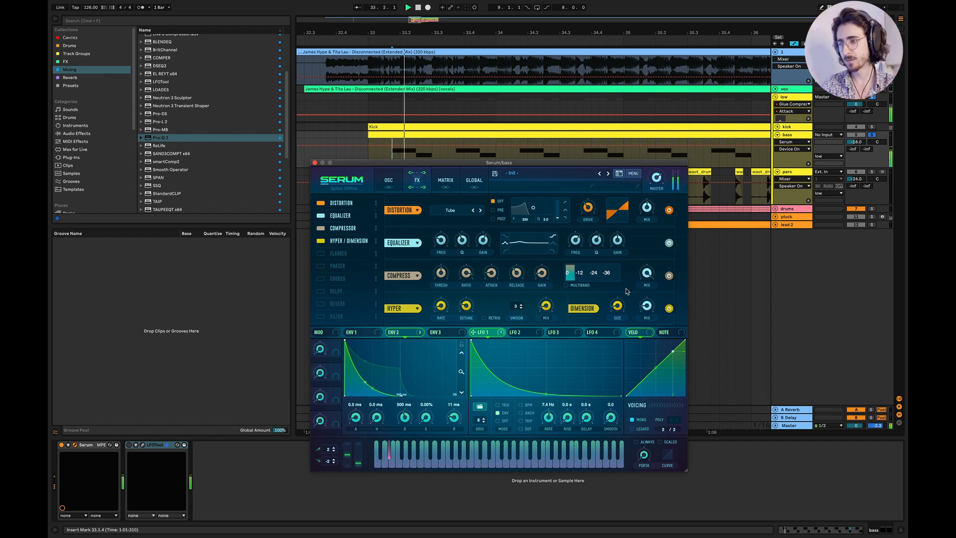
click(646, 306)
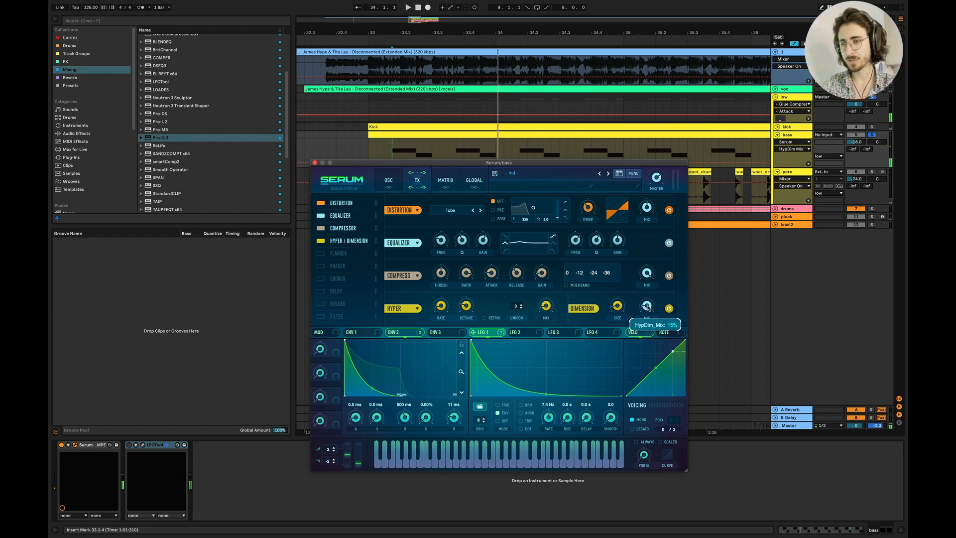
key(space)
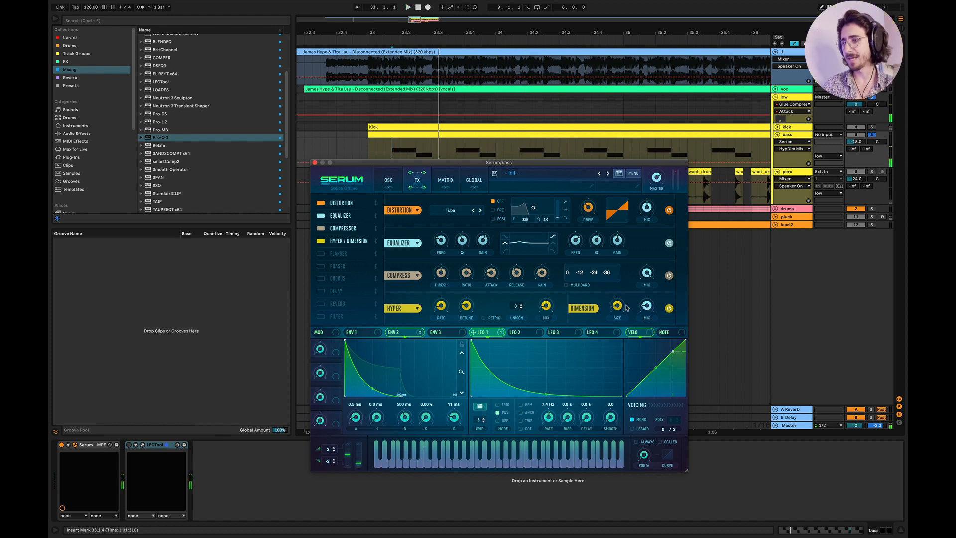
Step: Close Serum and audition the kick and bass together from bar 33
click(315, 163)
scroll(445, 221, down, 5)
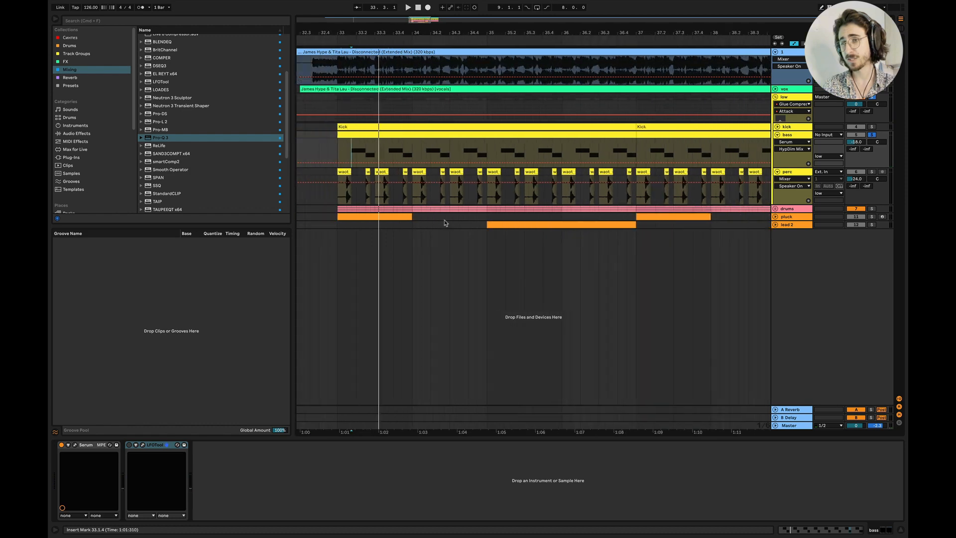
scroll(499, 144, left, 2)
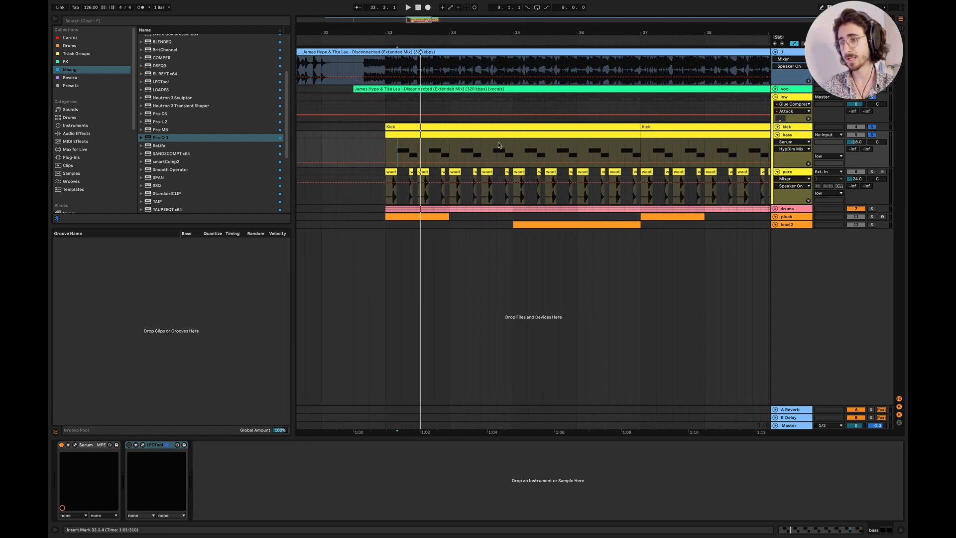
click(386, 152)
key(space)
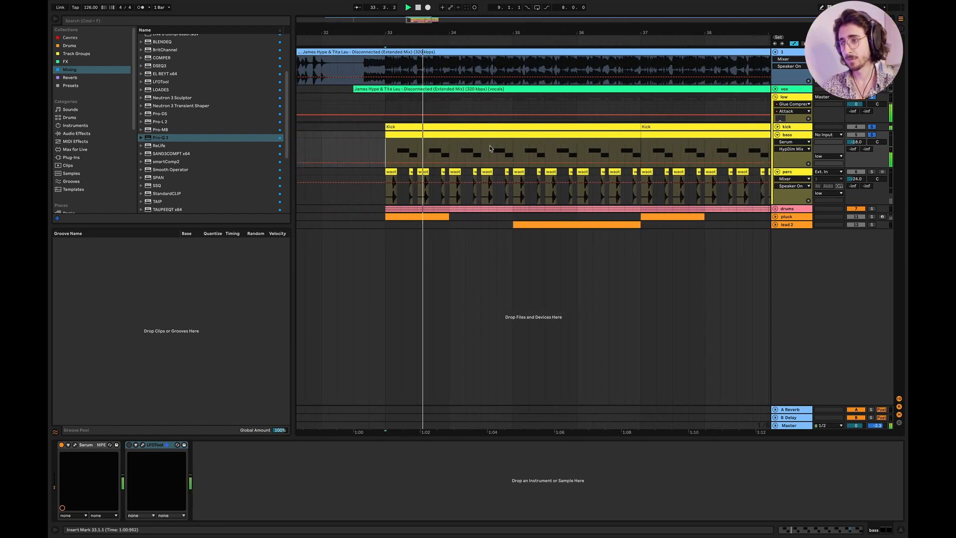
scroll(468, 164, up, 3)
scroll(468, 164, left, 2)
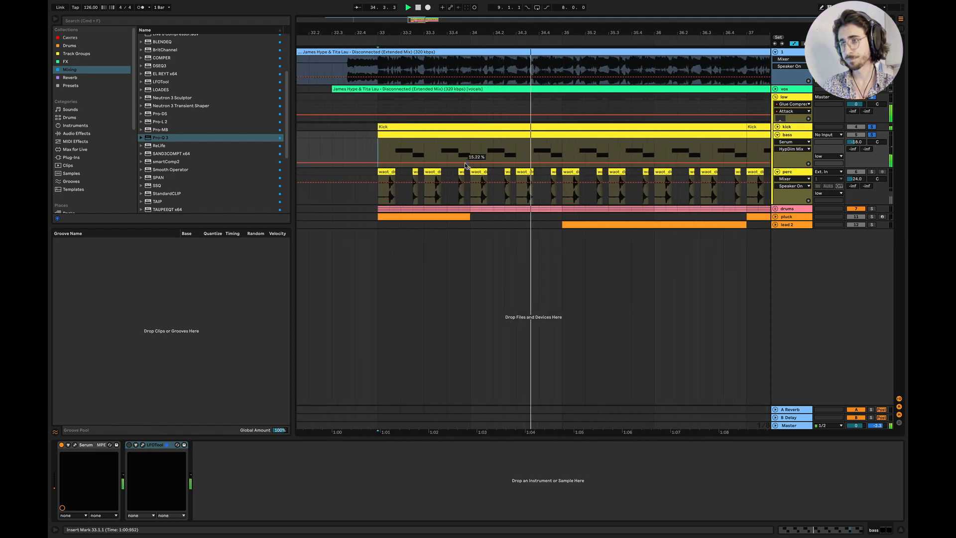
key(space)
Step: Take the bass track out of solo, unfold the kick track with its devices, and audition the kick alone
click(871, 135)
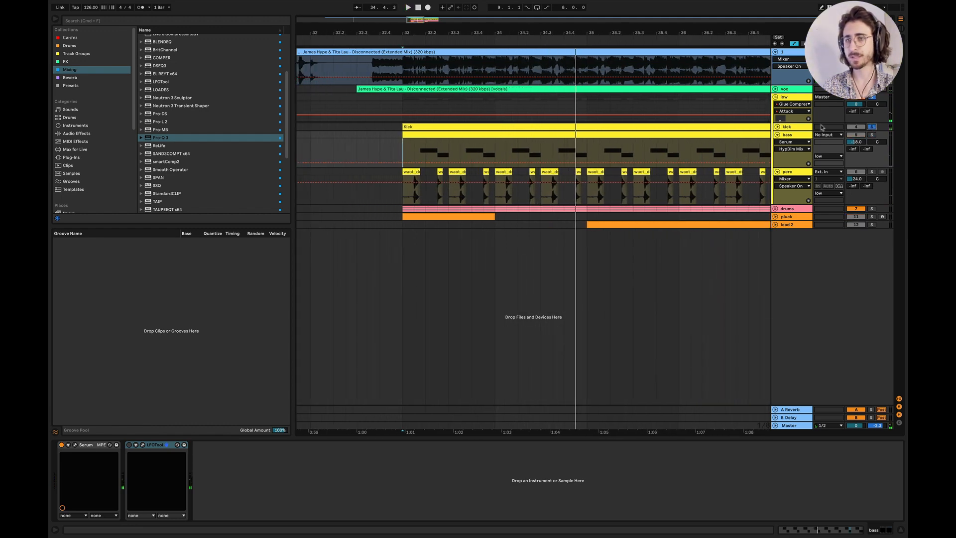
click(777, 127)
click(789, 127)
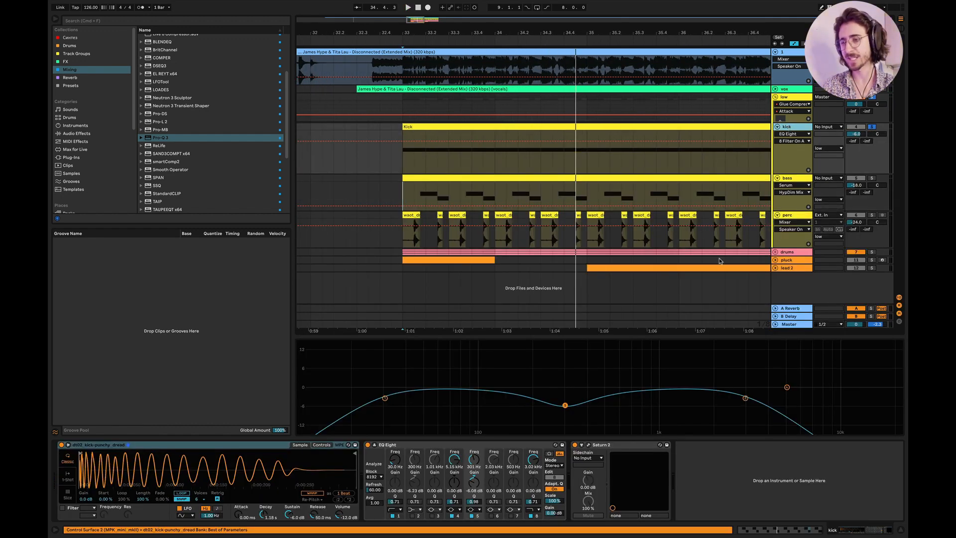
key(space)
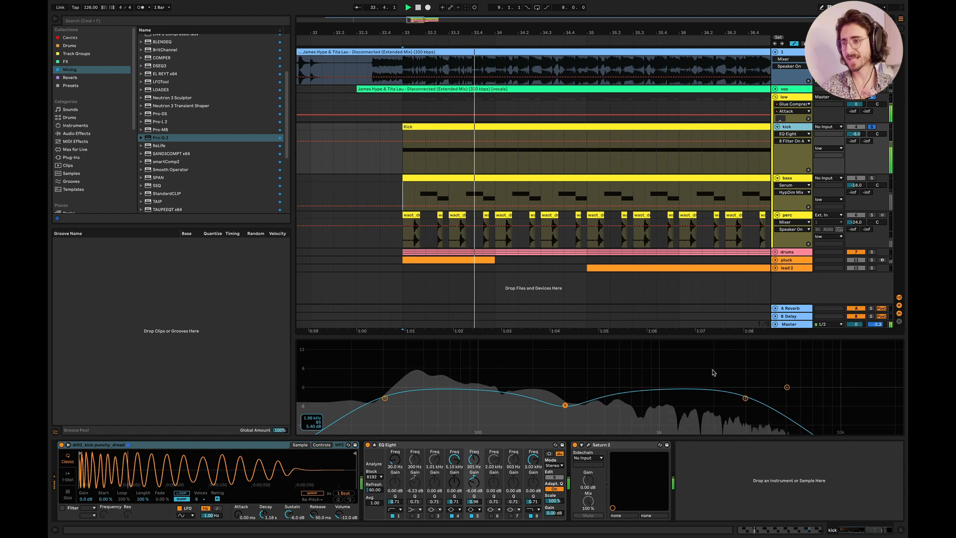
key(space)
key(space)
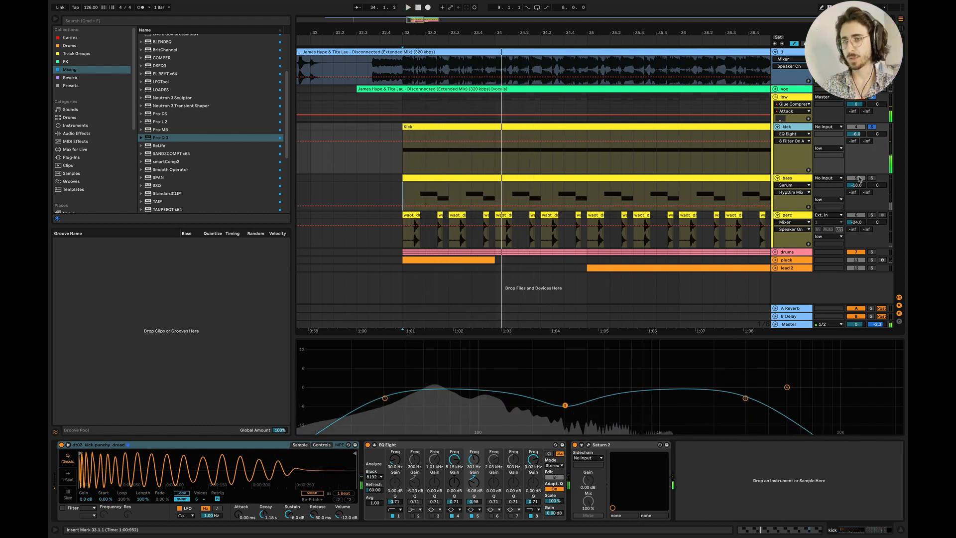
Step: Highlight the empty gap before the first bass note, from 33.1.1 to 33.1.4, on the bass track
scroll(385, 177, up, 5)
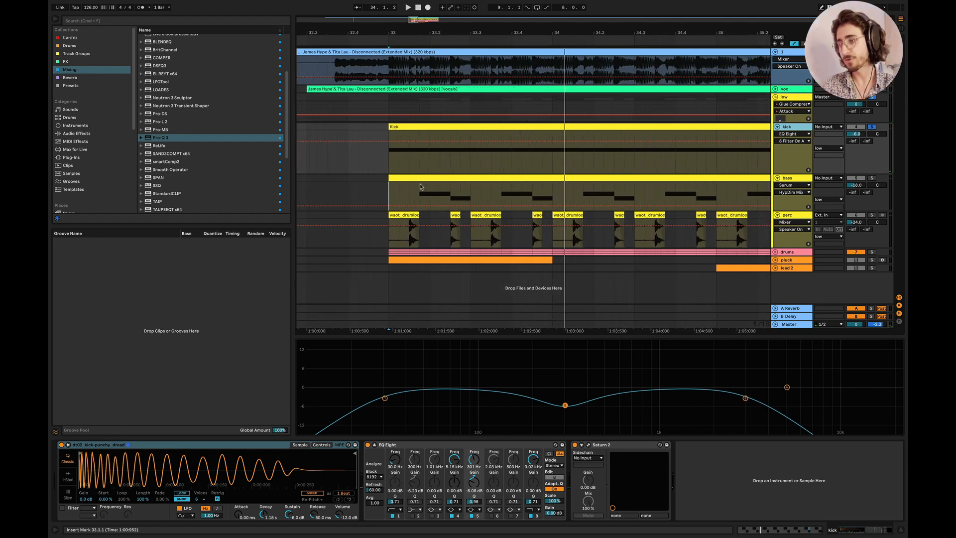
drag(382, 191, 419, 190)
scroll(419, 190, down, 4)
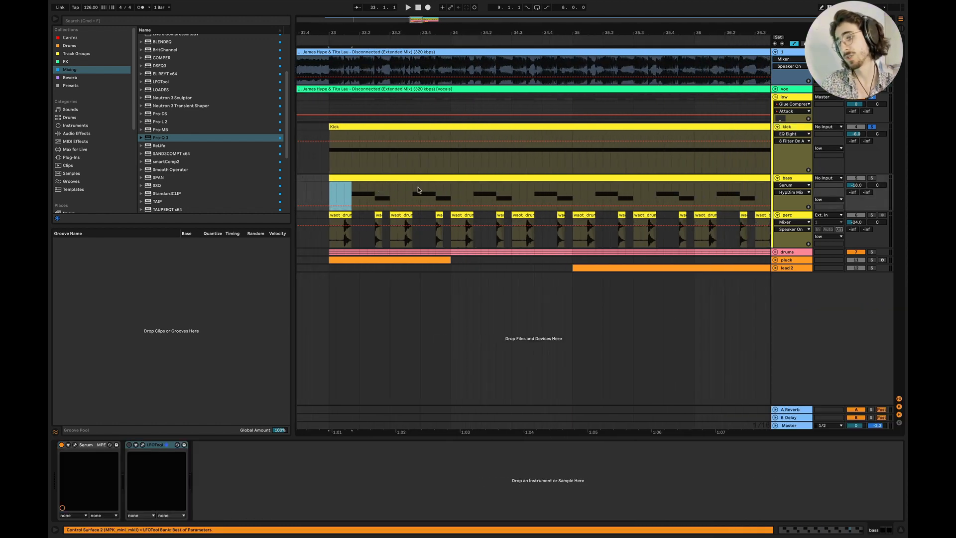
scroll(444, 184, down, 3)
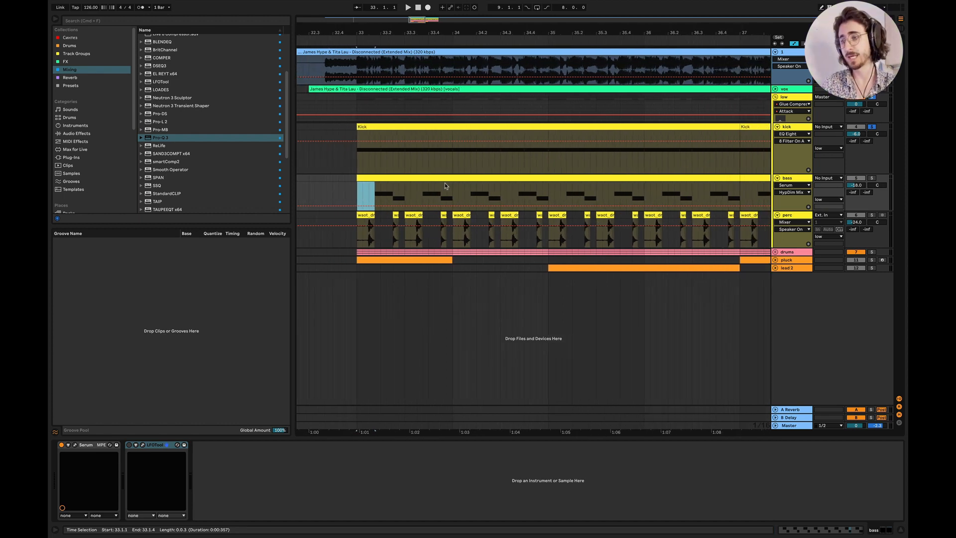
Step: Show the low group's device chain and examine the Glue Compressor's attack setting
click(795, 180)
click(795, 95)
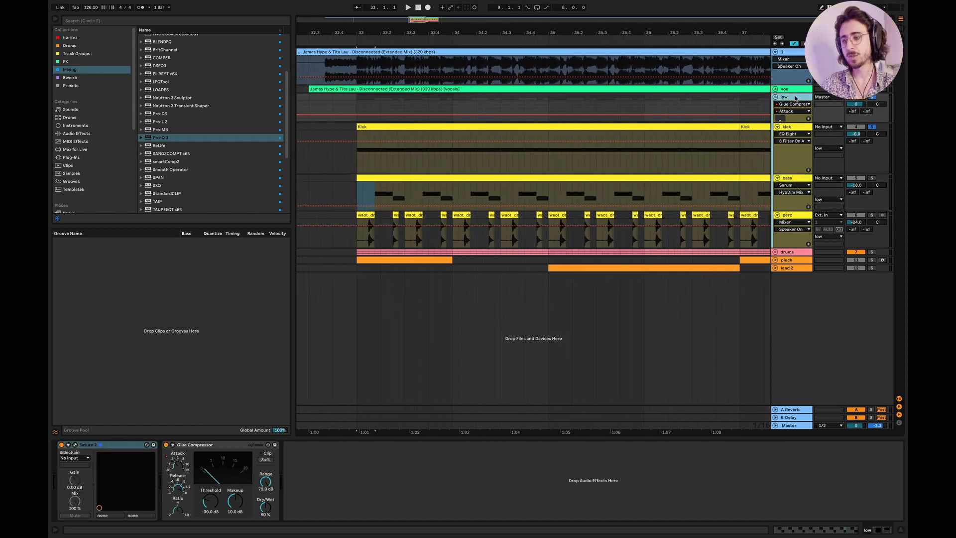
click(177, 466)
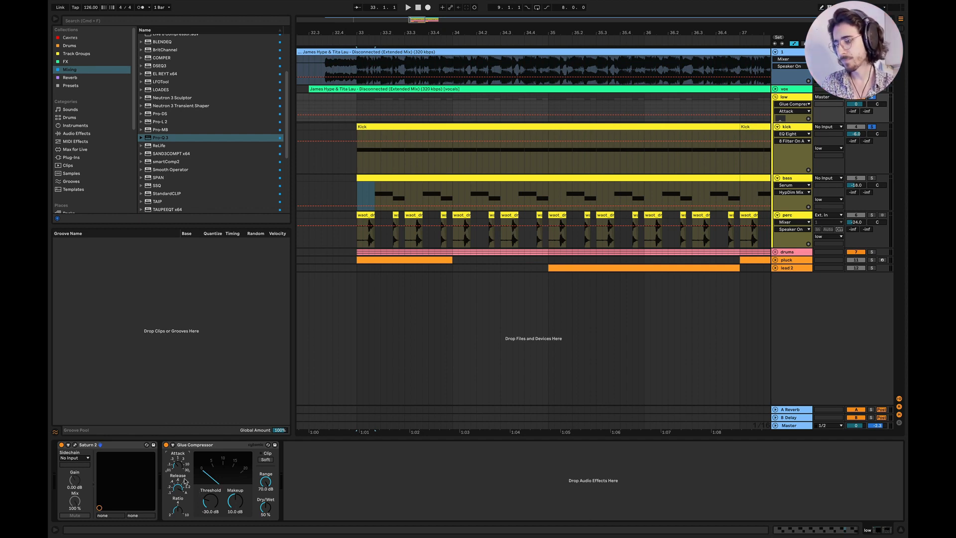
Step: Bypass Saturn 2 and the Glue Compressor on the low group and audition the group from bar 33
click(194, 451)
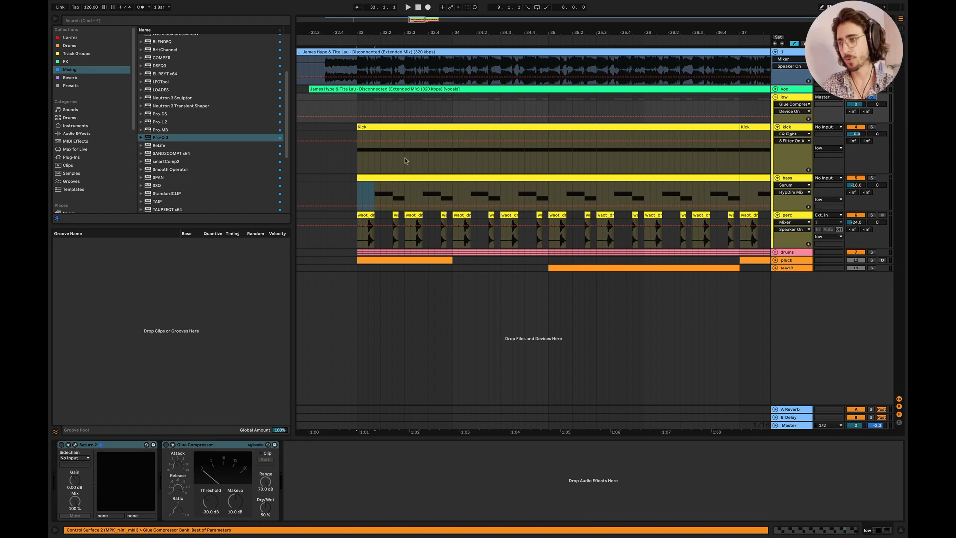
click(358, 165)
key(space)
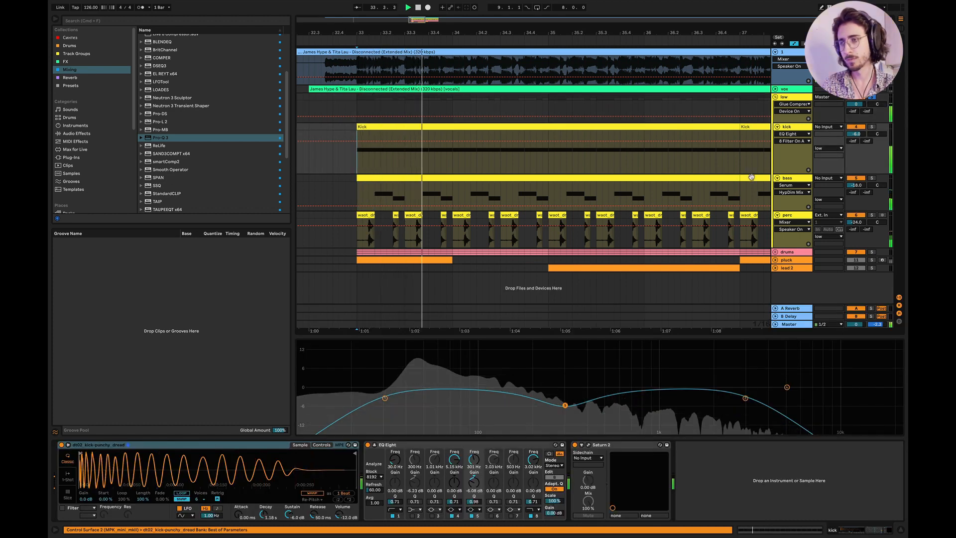
click(791, 97)
key(space)
Step: Reactivate Saturn 2 on the low group, set its Warm Tape drive to about 60%, and audition the result
click(75, 445)
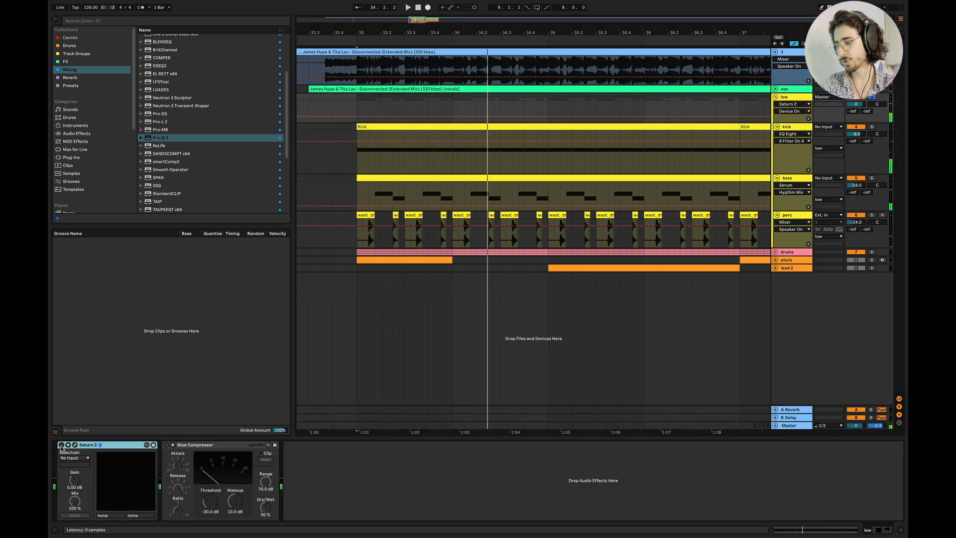
click(76, 444)
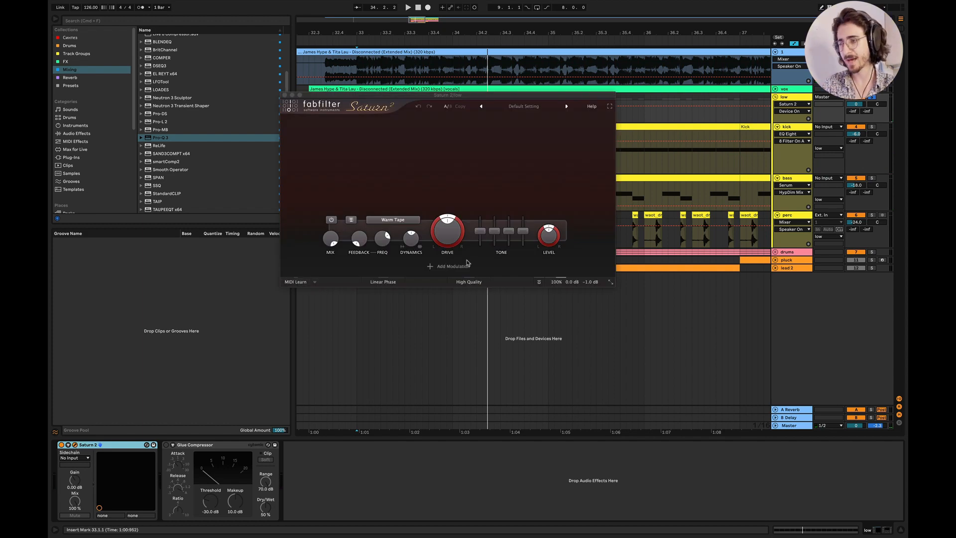
key(space)
drag(447, 241, 447, 226)
key(space)
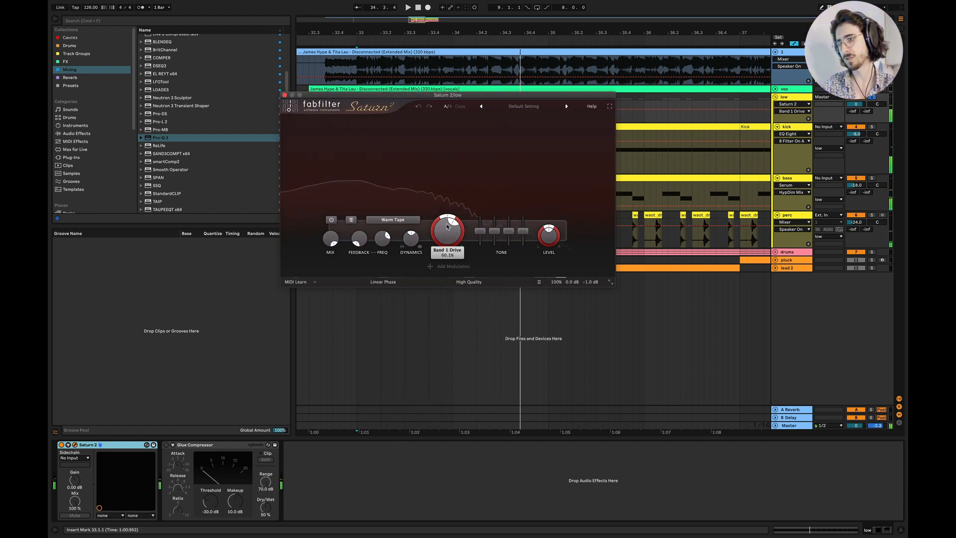
key(space)
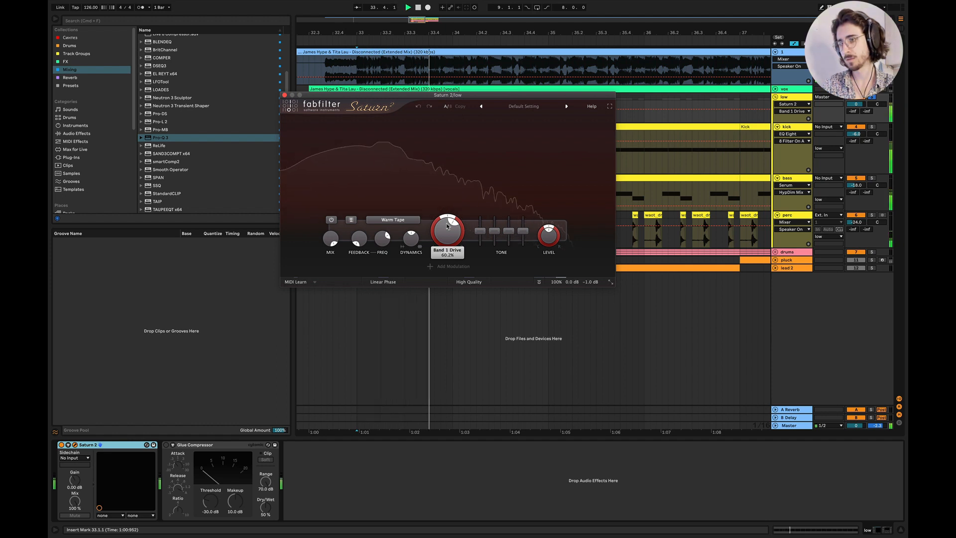
key(space)
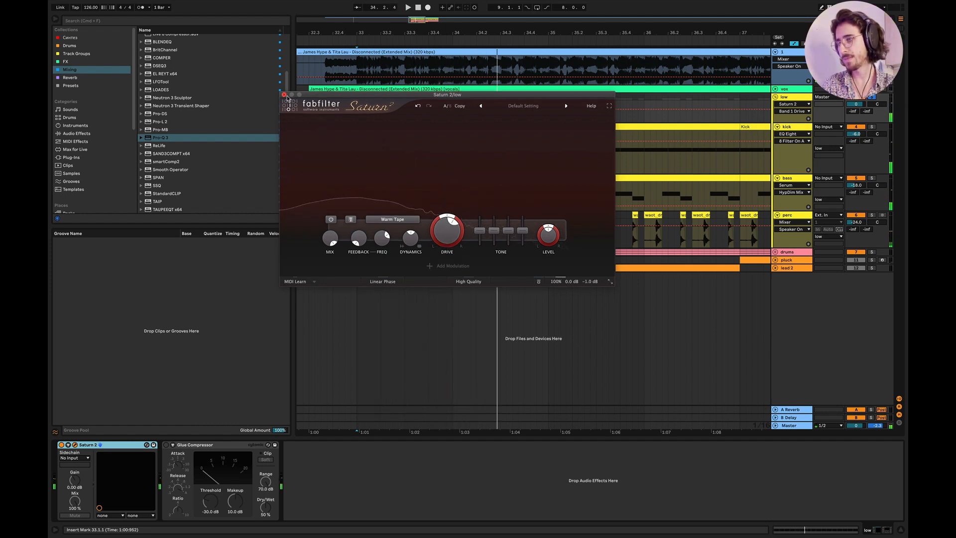
click(284, 95)
Step: Reactivate the low group's Glue Compressor and compare the group's sound with and without it
click(166, 445)
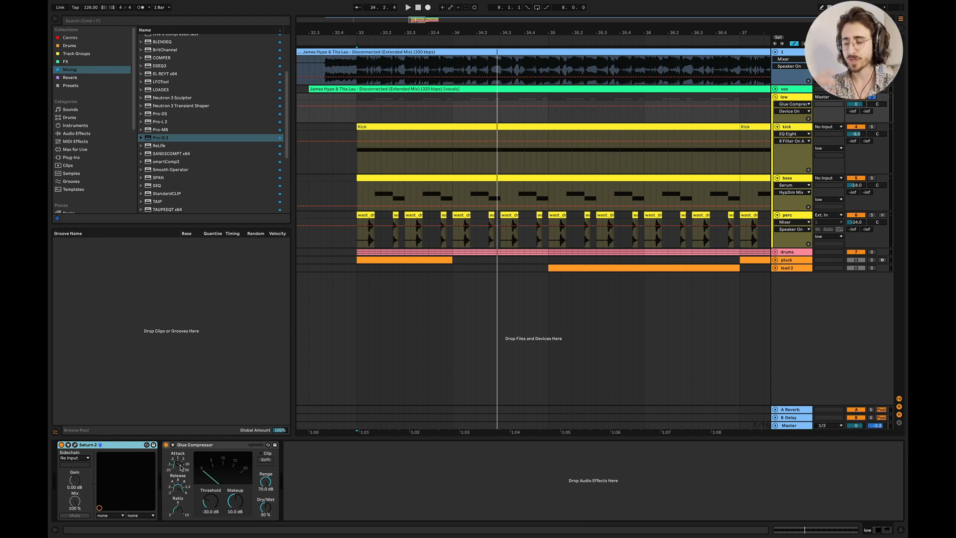
key(space)
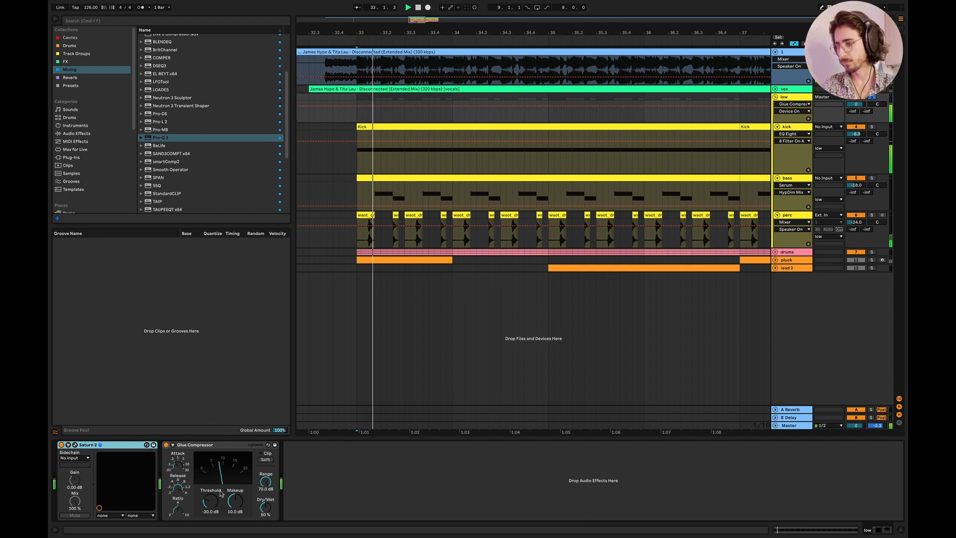
click(166, 445)
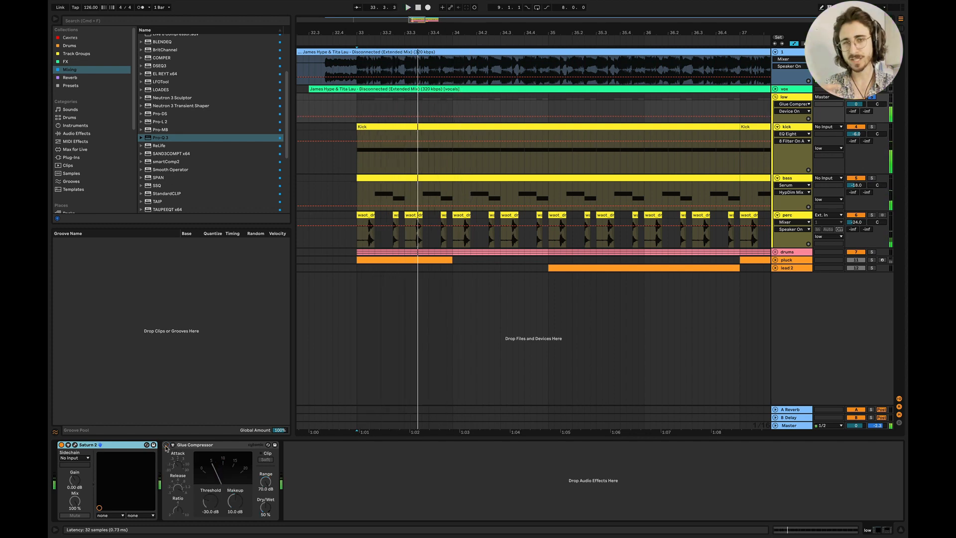
click(167, 445)
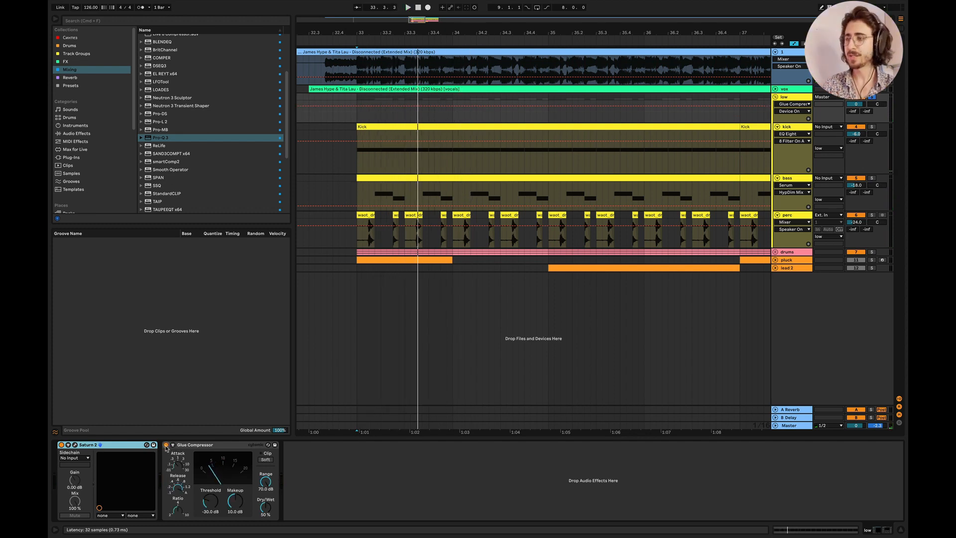
key(space)
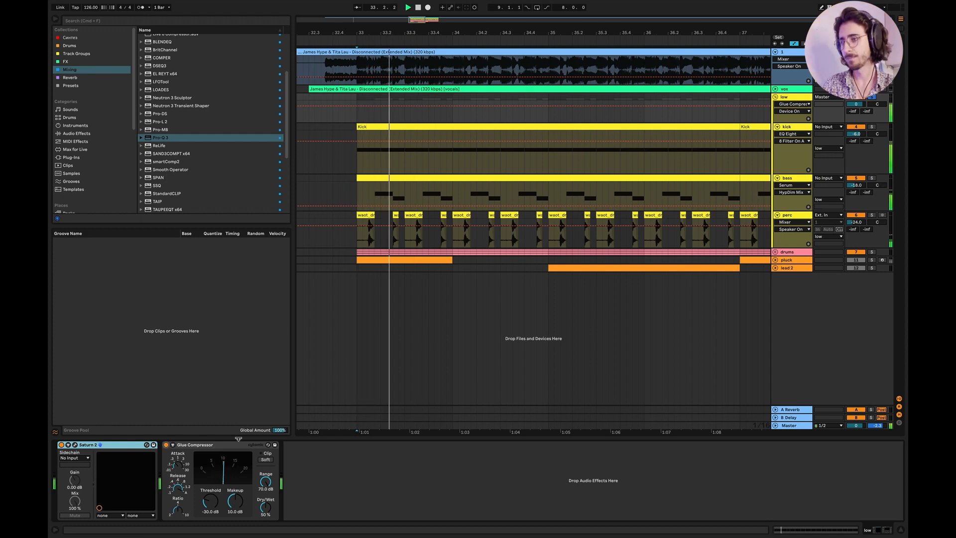
Step: Show the perc track's device chain, solo the track, and start playback
click(806, 217)
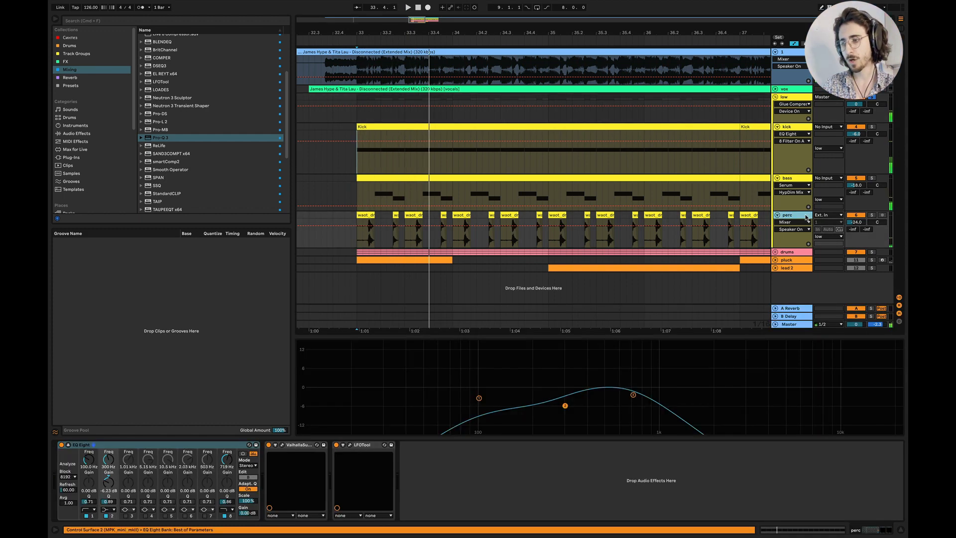
click(872, 216)
key(space)
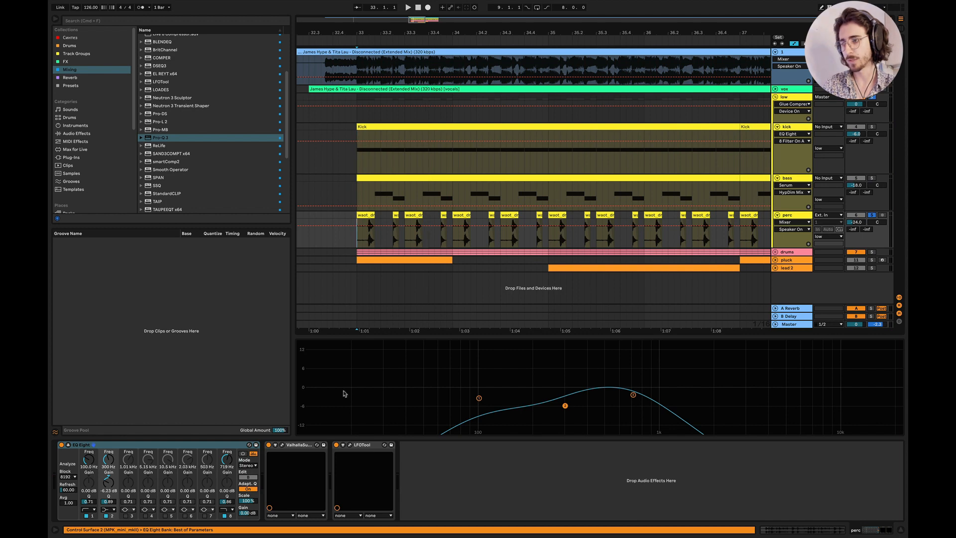
Step: Bypass EQ Eight, ValhallaSupermassive and LFOTool on the perc track and audition the dry percussion from bar 33
key(space)
key(super+a)
click(361, 446)
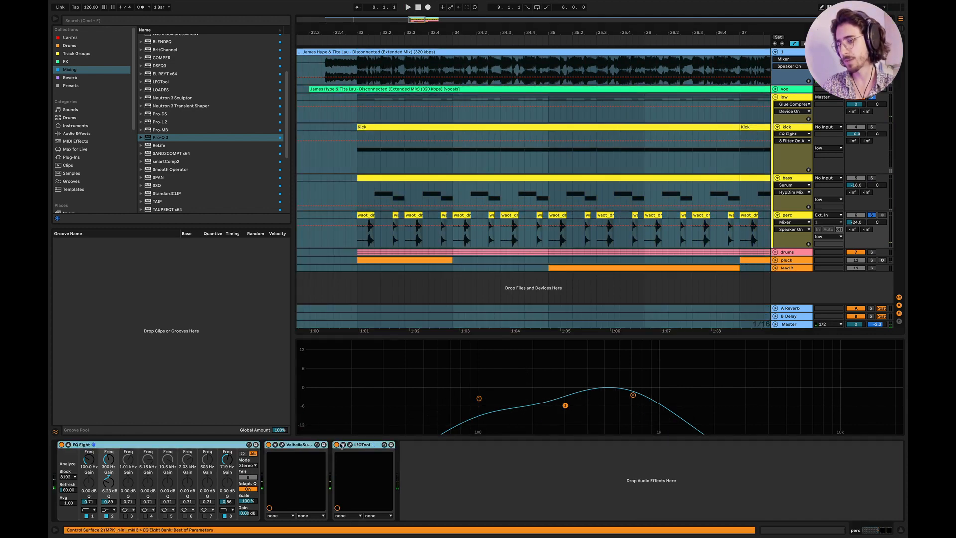
key(space)
click(358, 225)
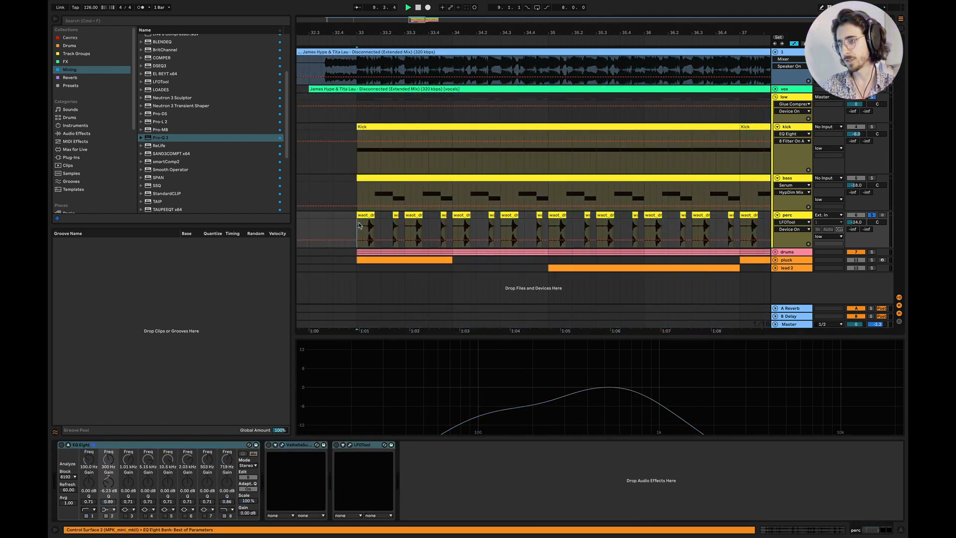
click(872, 216)
click(872, 216)
key(space)
key(space)
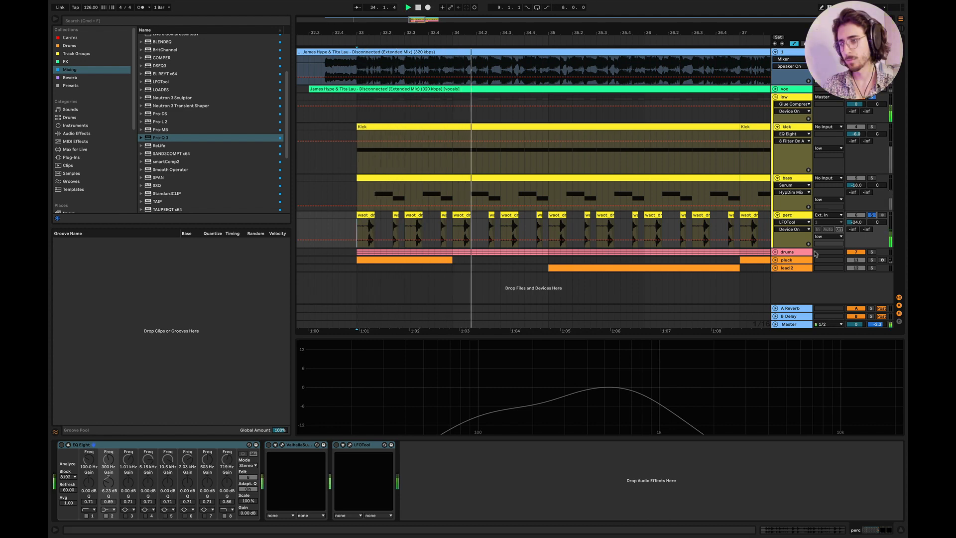
Step: Reactivate the perc track's EQ Eight and audition the filtered percussion
click(61, 452)
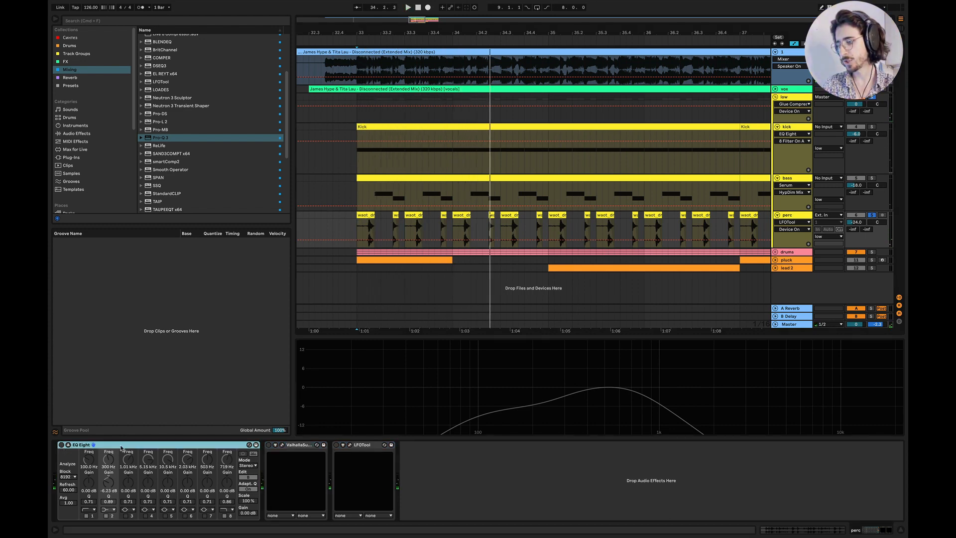
click(62, 445)
click(542, 512)
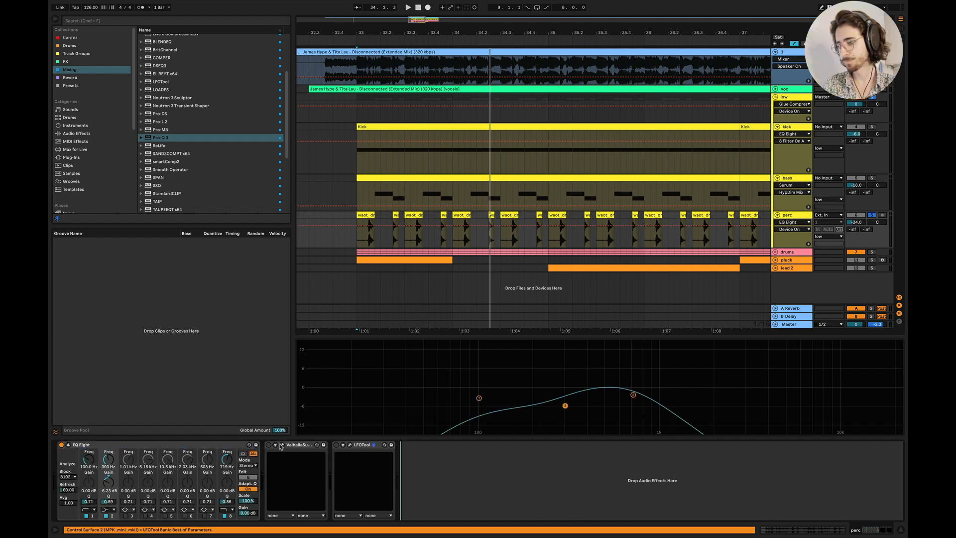
key(space)
key(space)
Step: Reactivate ValhallaSupermassive on the perc track, set its mix to 11.7% during playback, and close the plugin window
click(268, 444)
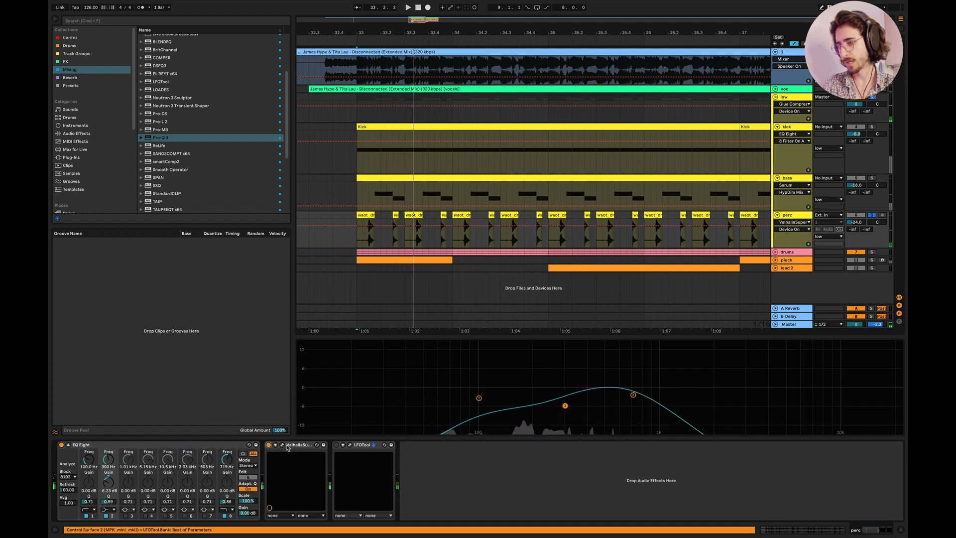
click(282, 444)
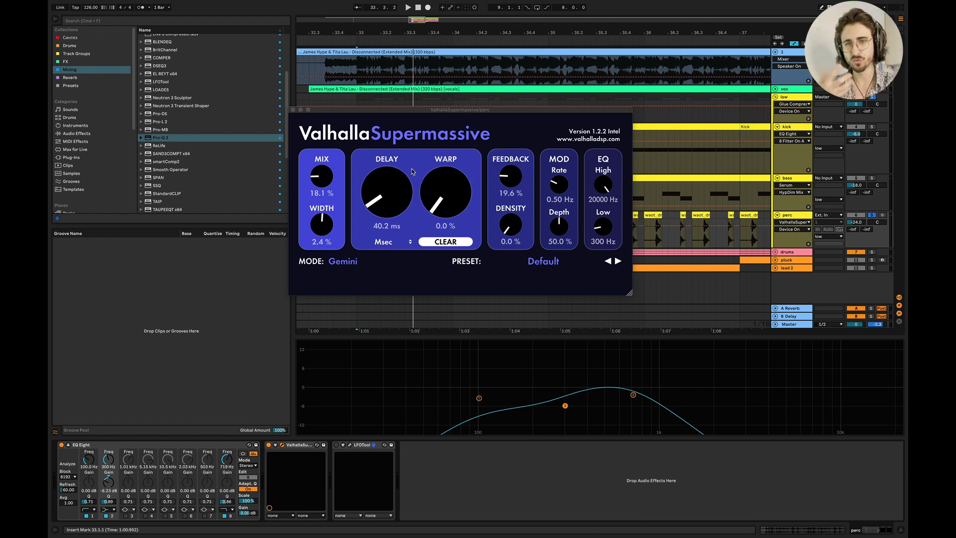
key(space)
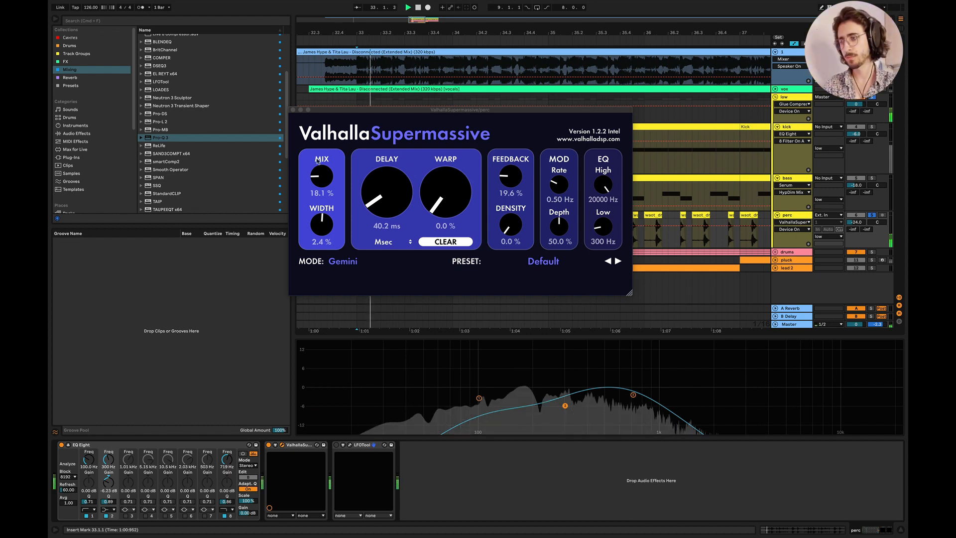
mouse_move(321, 176)
mouse_down()
mouse_move(323, 139)
mouse_move(329, 180)
mouse_up()
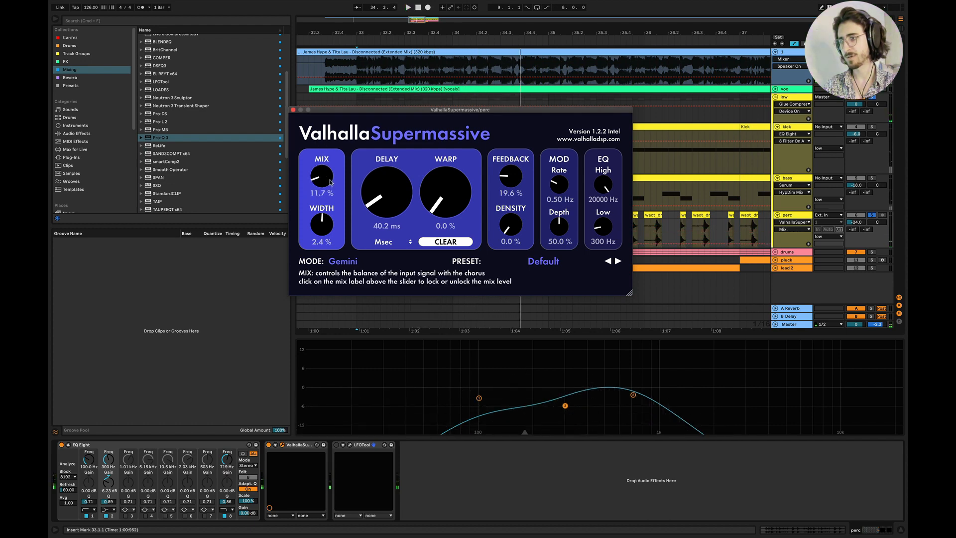
click(293, 109)
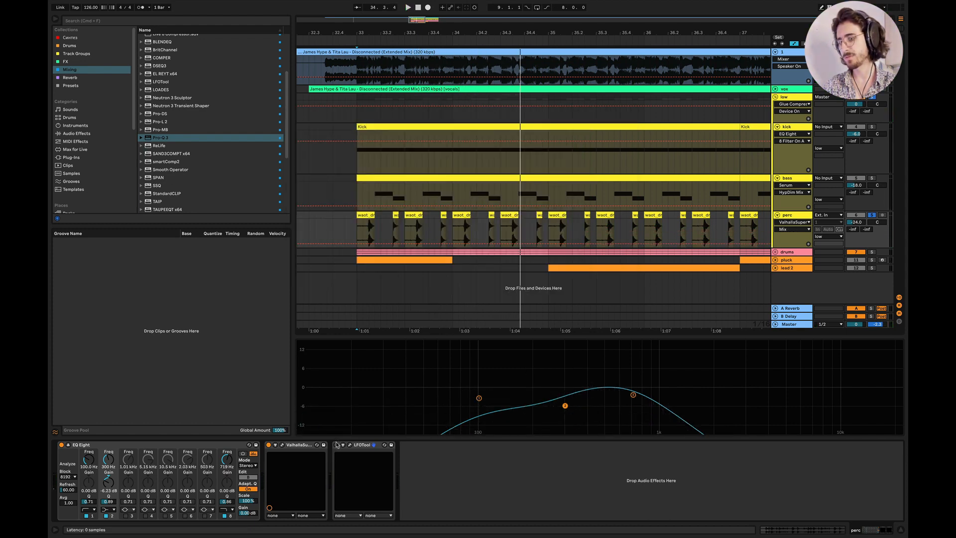
Step: Reactivate the perc track's LFOTool and compare its volume shape with the LFOTool on the bass track
click(350, 445)
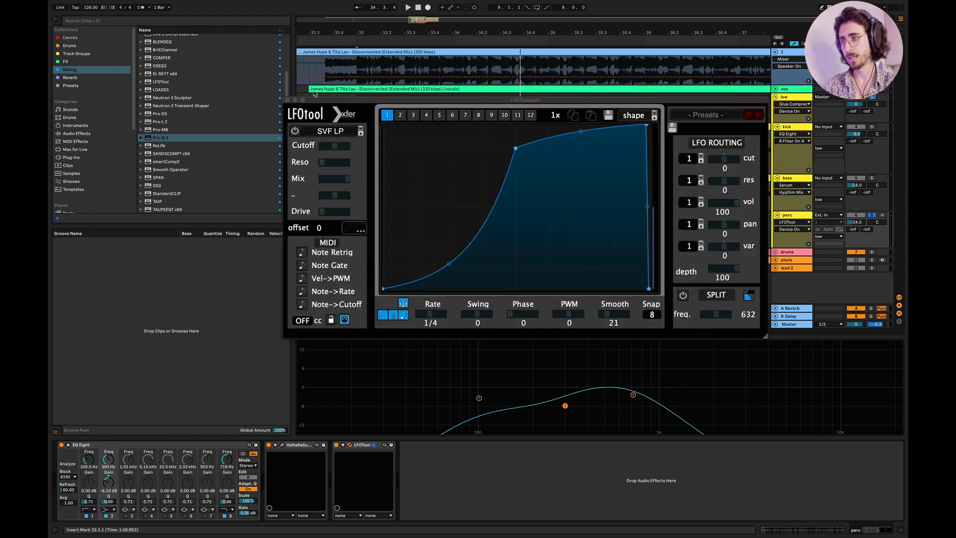
click(287, 100)
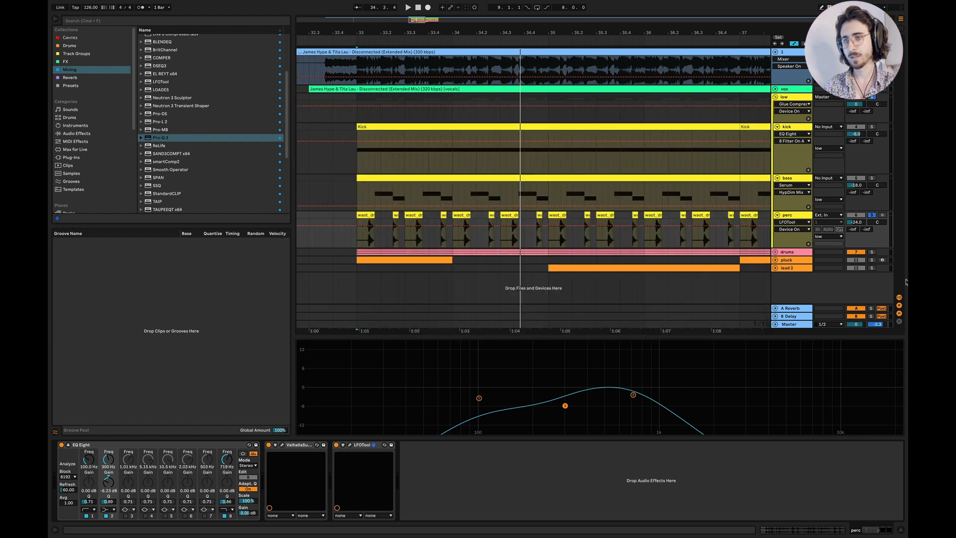
click(785, 179)
click(128, 445)
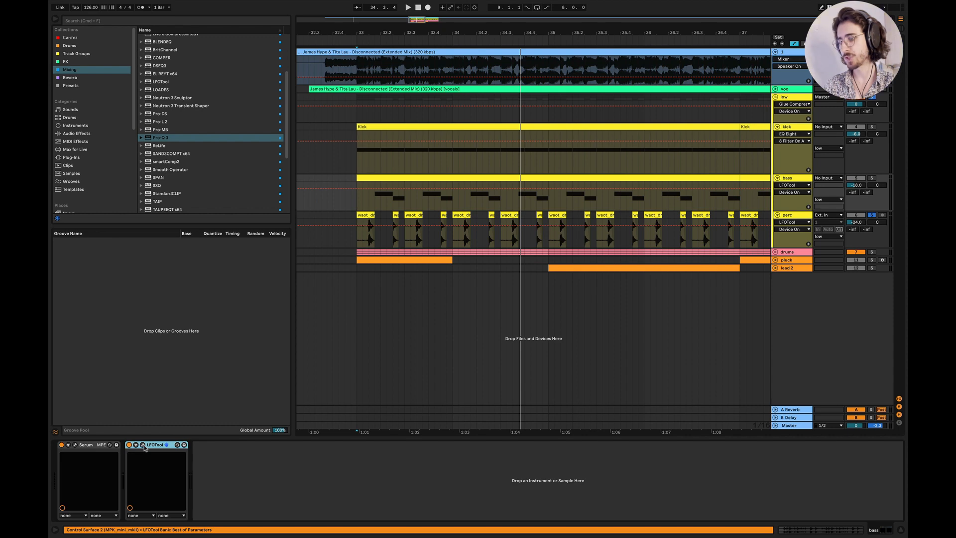
click(142, 445)
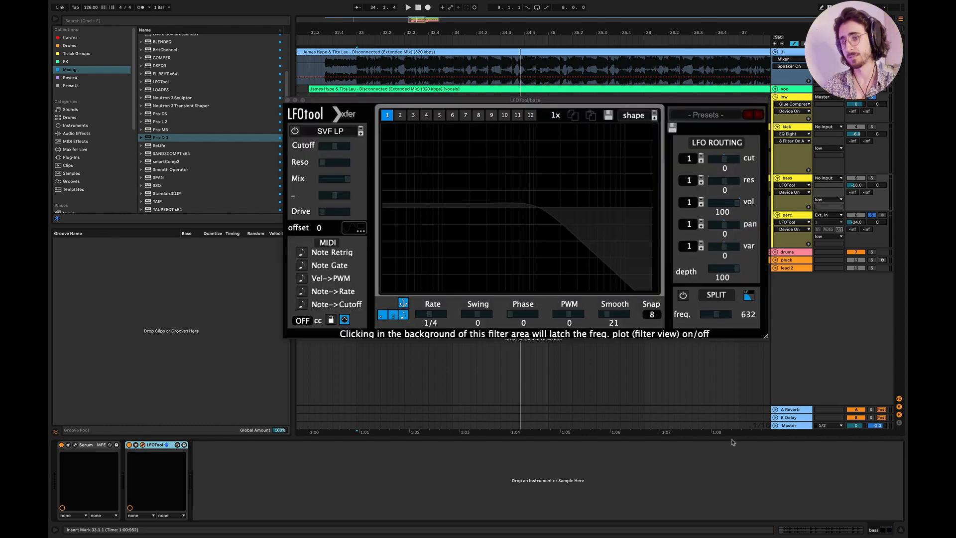
click(288, 100)
Step: Solo the complete low group, collapse it, and audition it from just before bar 33
scroll(473, 196, down, 5)
scroll(472, 196, right, 3)
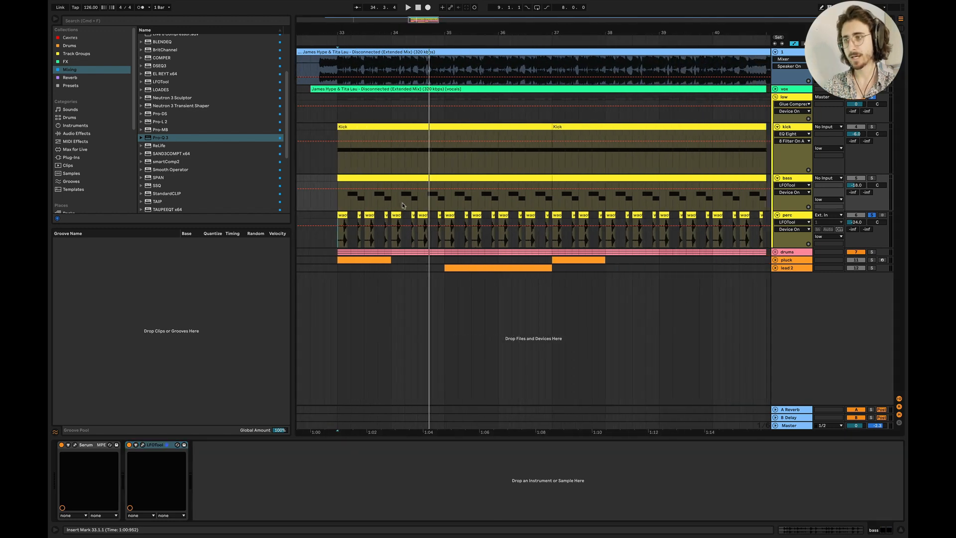
click(330, 199)
click(874, 97)
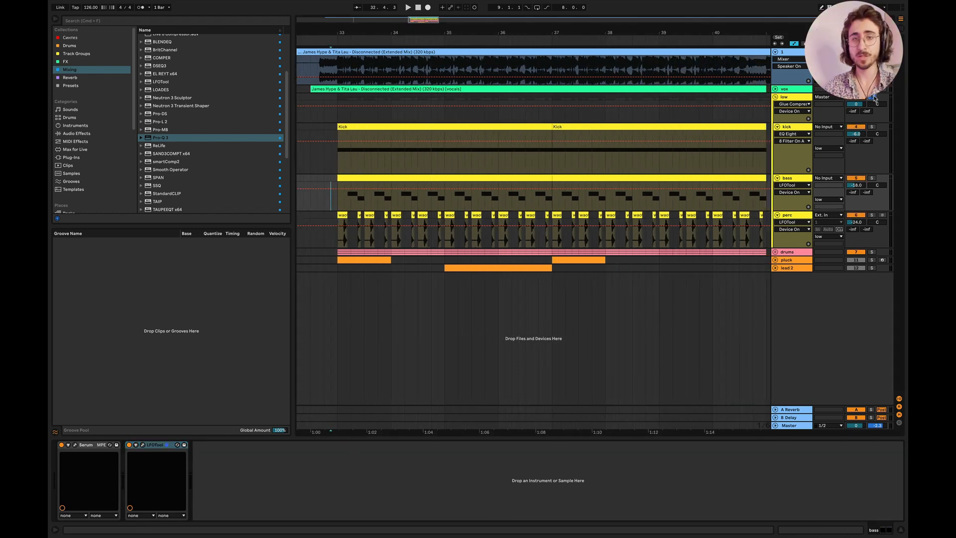
click(775, 97)
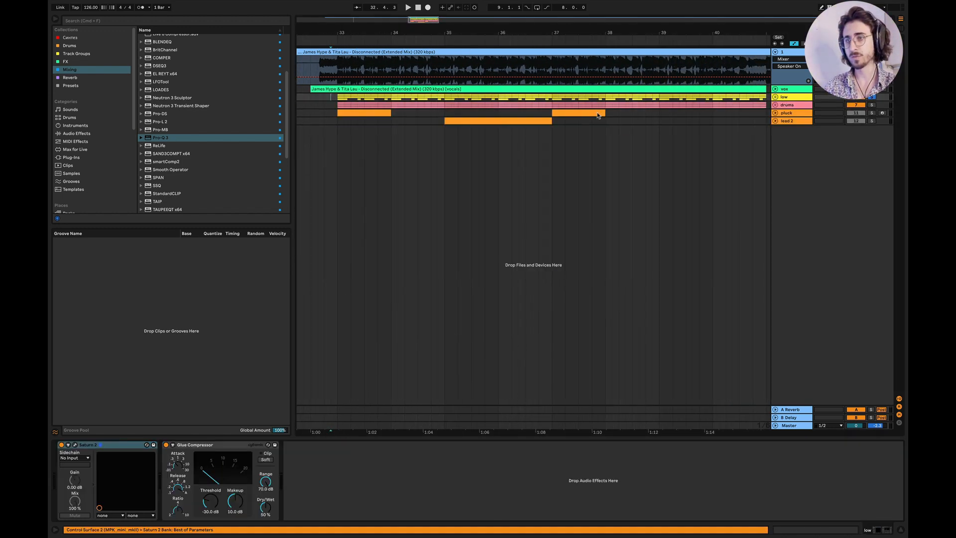
key(space)
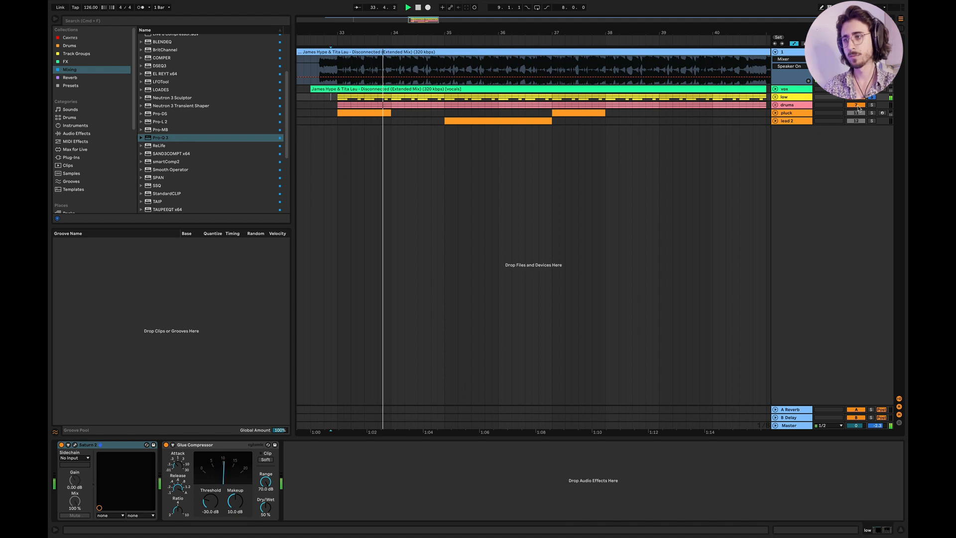
key(space)
Step: Unfold and solo the pluck track and audition its part from just before bar 33
click(775, 113)
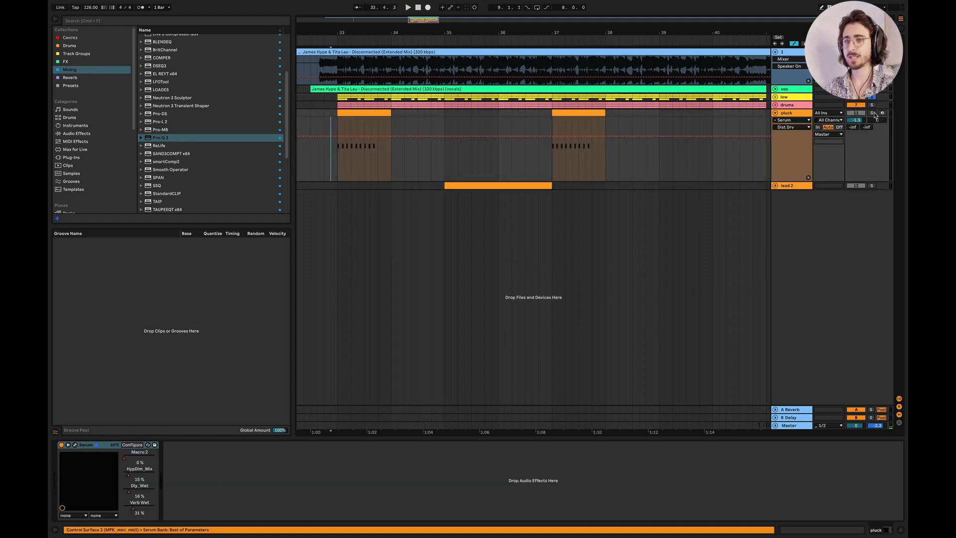
key(space)
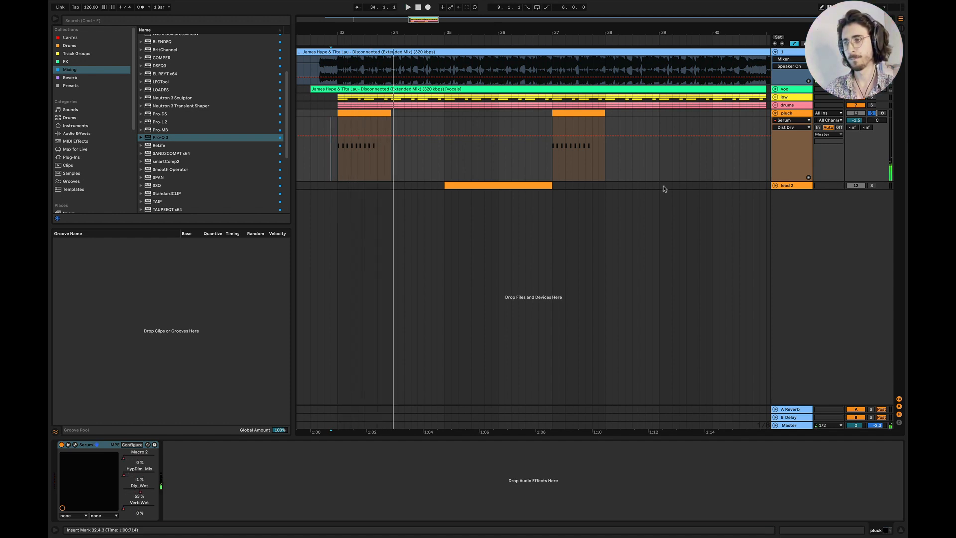
key(space)
key(space)
key(space)
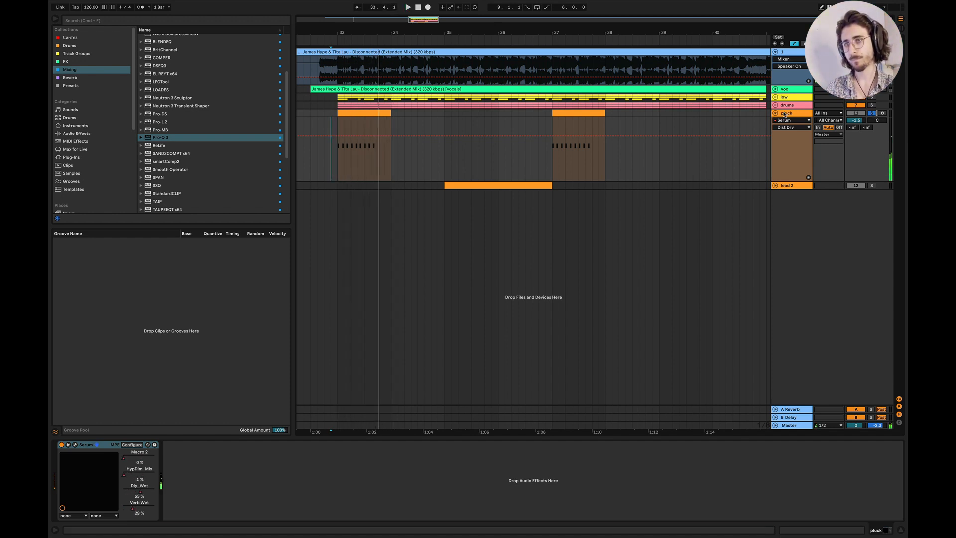
Step: Switch off reverb, delay, hyper/dimension, chorus, equalizer, compressor and distortion in the pluck track's Serum
click(75, 445)
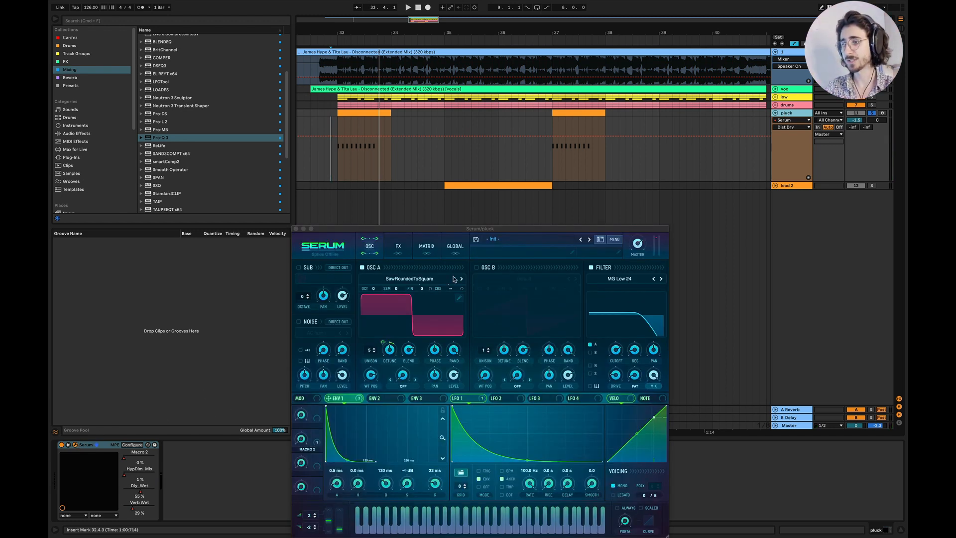
click(396, 247)
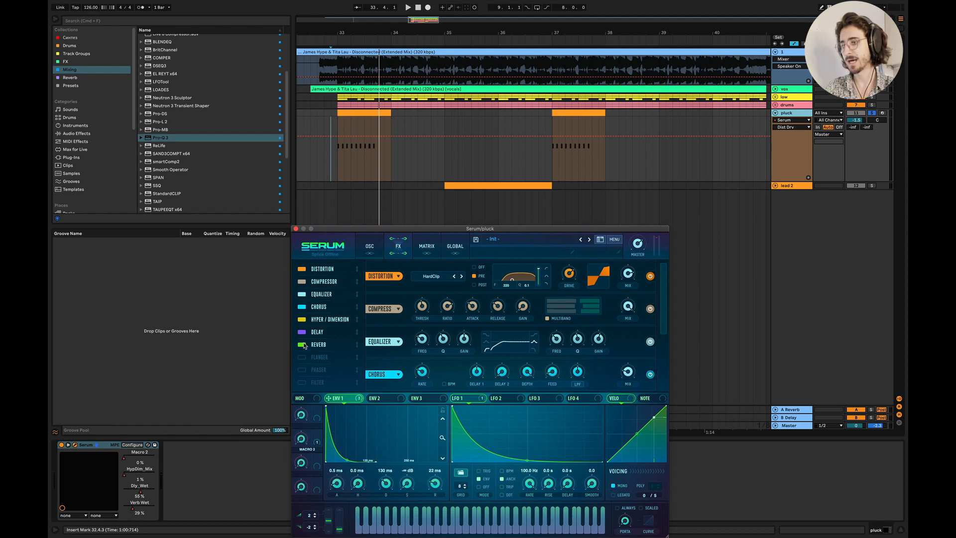
click(301, 345)
click(302, 331)
click(301, 319)
click(302, 306)
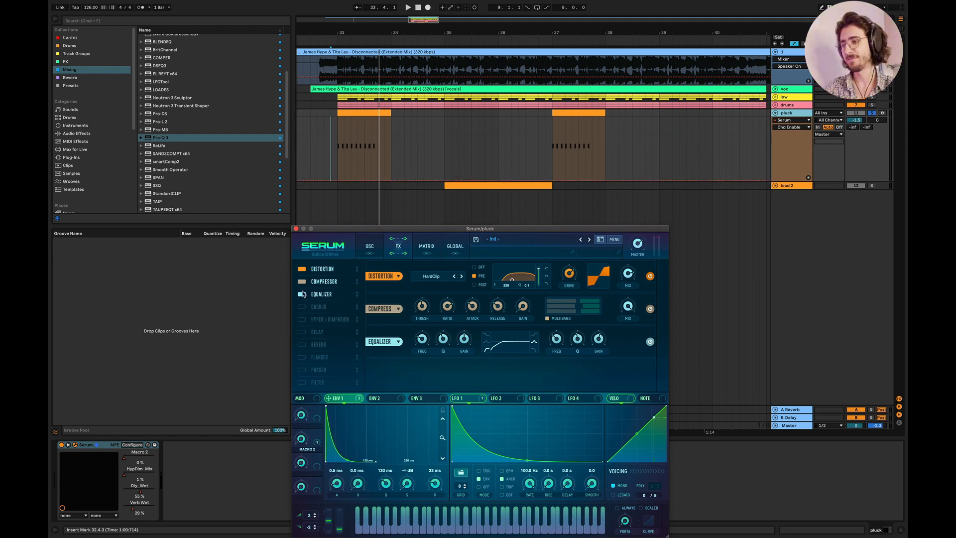
click(302, 293)
click(302, 281)
click(302, 269)
Step: Bypass all modulation destinations of LFO 1 and ENV 1 in the pluck's Serum and display ENV 2
click(370, 246)
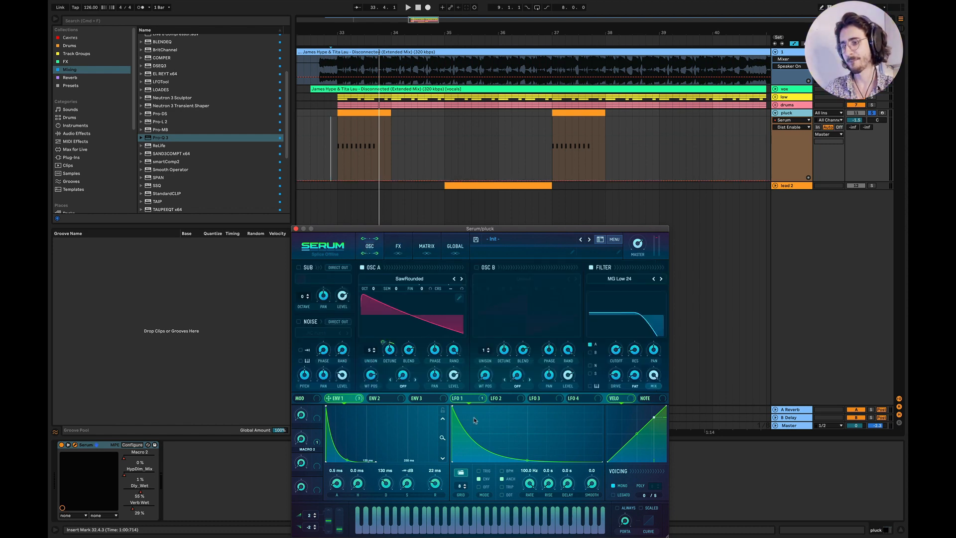
right_click(467, 400)
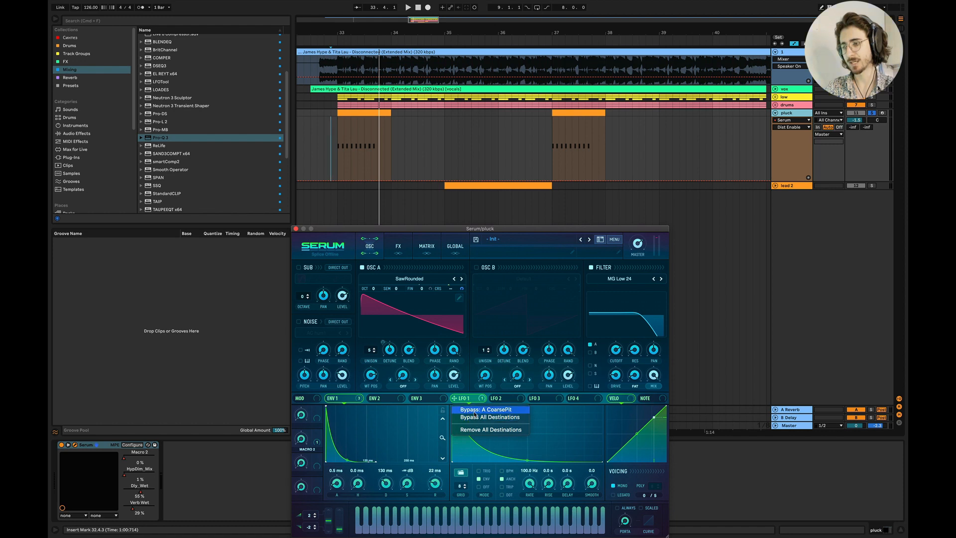
click(473, 417)
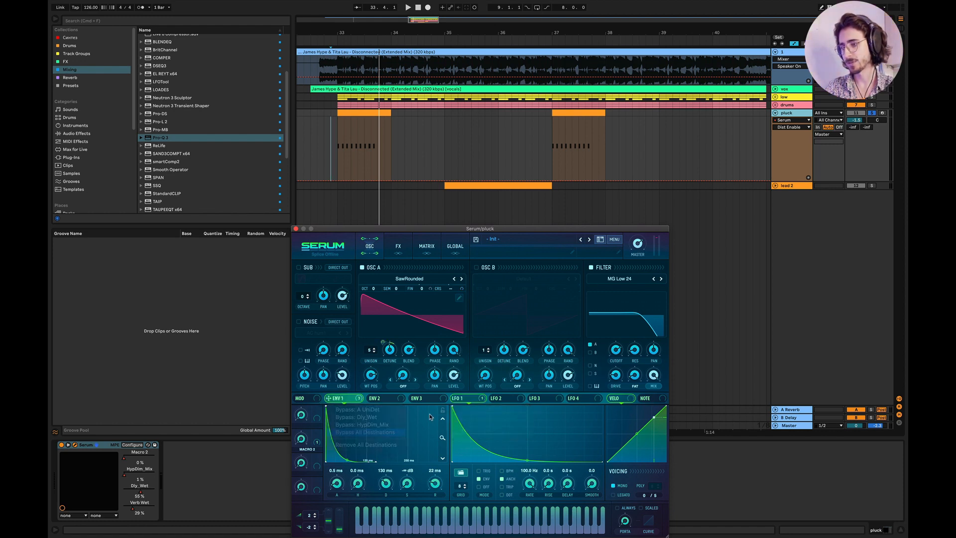
click(380, 399)
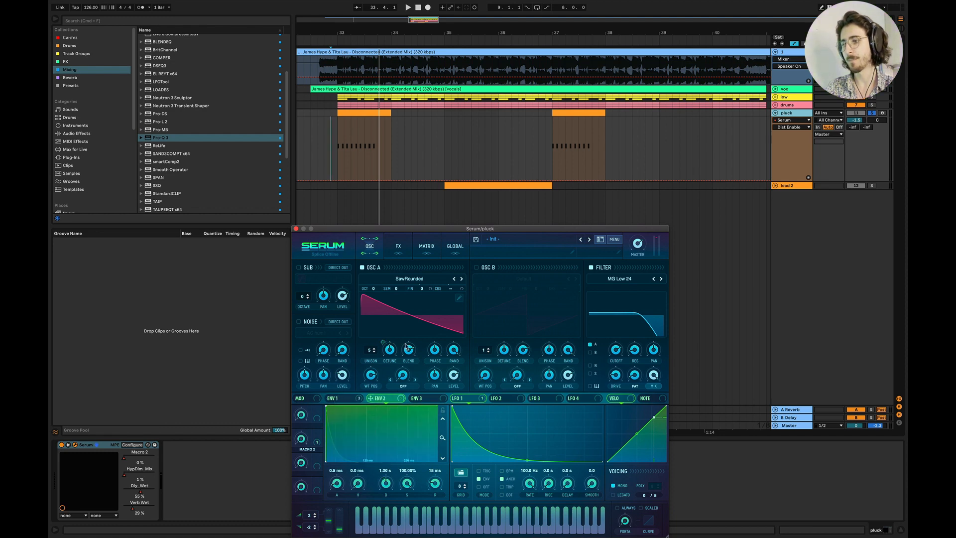
Step: Load the Analog wavetable SawRoundedToSquare into oscillator A of the pluck patch and adjust its wavetable position
click(411, 310)
click(405, 312)
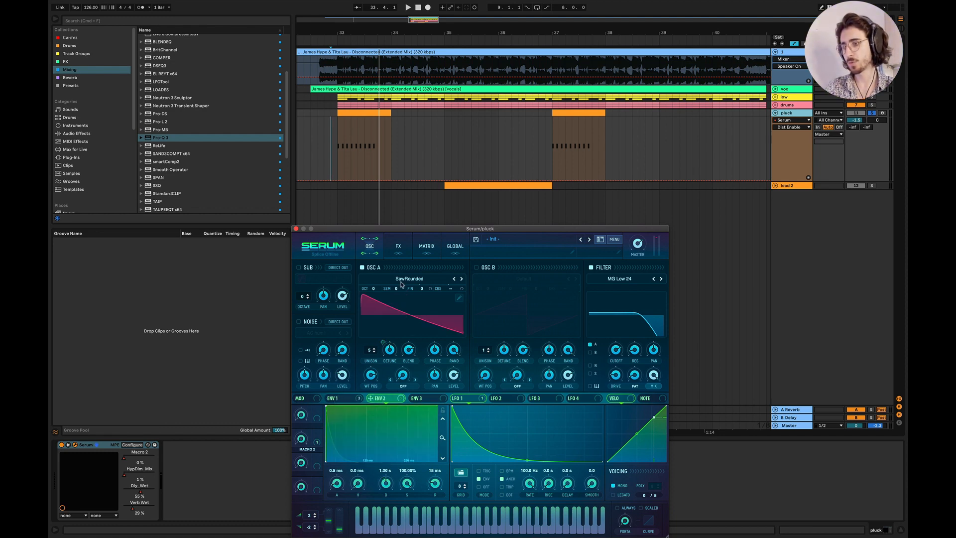
click(403, 278)
mouse_move(405, 290)
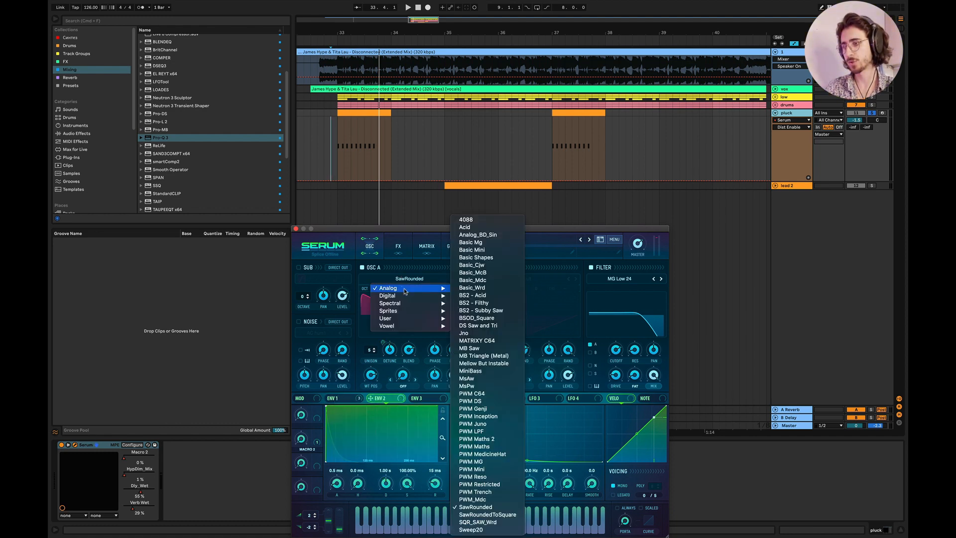
click(477, 515)
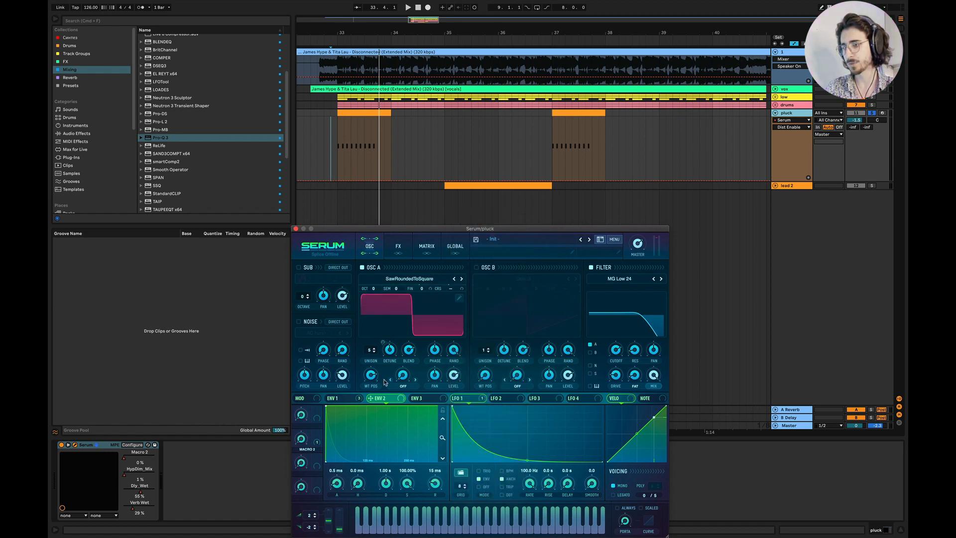
mouse_move(369, 384)
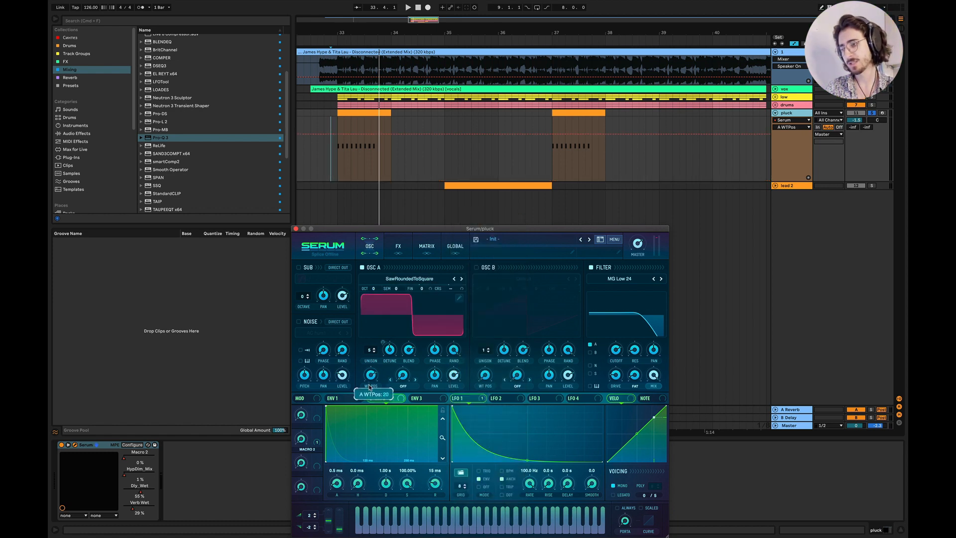
drag(364, 346, 367, 379)
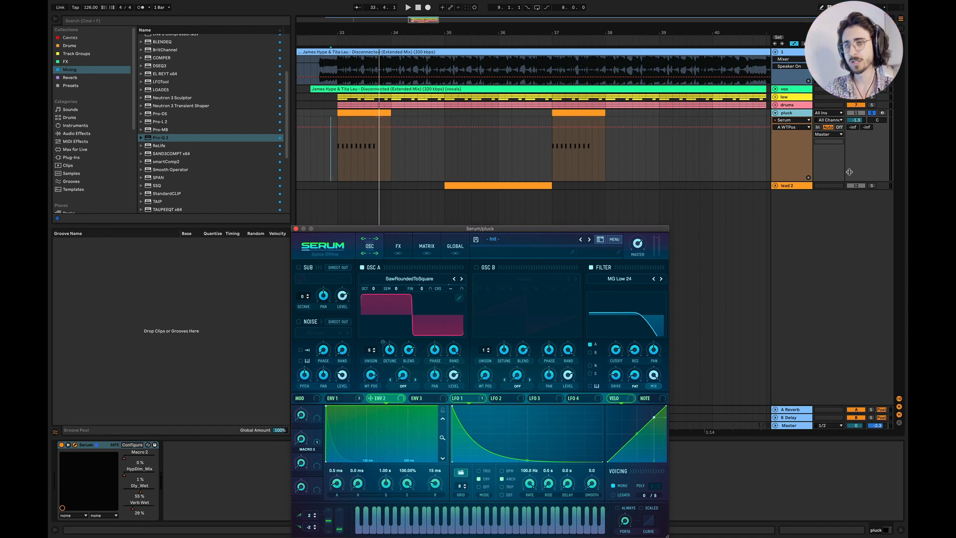
Step: Audition the pluck part from bar 33 with Serum's filter switched off, ending with the filter switched back on
scroll(348, 178, up, 3)
scroll(348, 177, left, 3)
click(411, 163)
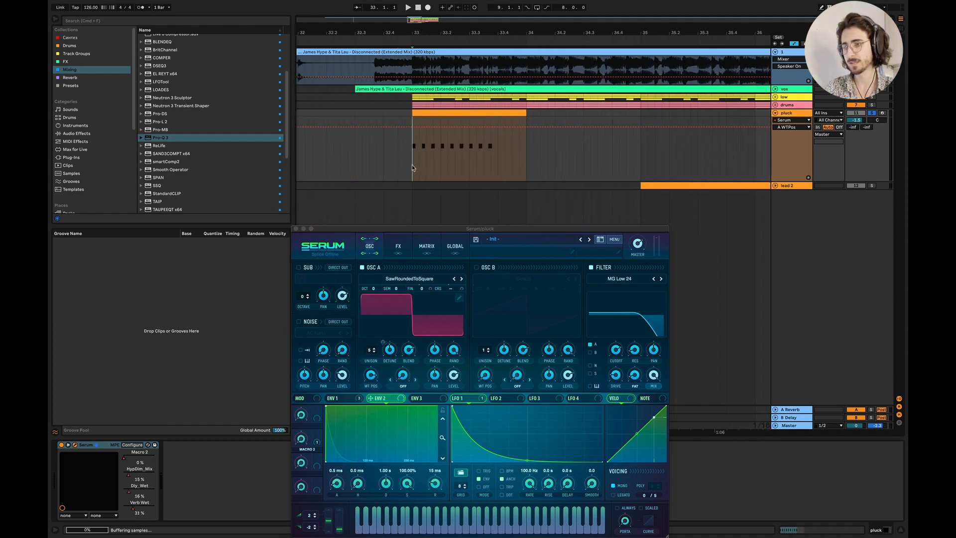
click(591, 267)
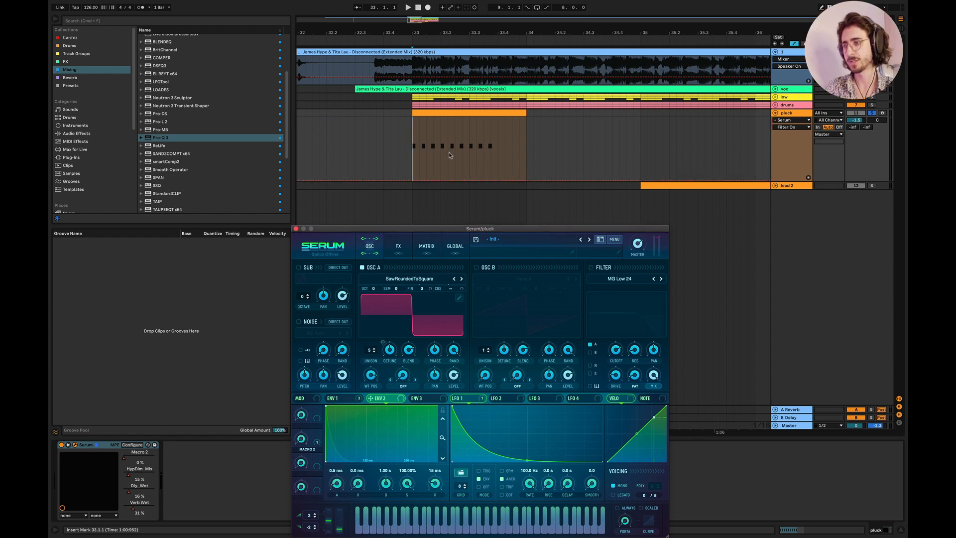
key(space)
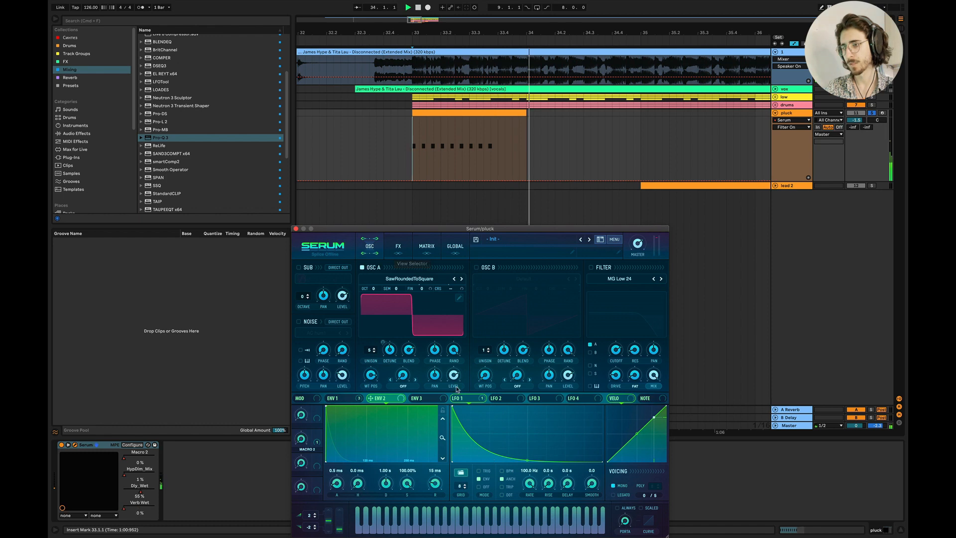
key(space)
key(space)
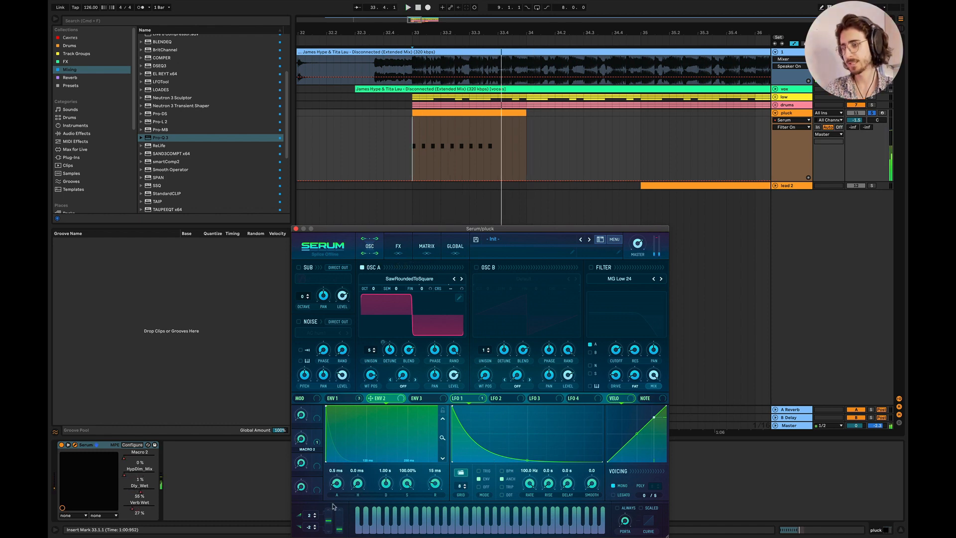
click(590, 268)
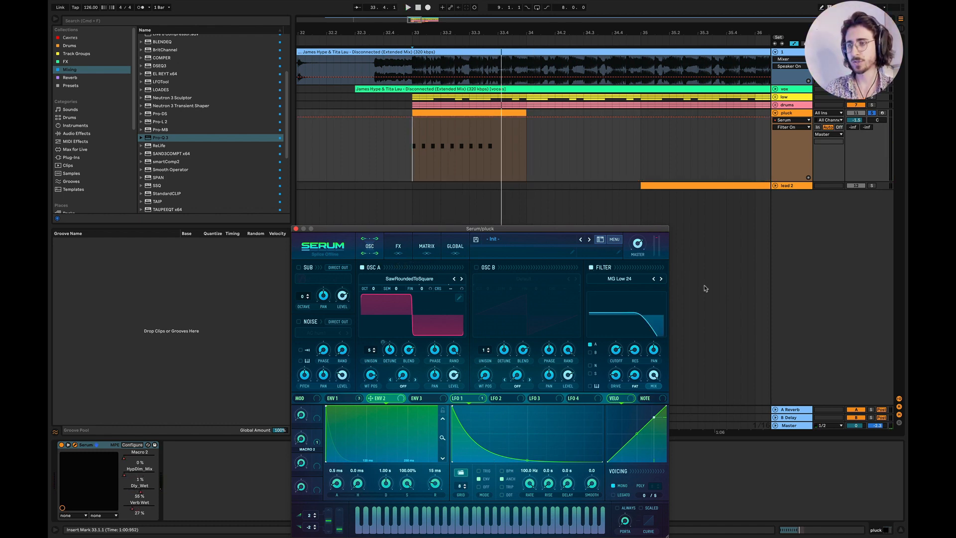
Step: Bring up the MG Low 24 filter's cutoff and audition the pluck part with the filter engaged
click(620, 347)
key(space)
key(space)
key(space)
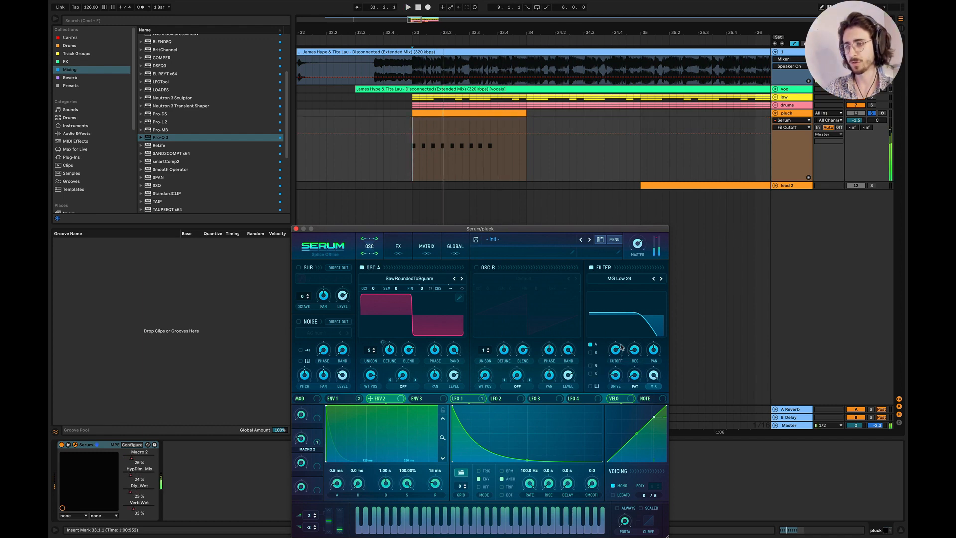
key(space)
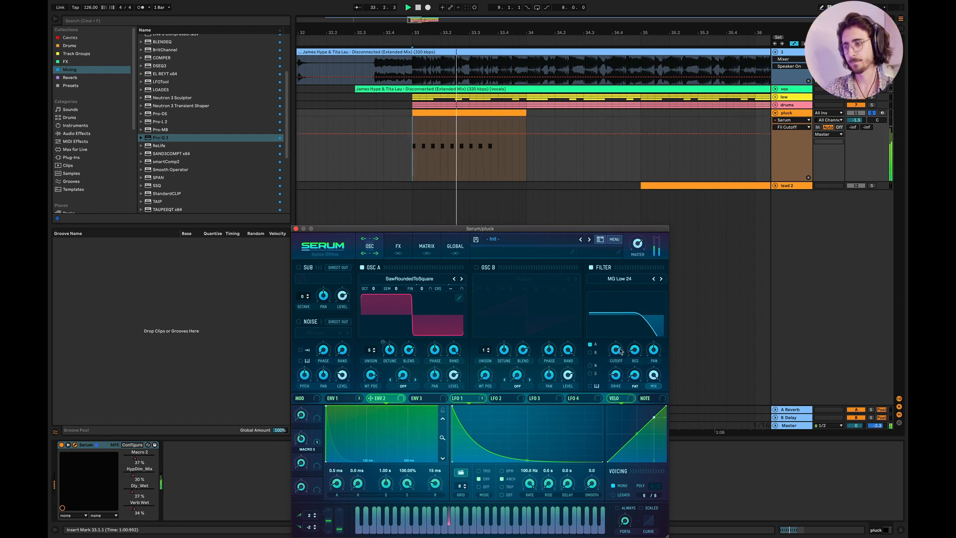
key(space)
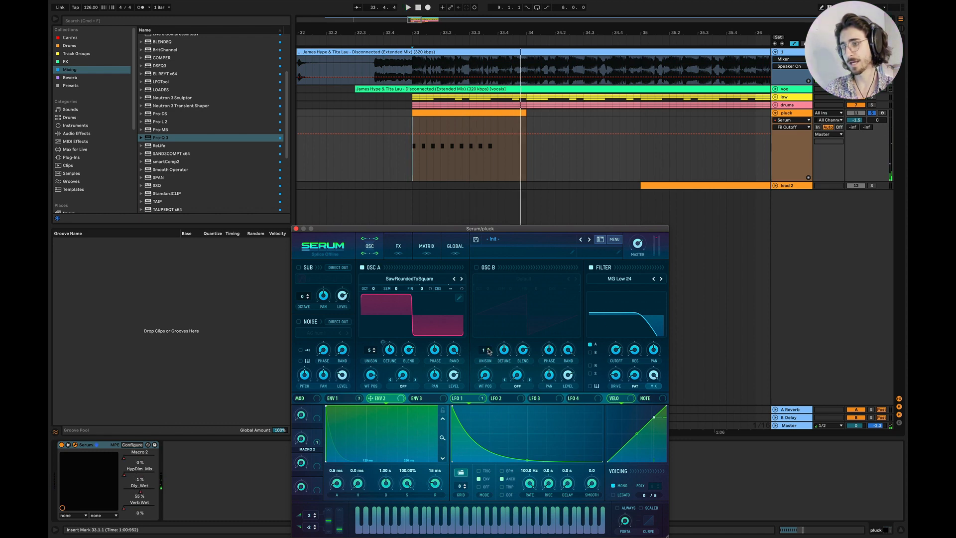
Step: Reactivate ENV 1's modulation of oscillator A's unison detune in the pluck patch and audition the part
click(334, 398)
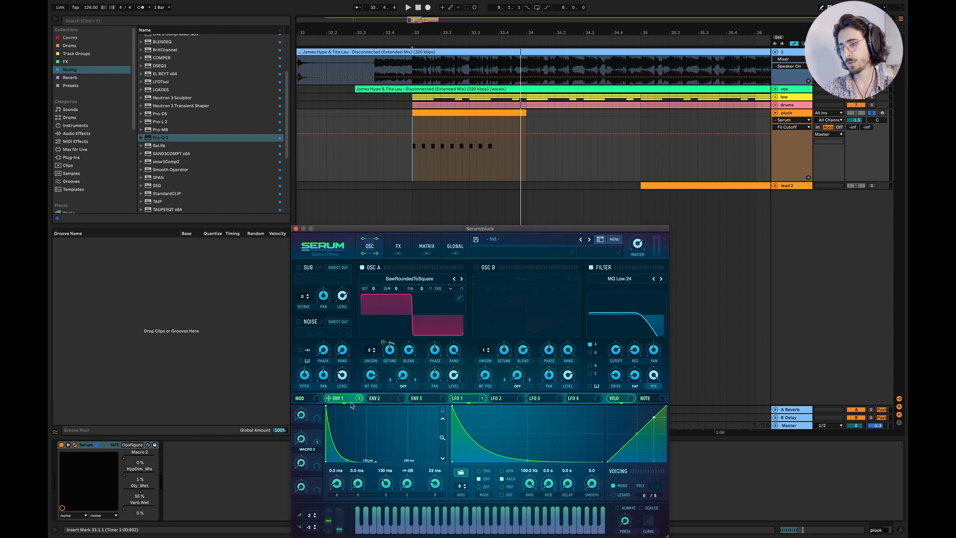
click(390, 349)
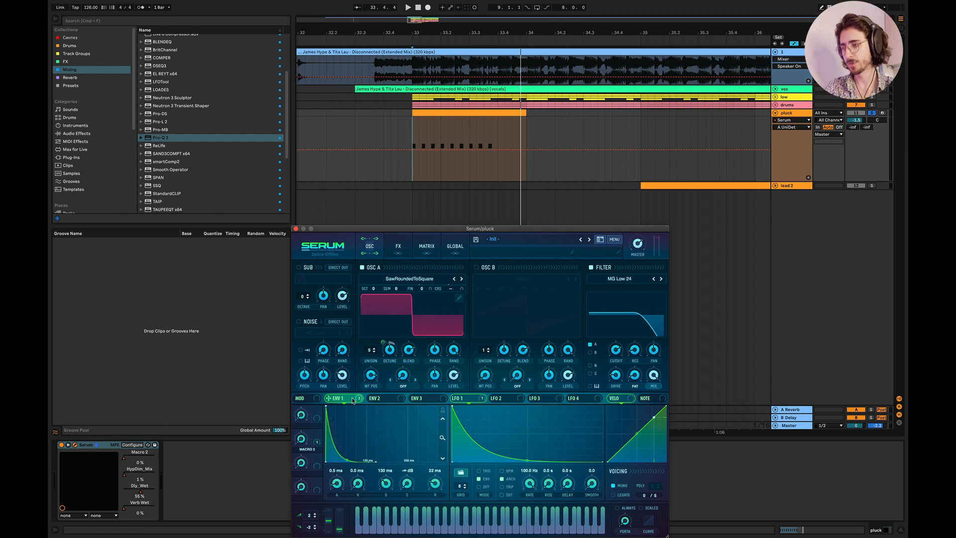
click(357, 397)
click(363, 409)
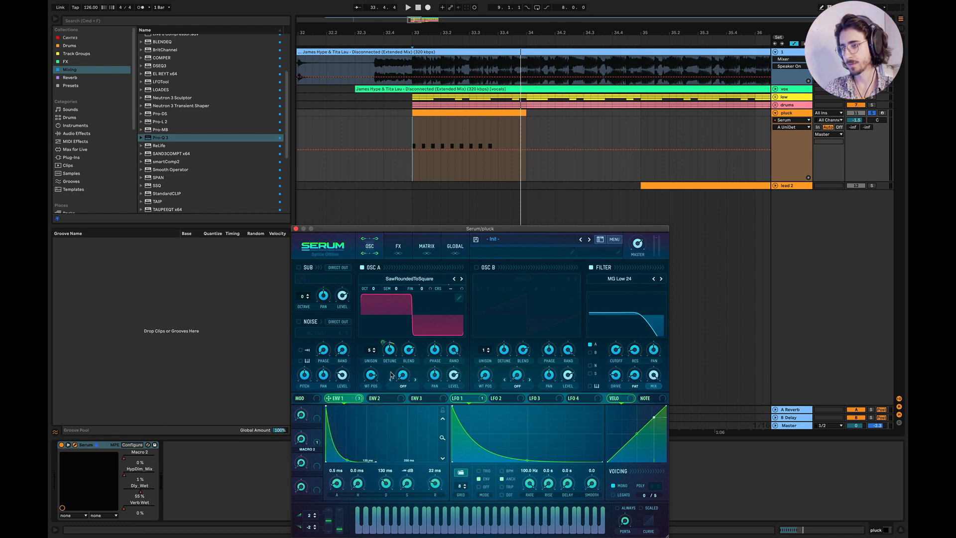
click(371, 350)
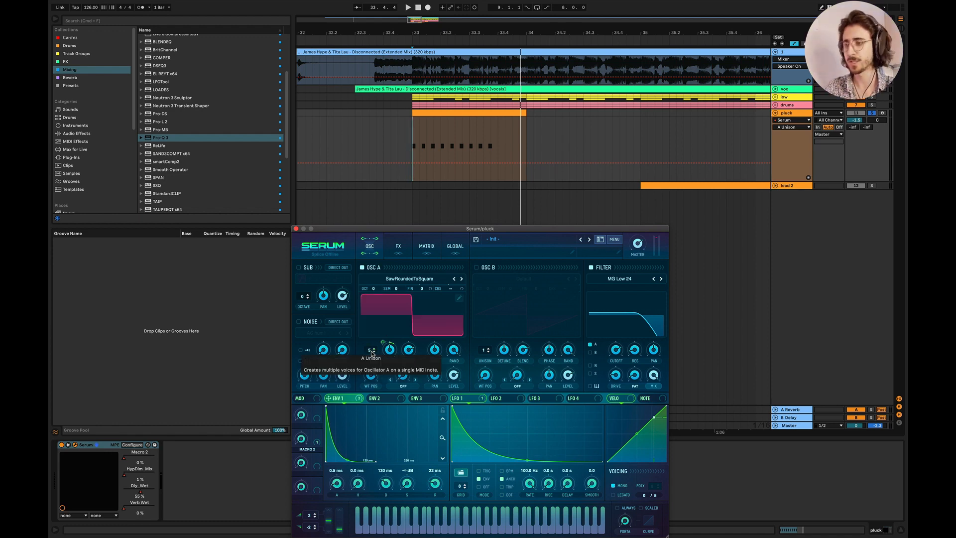
key(space)
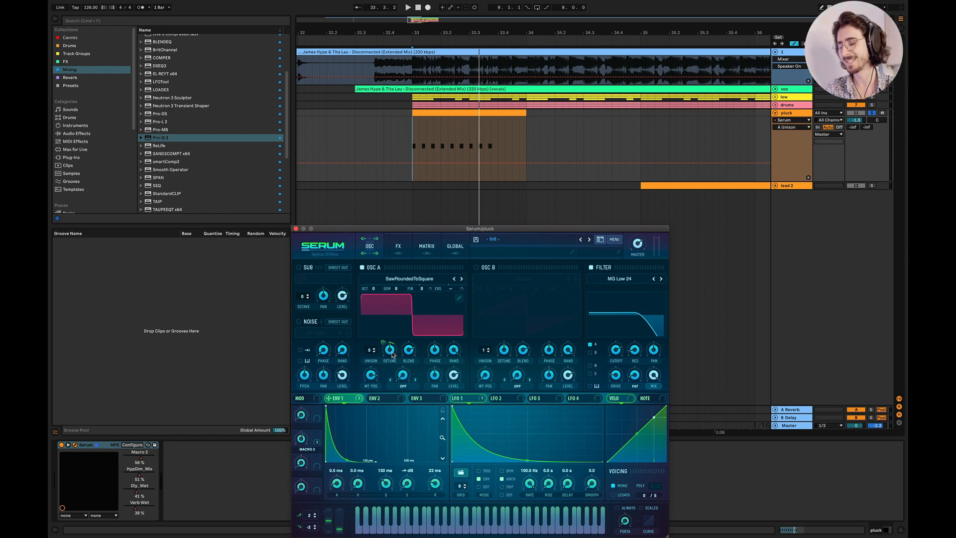
key(space)
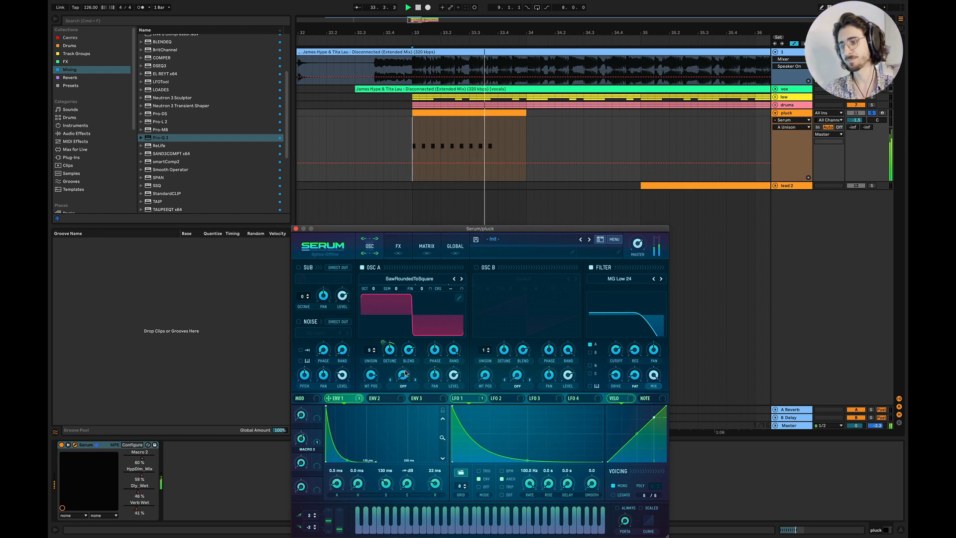
key(space)
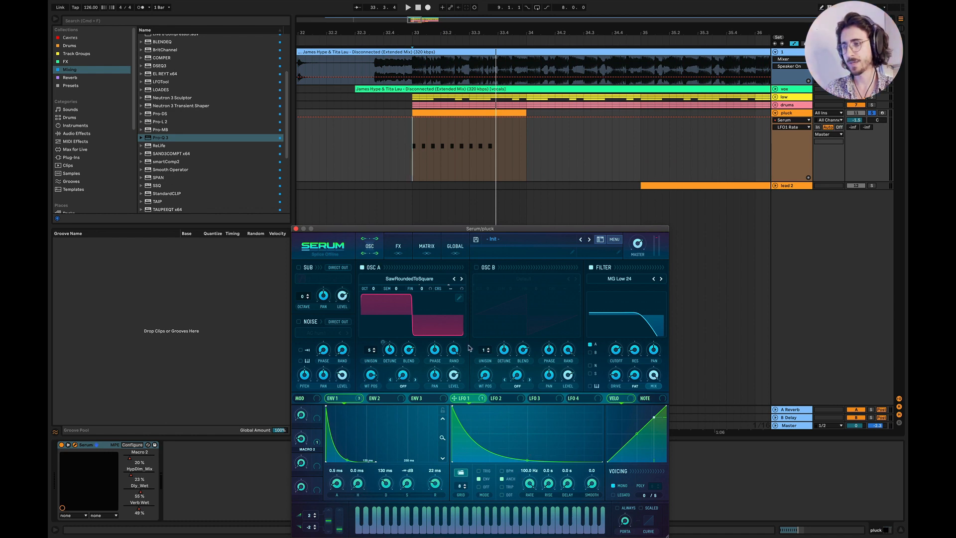
Step: Reactivate LFO 1's modulation of oscillator A's coarse pitch, check its modulation amount and audition the pluck
right_click(469, 399)
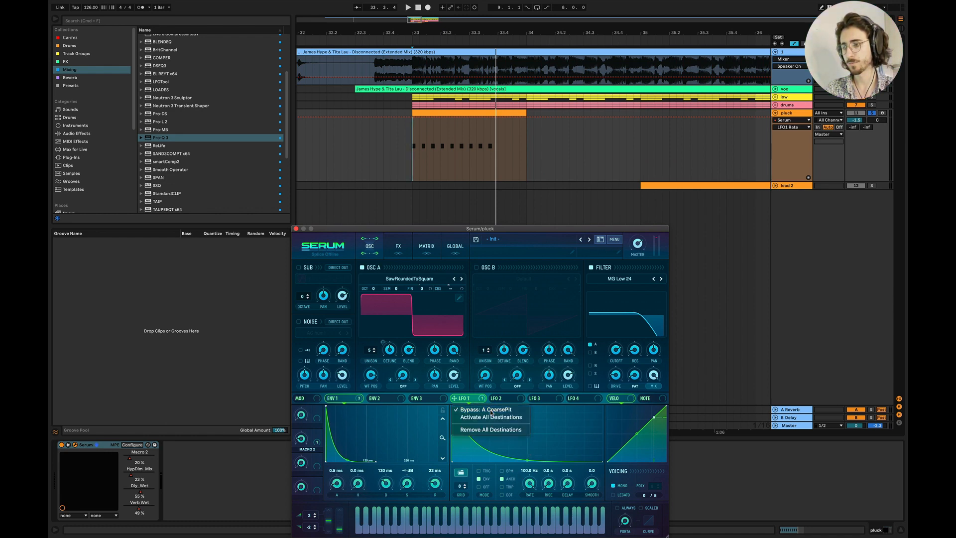
click(489, 410)
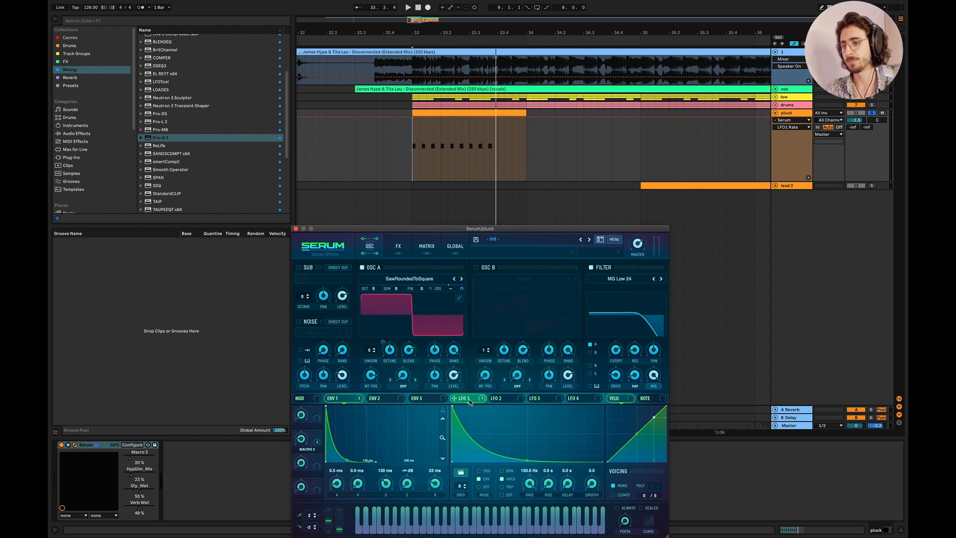
click(460, 287)
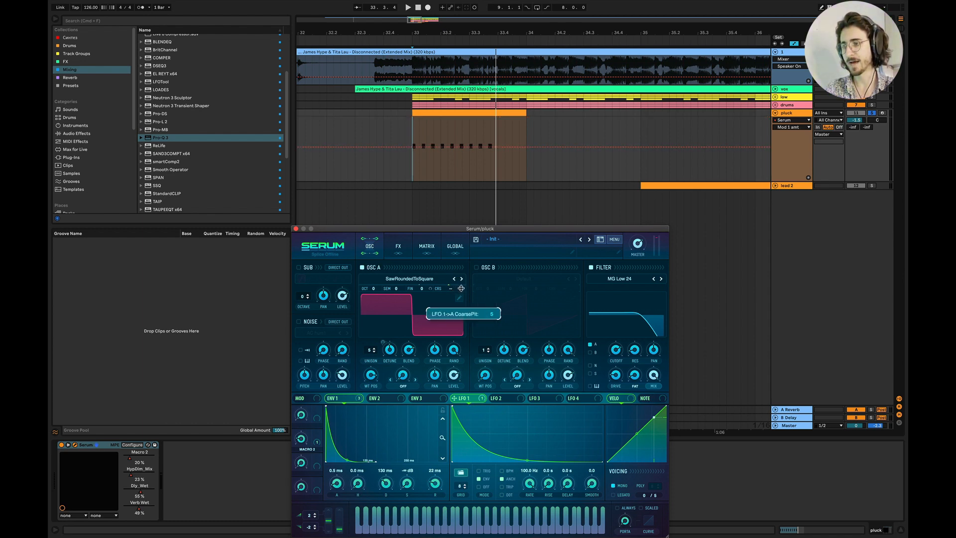
drag(461, 288, 461, 289)
key(space)
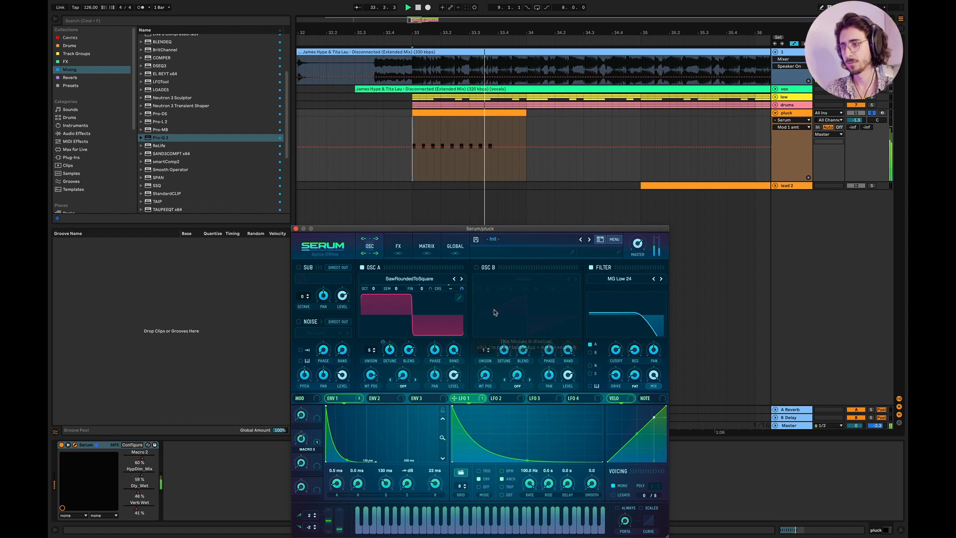
key(space)
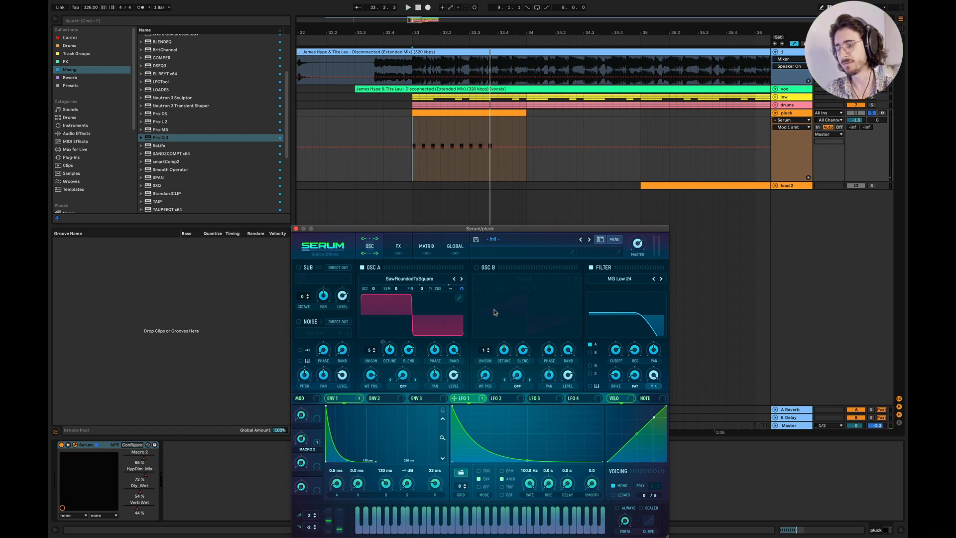
key(space)
Step: Check ENV 1's modulation destinations, the automation curve of Macro 2 and the parameter that macro modulates
right_click(341, 400)
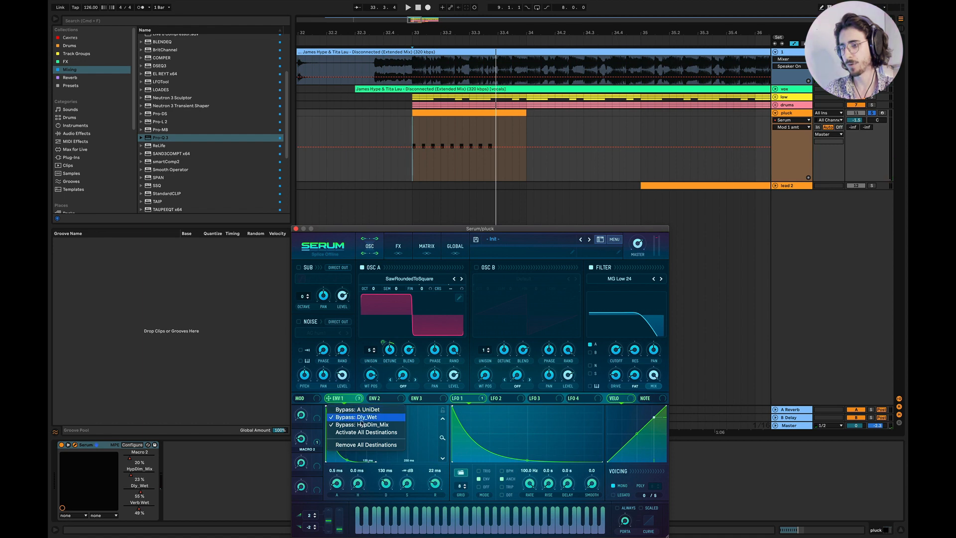
click(360, 401)
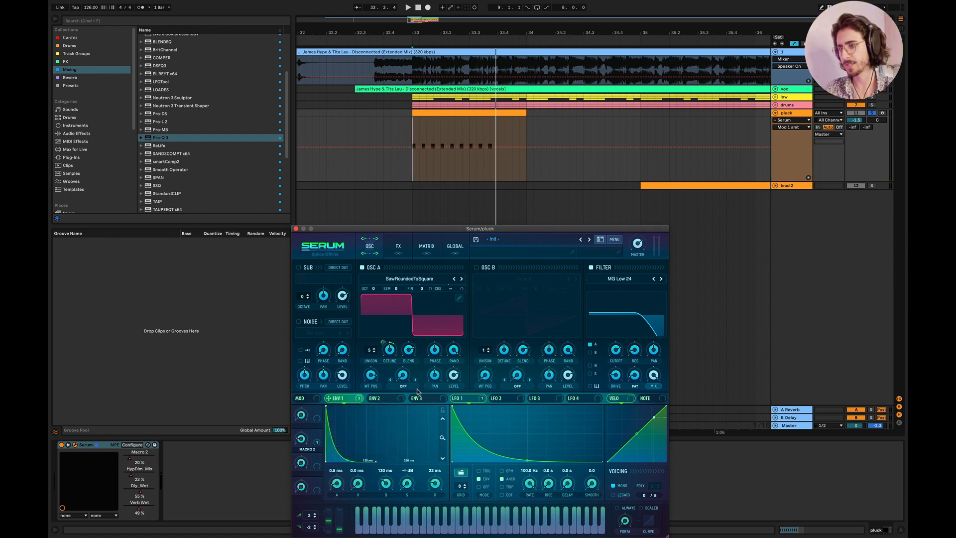
click(299, 440)
click(459, 8)
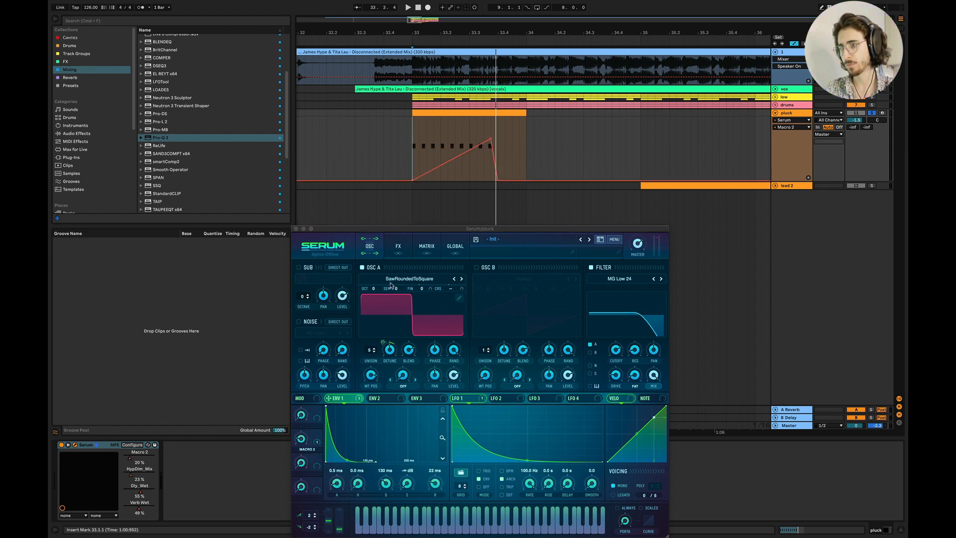
right_click(316, 440)
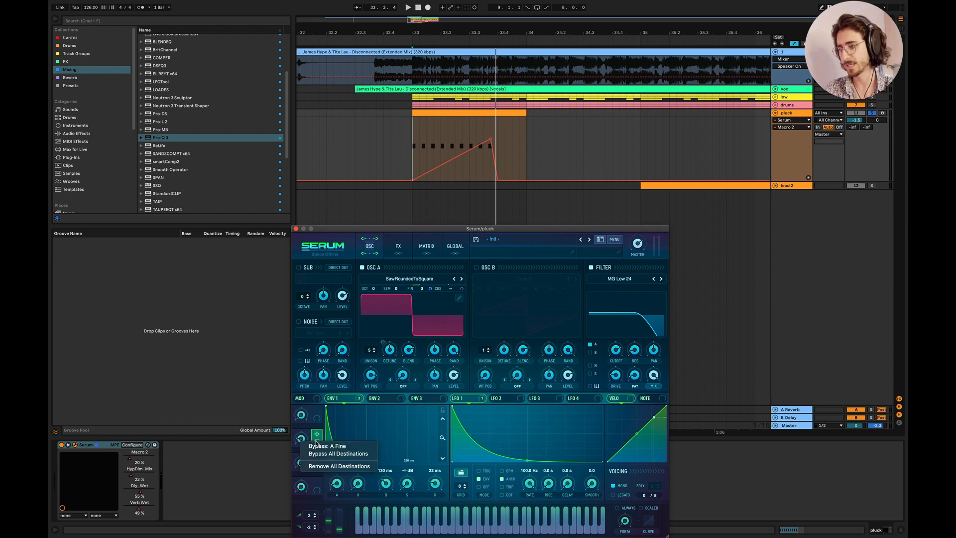
click(336, 427)
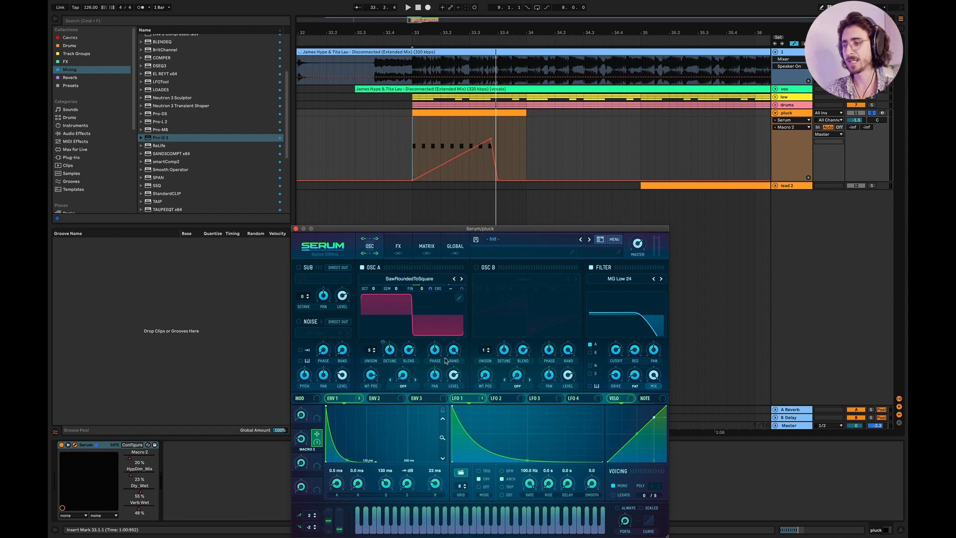
Step: Switch on the HardClip distortion in the pluck's Serum effects, check its filter and audition the sound
click(398, 245)
click(301, 268)
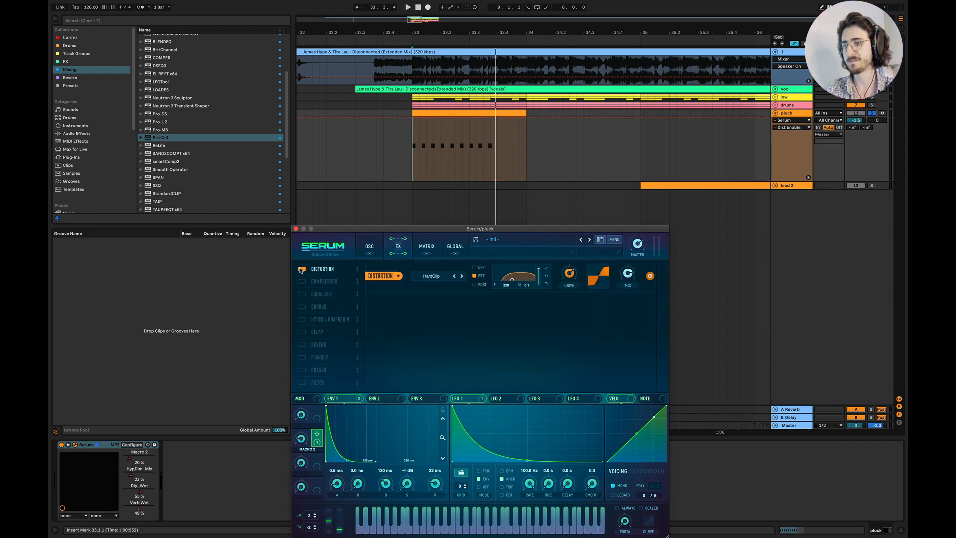
click(540, 273)
key(space)
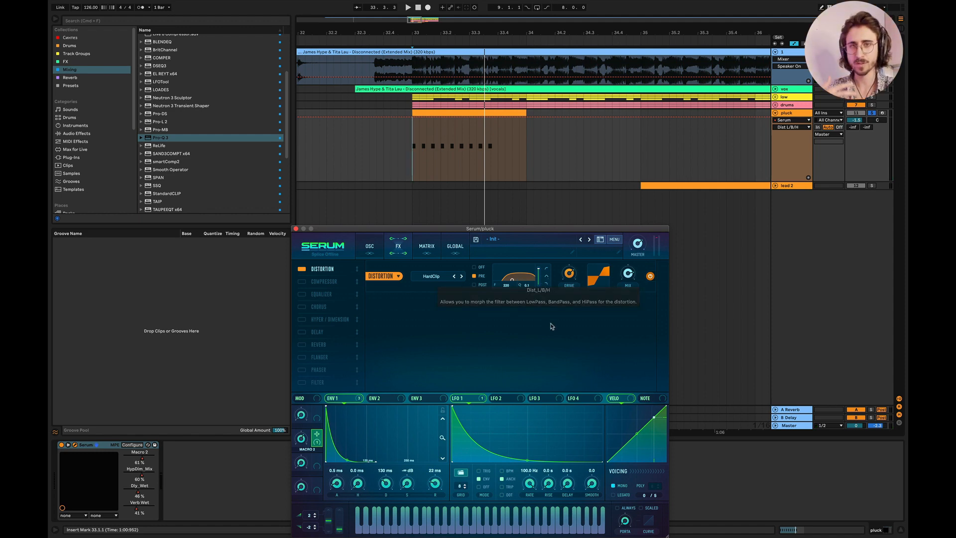
Step: Switch on the multiband compressor in the pluck's Serum effects and audition the part
click(302, 282)
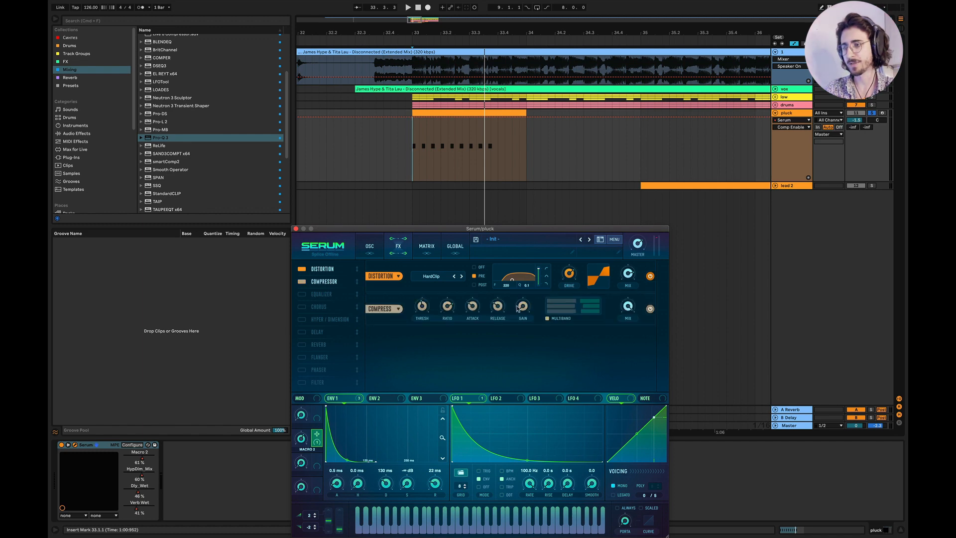
key(space)
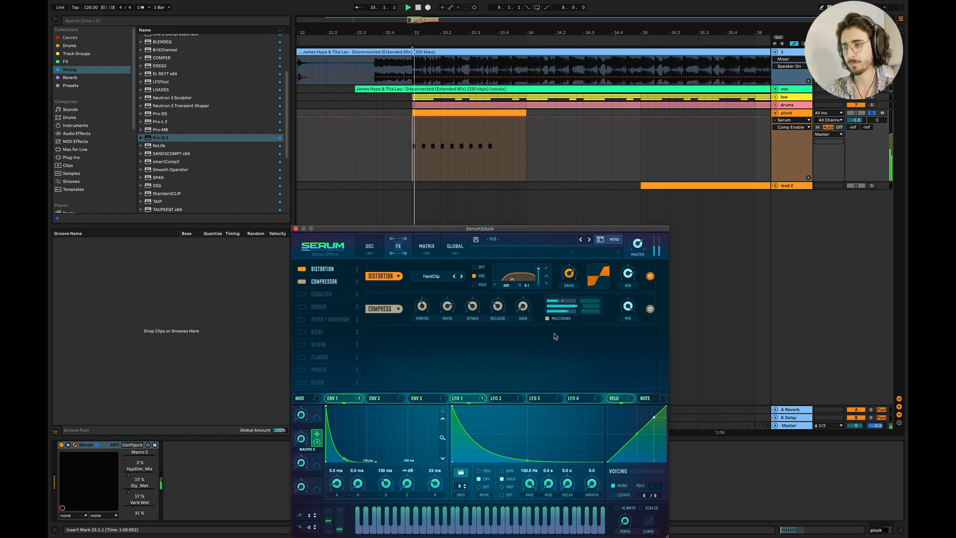
key(space)
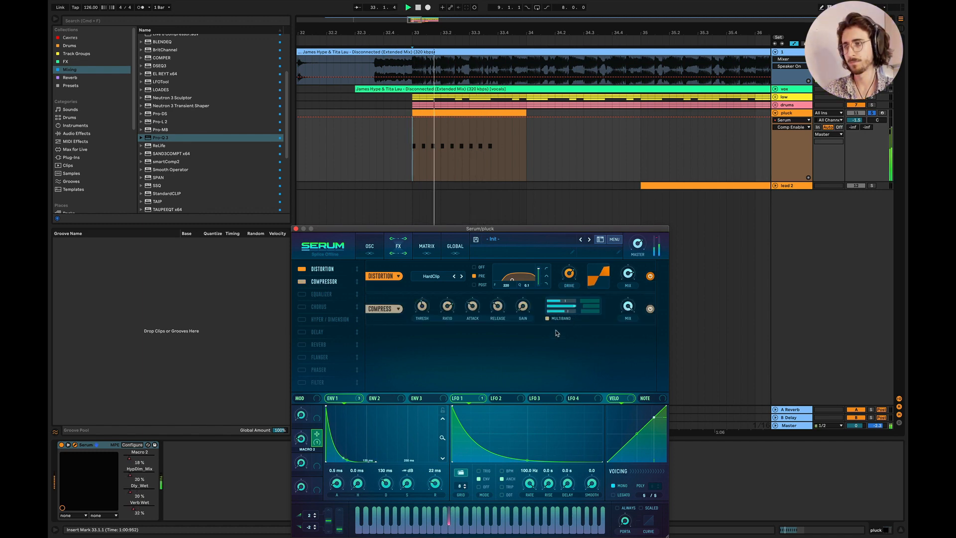
key(space)
Step: Switch on the equalizer, move it ahead of the compressor in the effects chain and audition the pluck
click(302, 295)
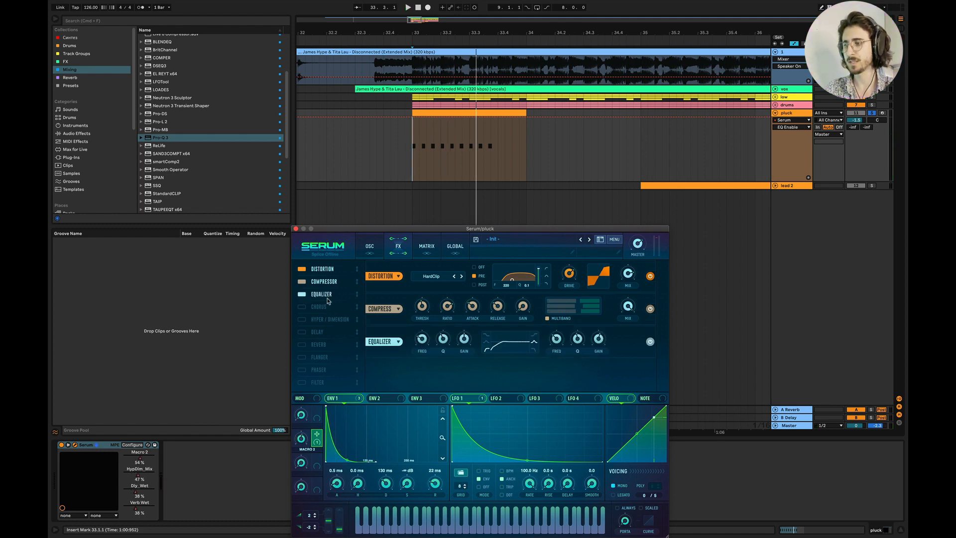
drag(327, 297, 327, 285)
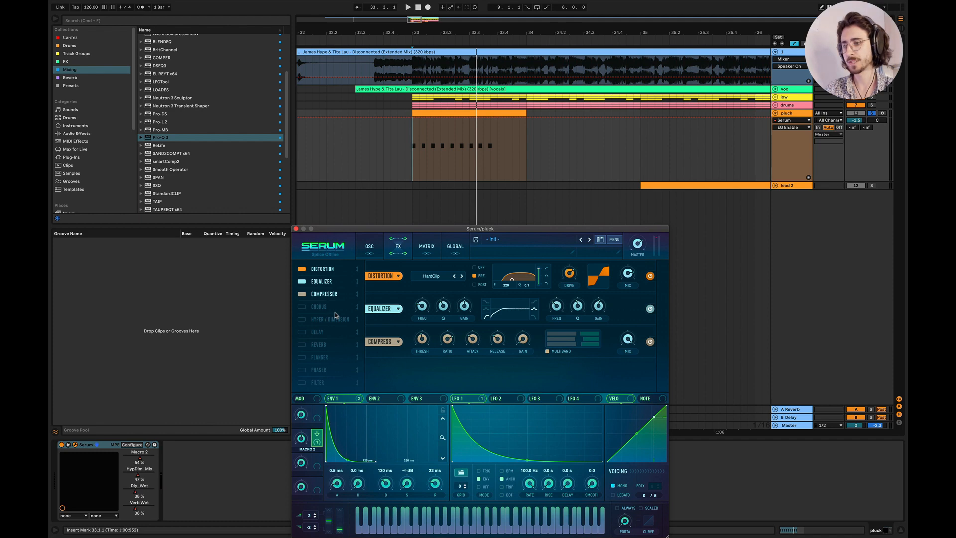
key(space)
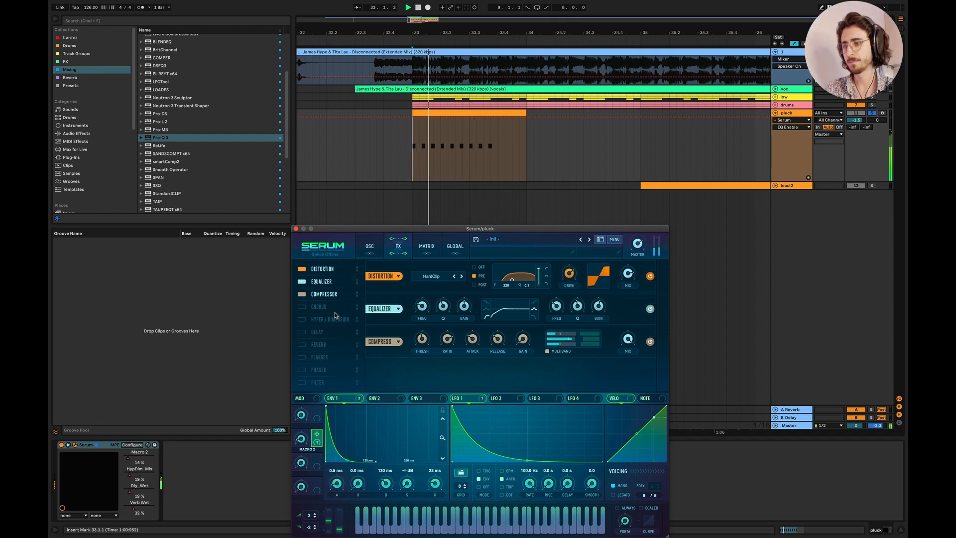
Step: Switch on the chorus in the pluck's Serum effects, check its mix amount and audition the part
click(302, 307)
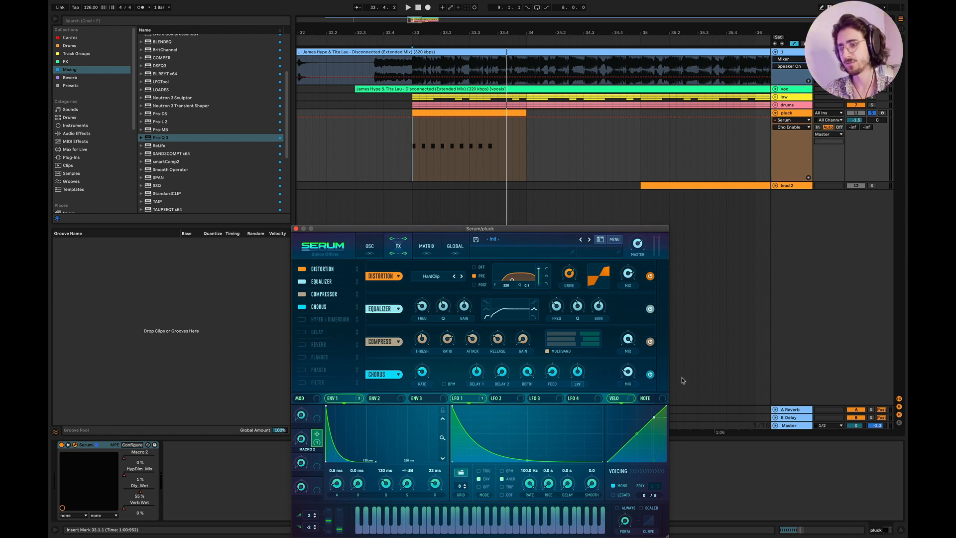
click(638, 372)
key(space)
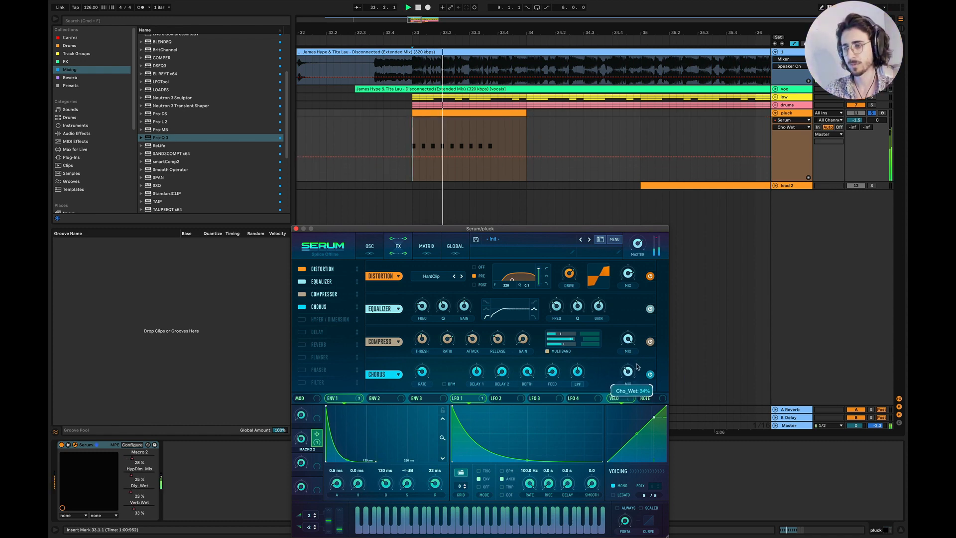
Step: Switch on the Hyper/Dimension effect in the pluck's Serum effects and audition the part
drag(637, 367, 662, 422)
click(301, 320)
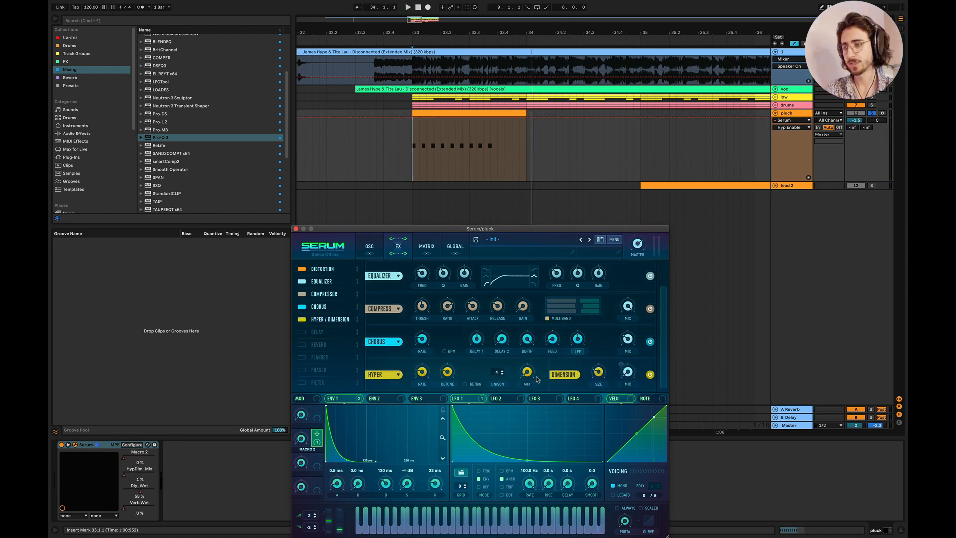
click(422, 372)
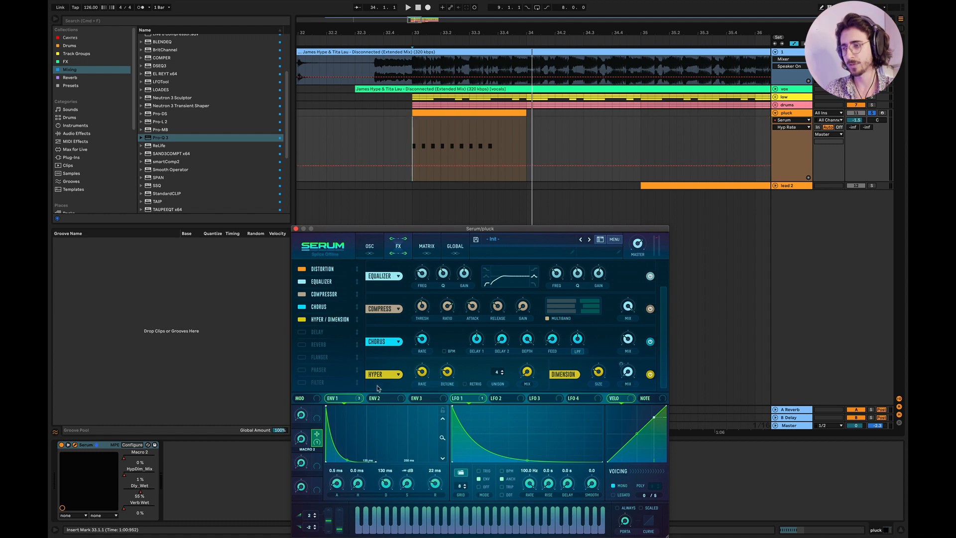
key(space)
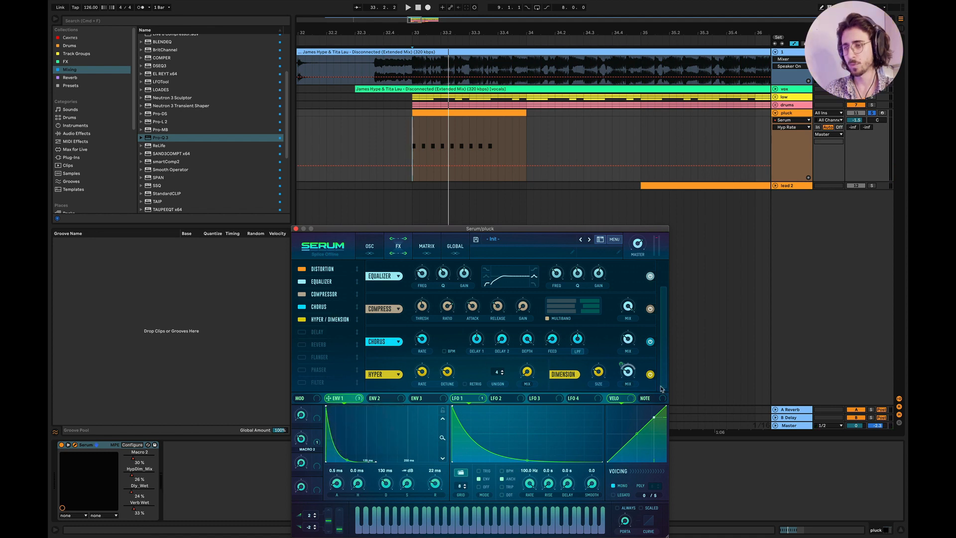
Step: Bring up the Dimension mix automation on the pluck track, re-enable it and audition the part
click(358, 399)
click(357, 426)
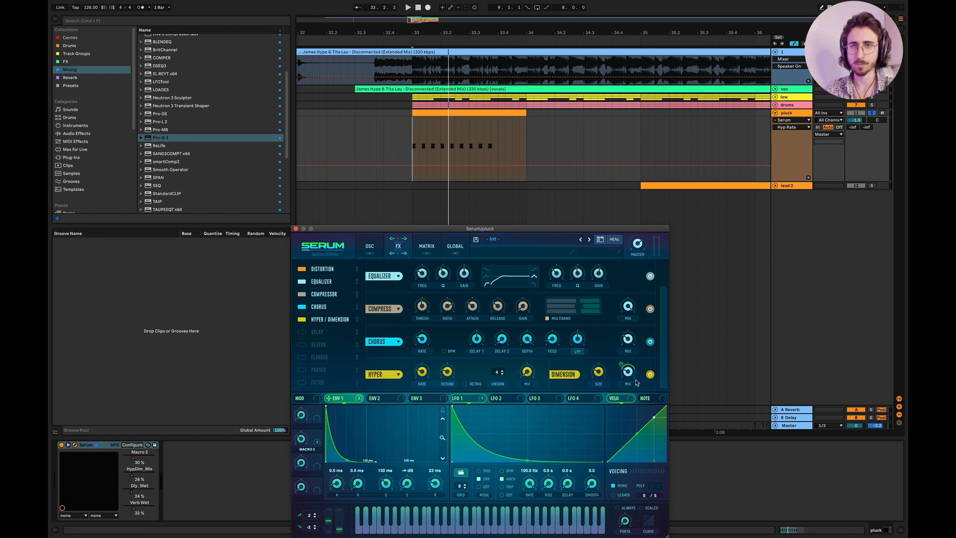
click(631, 376)
key(space)
key(space)
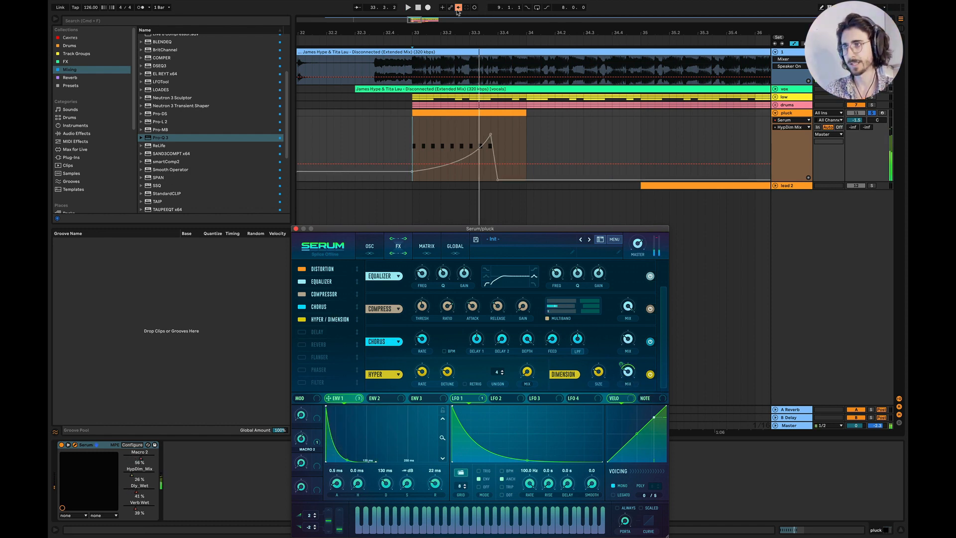
click(458, 9)
key(space)
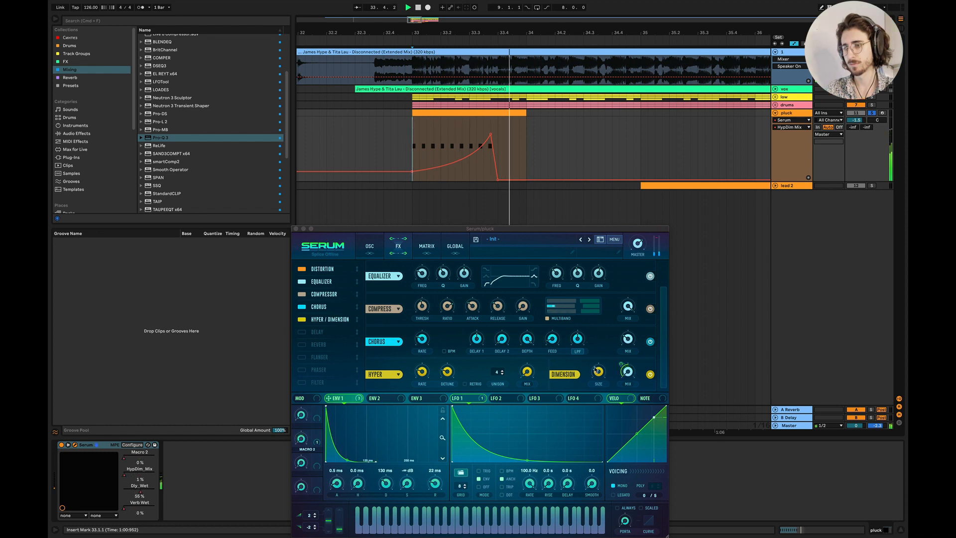
key(space)
key(space)
key(space)
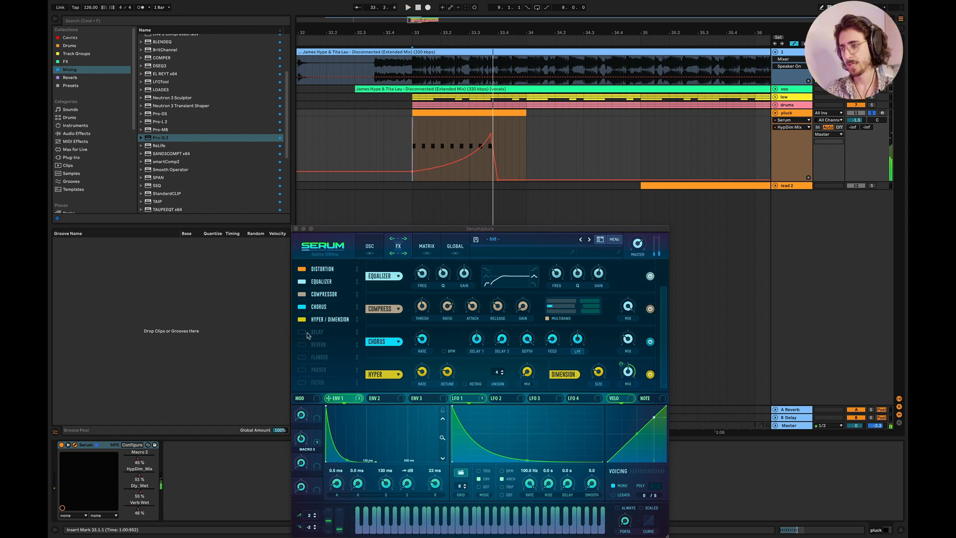
Step: Switch on the delay in the pluck's Serum effects and audition the part
click(307, 333)
click(301, 333)
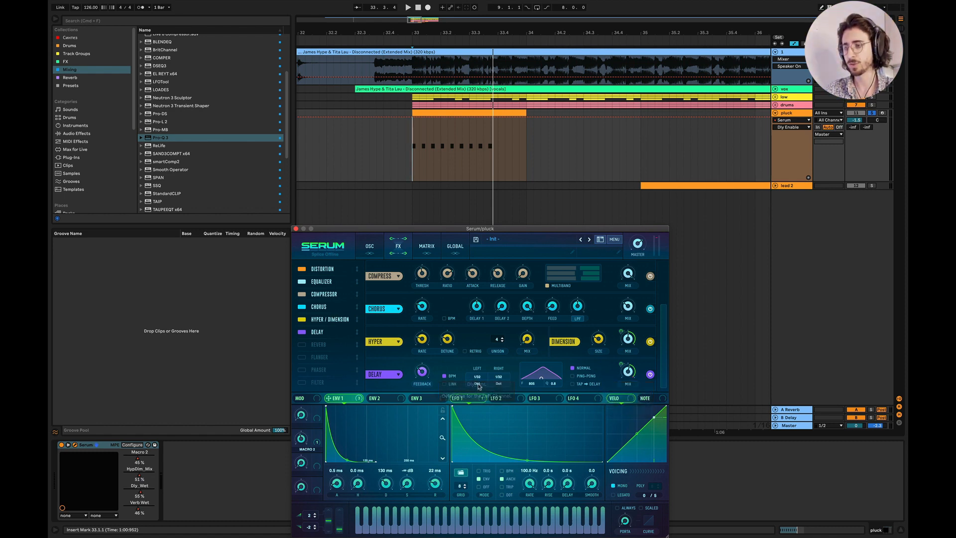
key(space)
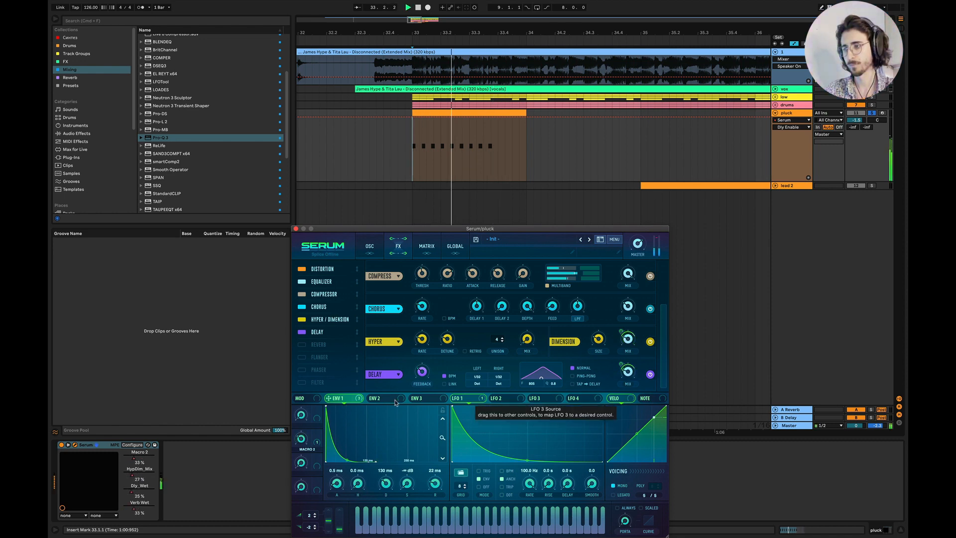
key(space)
Step: Switch on the reverb in the pluck's Serum effects and audition the sound
click(302, 344)
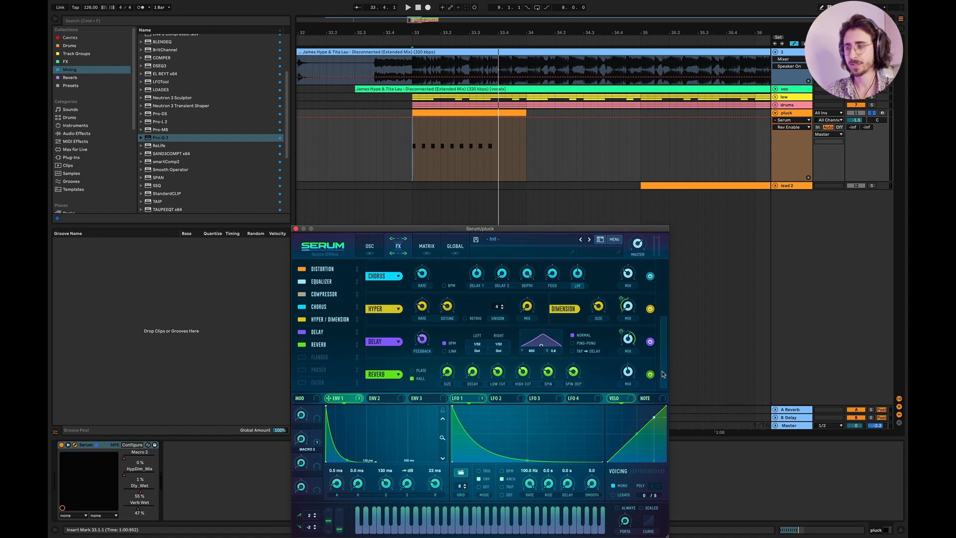
key(space)
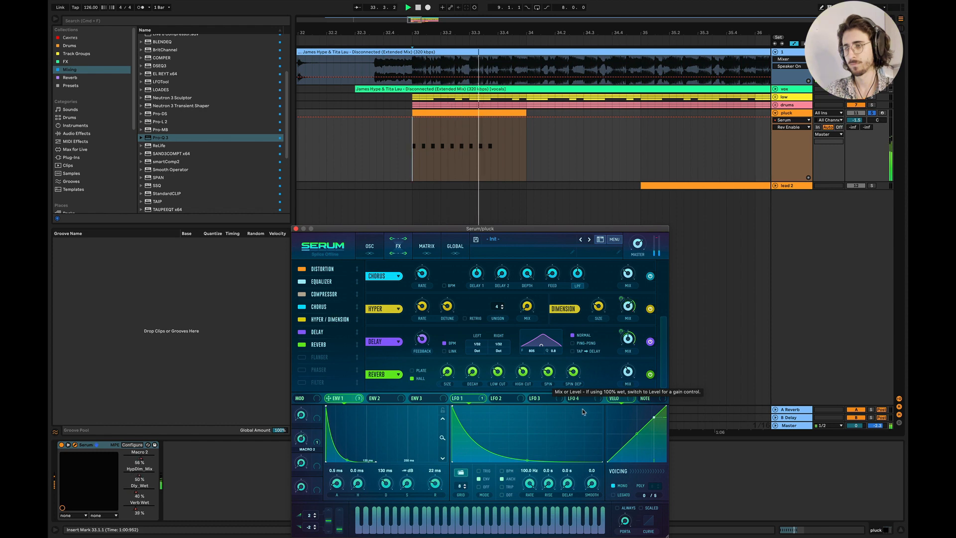
key(space)
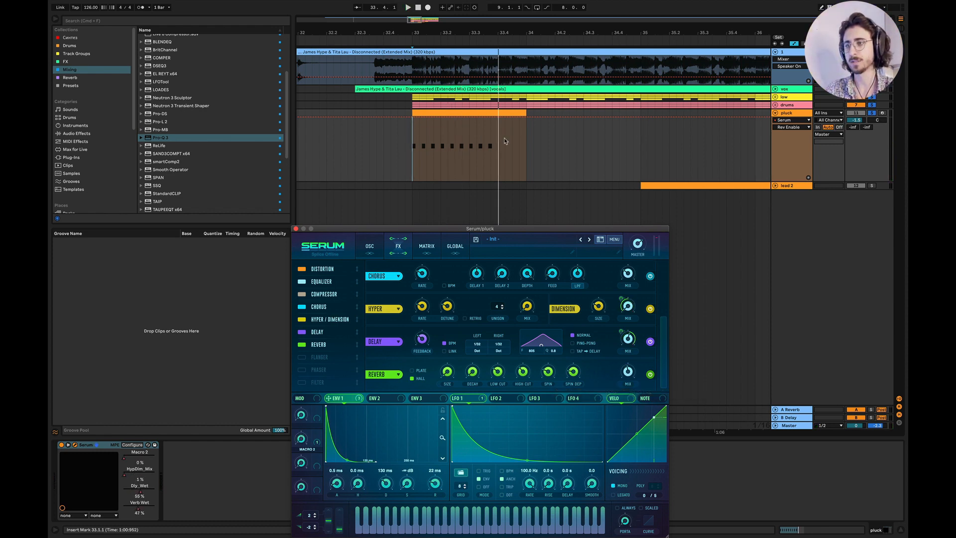
Step: Play the pluck together with the soloed low and drums tracks from just before the pluck clip
click(384, 156)
key(space)
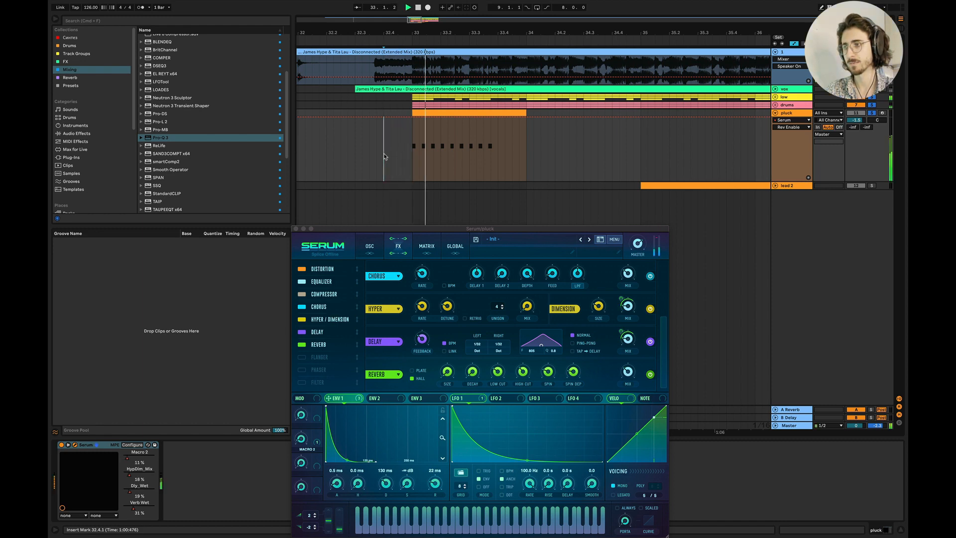
scroll(474, 179, down, 3)
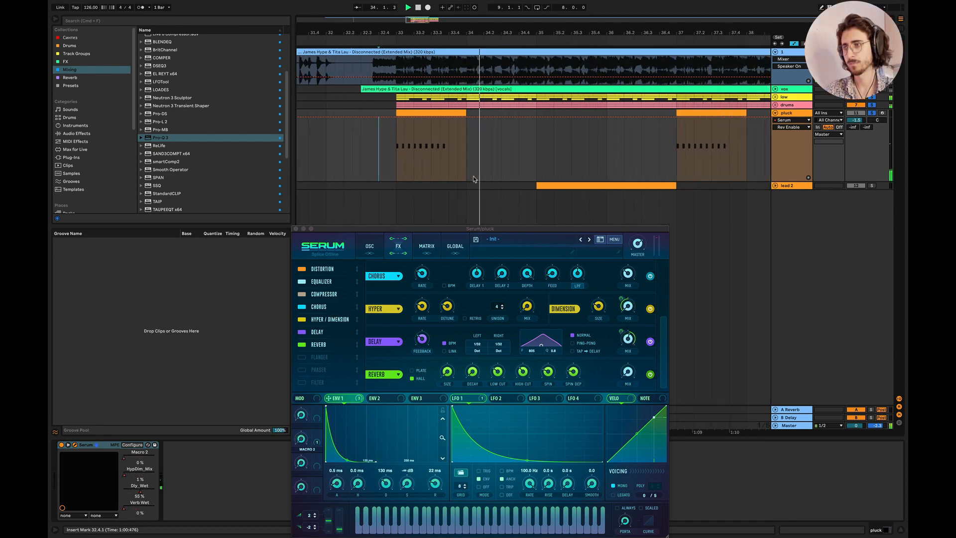
key(space)
key(space)
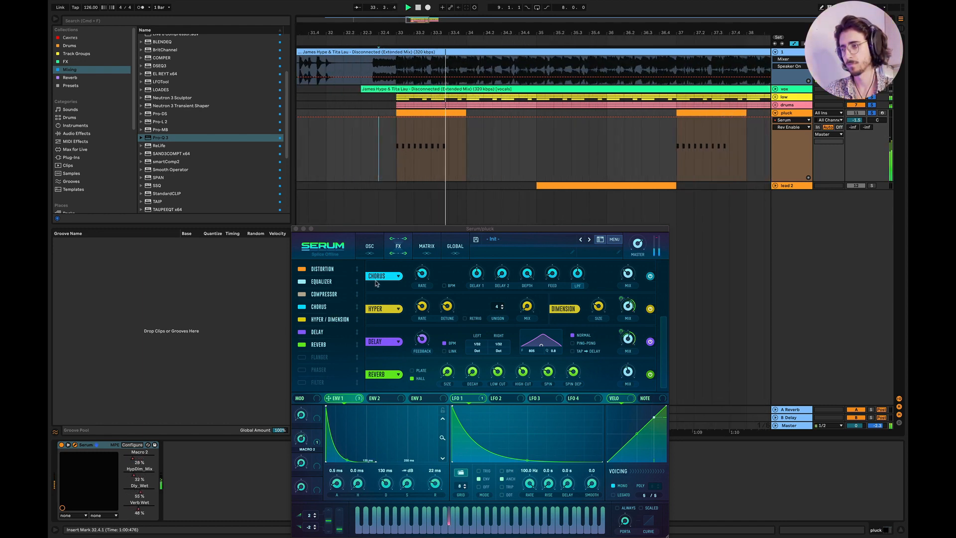
key(space)
Step: Examine the HypDim Mix automation curve on the pluck track alongside Serum's effects
click(372, 248)
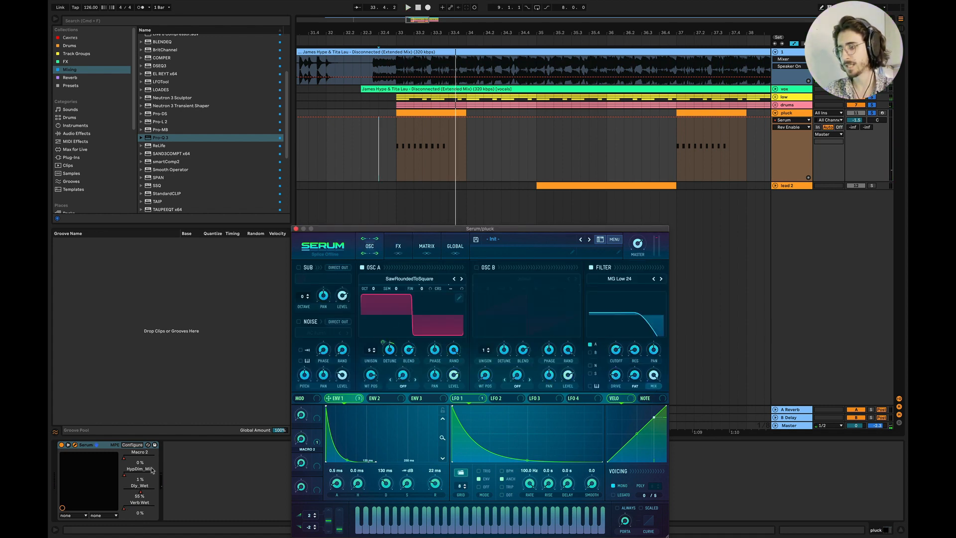
click(127, 479)
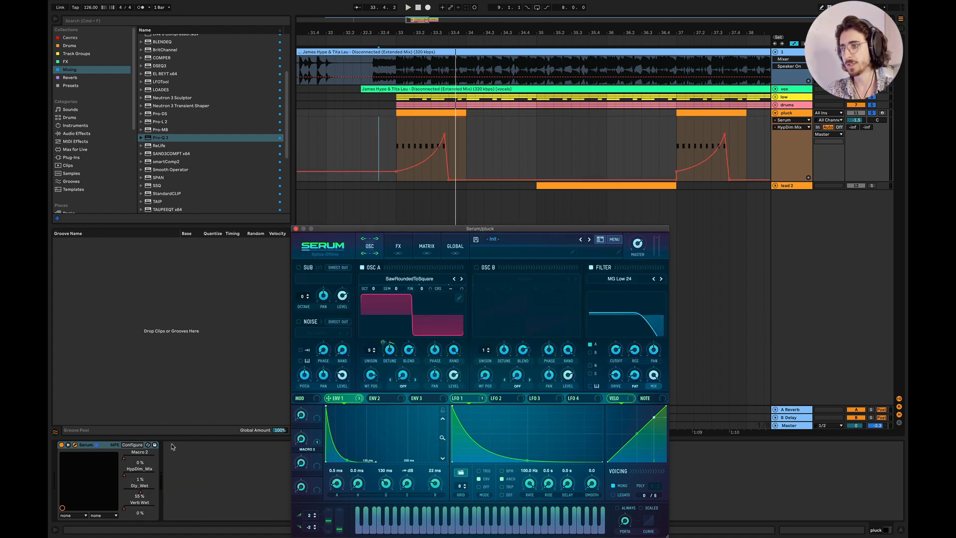
scroll(363, 209, up, 3)
click(397, 246)
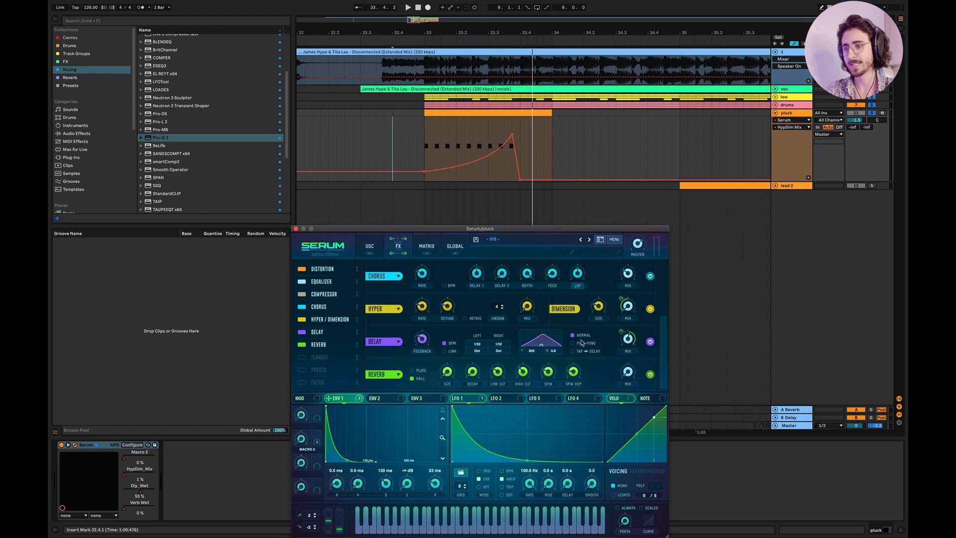
key(space)
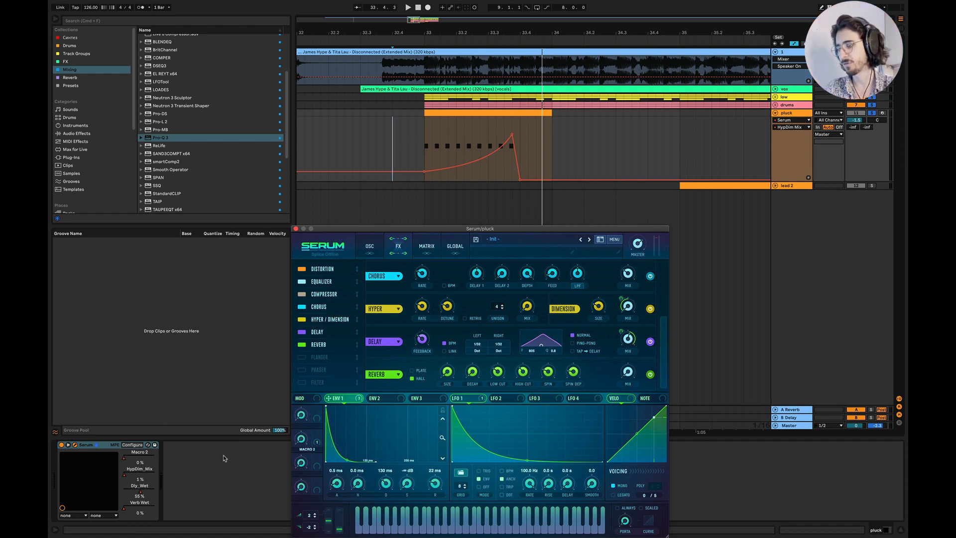
Step: Bring up the reverb's Verb Wet automation on the pluck track, re-enable it and audition the part
click(124, 513)
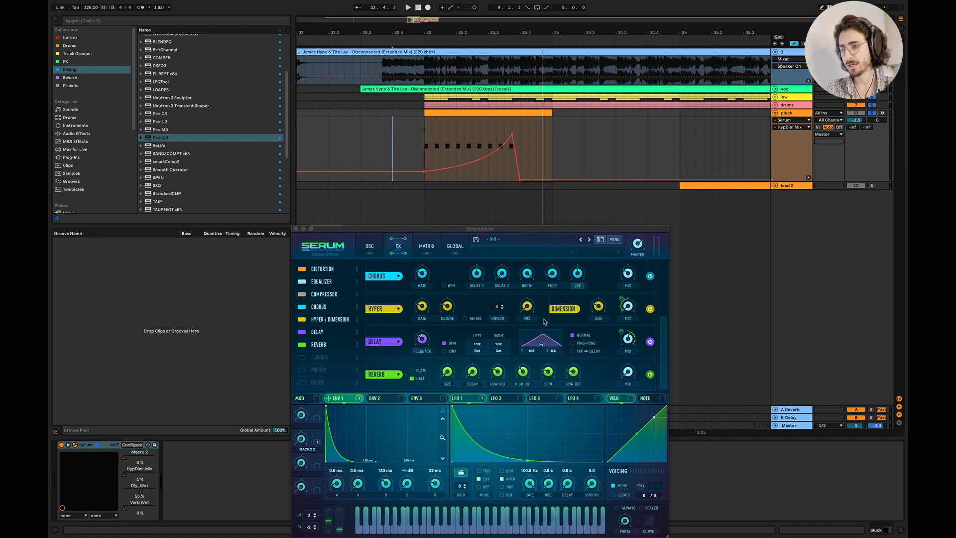
click(628, 370)
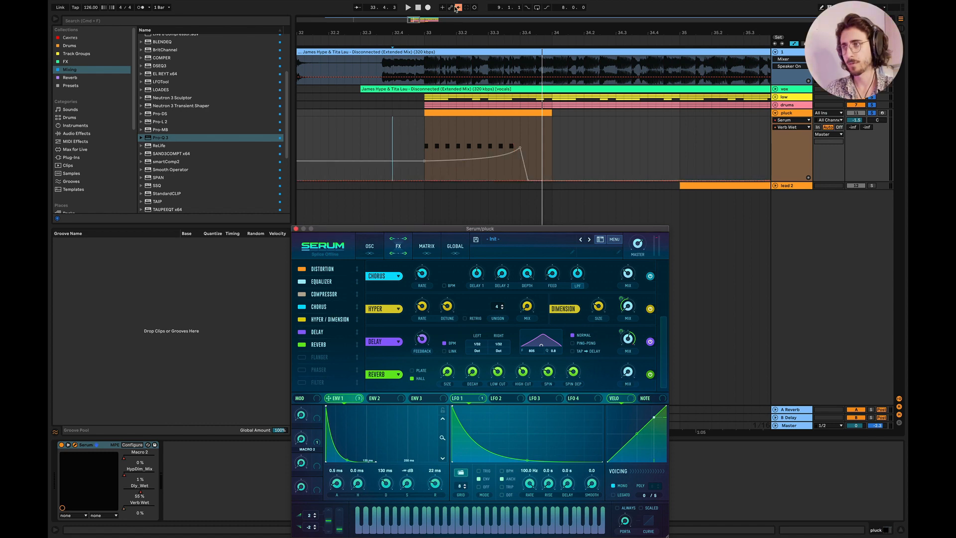
click(457, 9)
key(space)
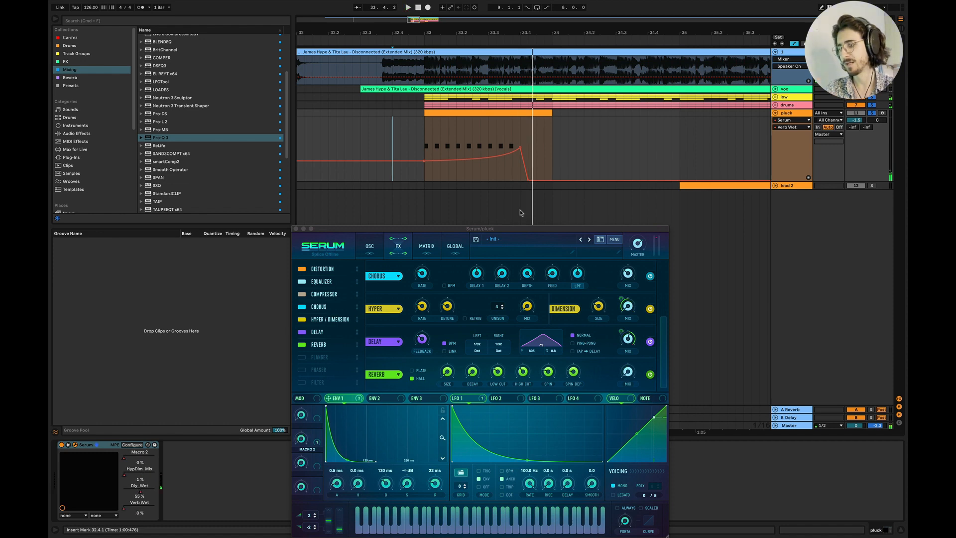
Step: Bring up the Macro 2 automation from Serum's oscillator view and re-enable it
click(369, 247)
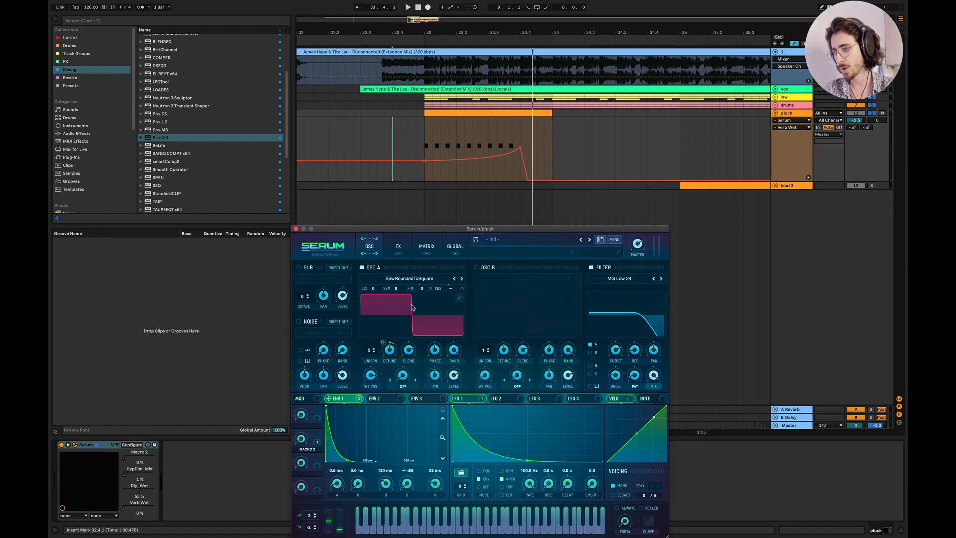
click(302, 439)
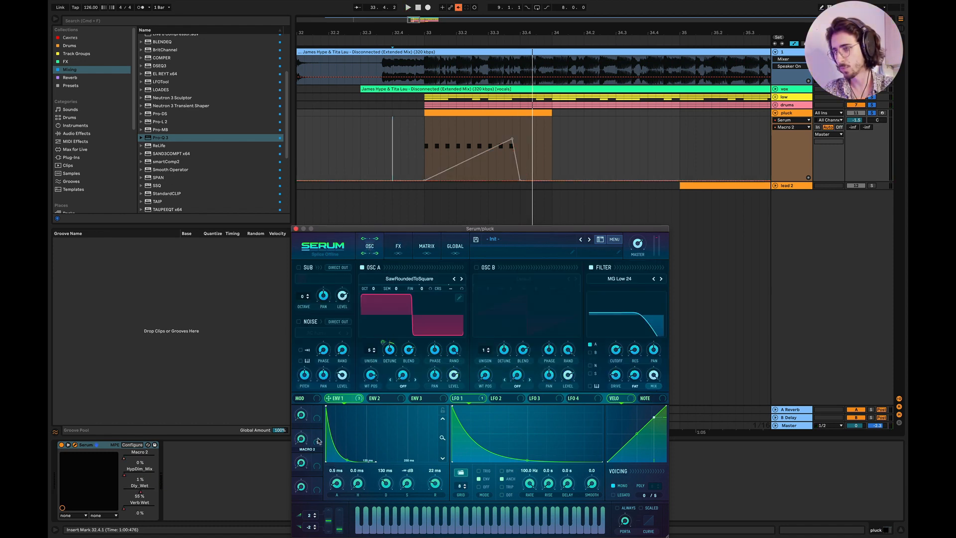
click(458, 7)
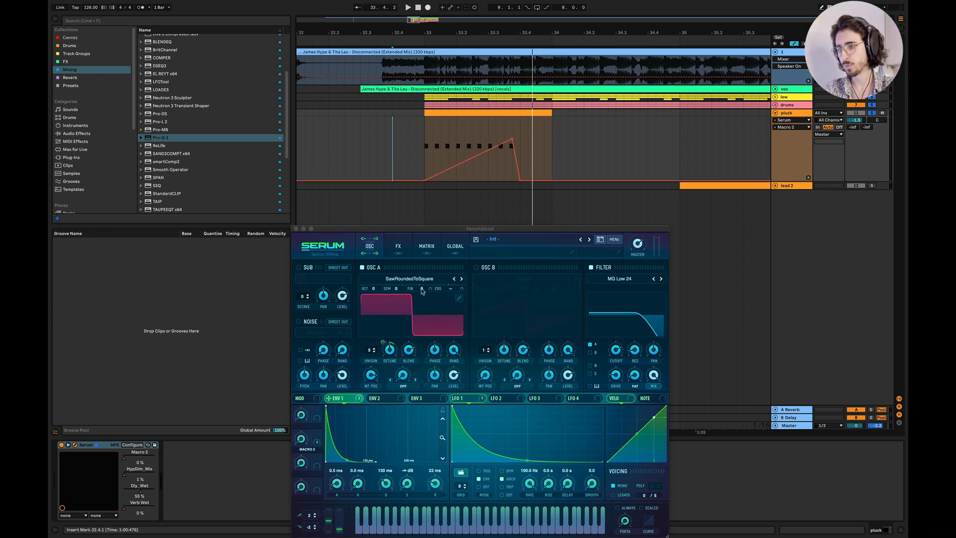
Step: Set oscillator A's fine tuning to -1 and audition the pluck from just before its clip
drag(422, 289, 382, 355)
mouse_move(315, 441)
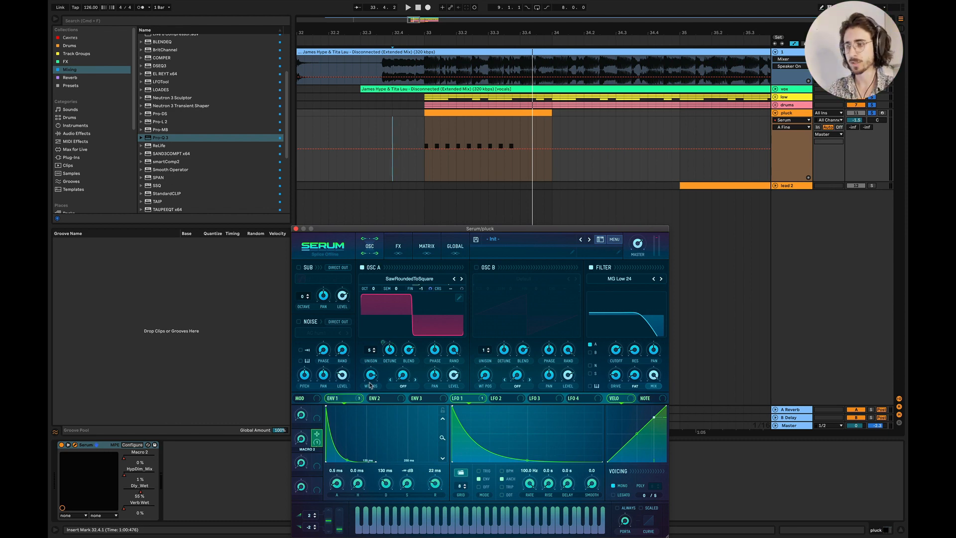
click(418, 177)
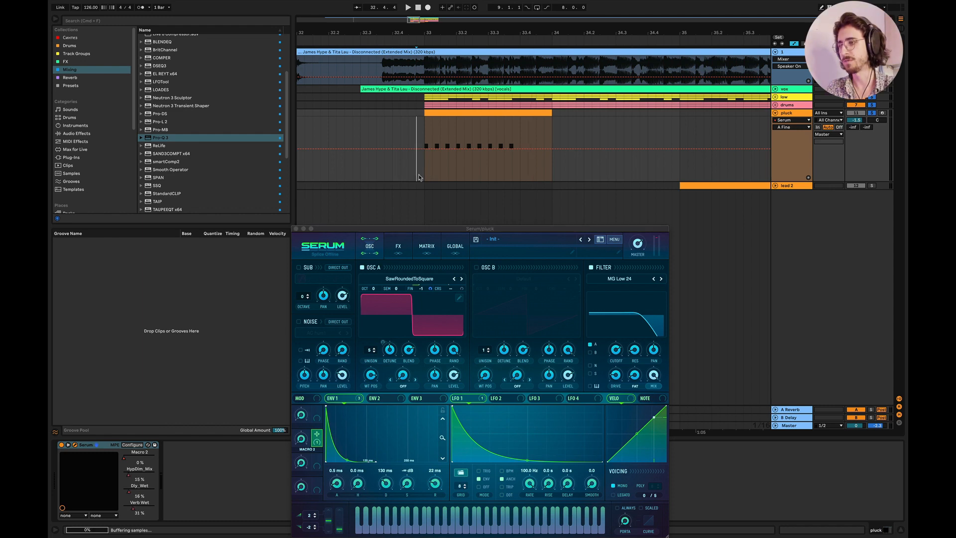
key(space)
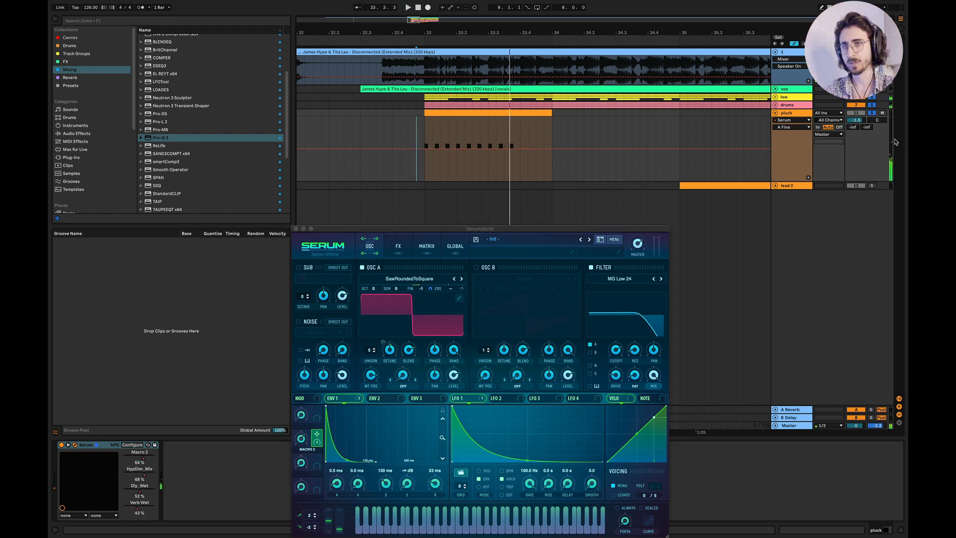
Step: Unsolo the drums and adjust Macro 2 by hand while the pluck plays from its clip start, restoring the macro's automation
click(869, 106)
click(425, 165)
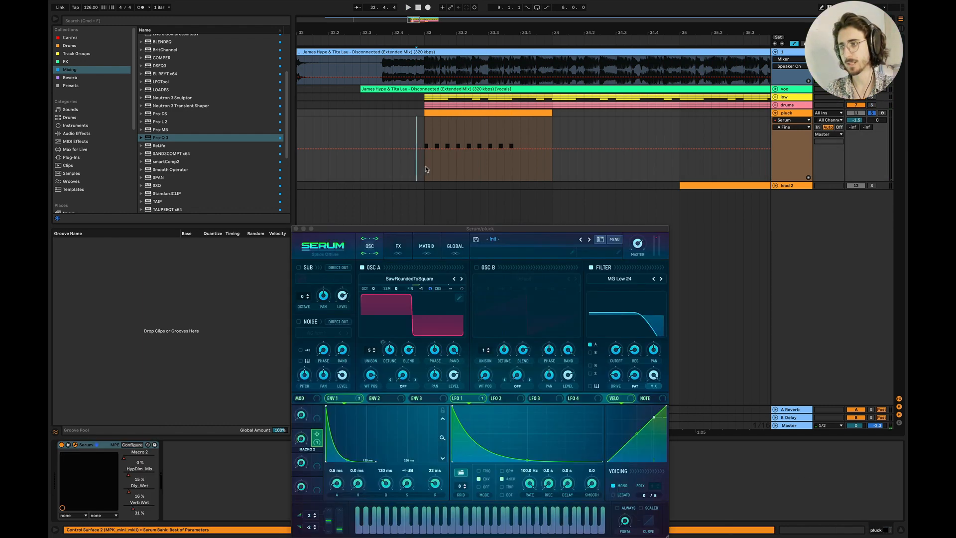
drag(300, 438, 306, 402)
key(space)
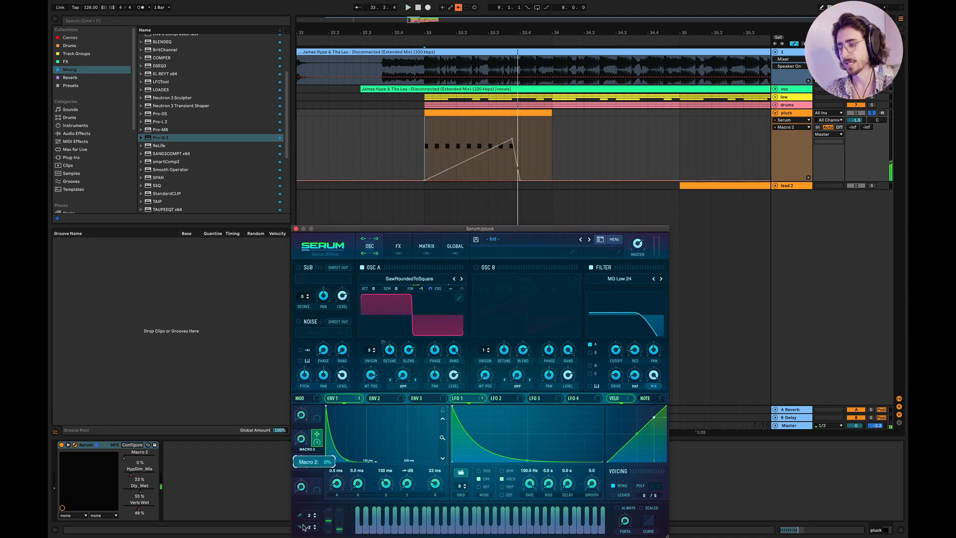
key(space)
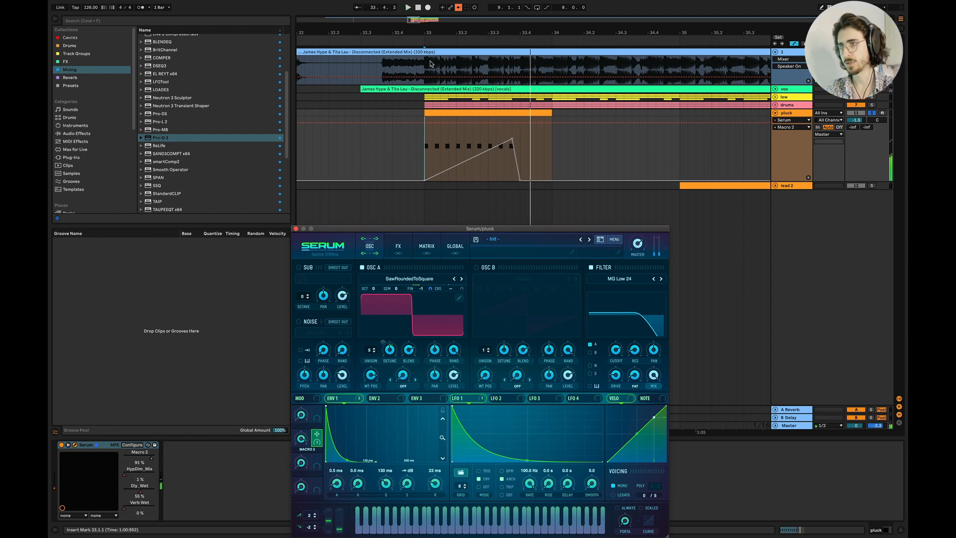
click(458, 8)
Step: Fold the pluck track, unfold and solo the lead 2 track, and play its clip from bar 35
scroll(468, 137, down, 5)
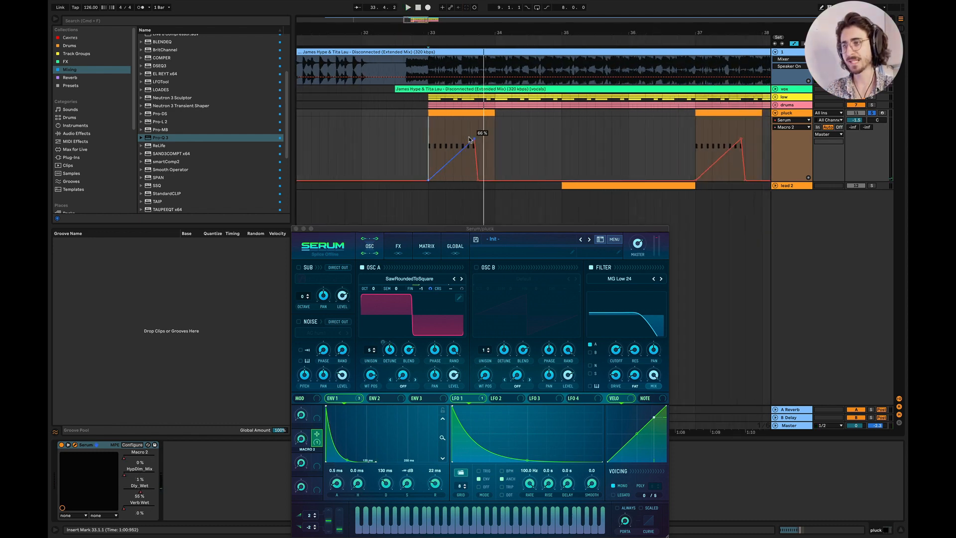
scroll(468, 137, right, 4)
scroll(468, 137, left, 2)
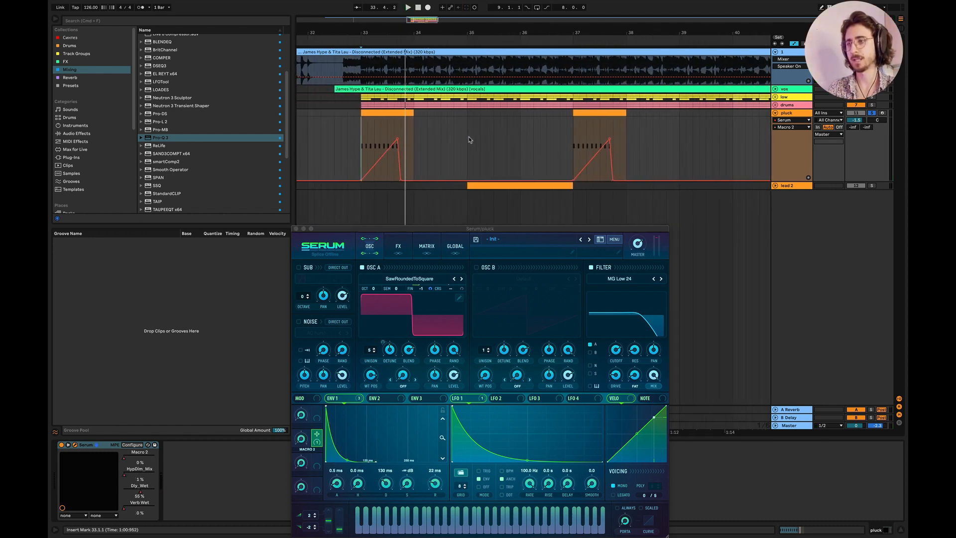
click(774, 113)
click(774, 121)
click(872, 121)
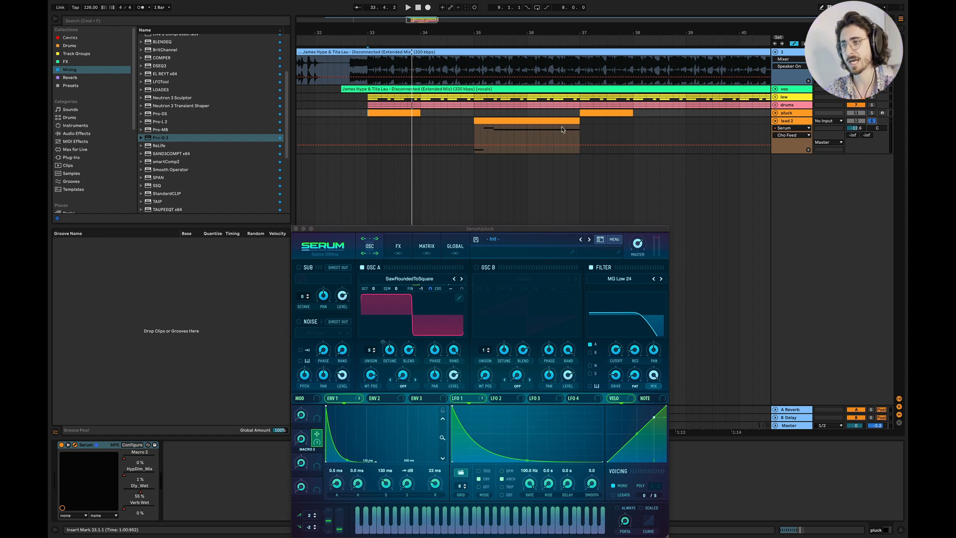
click(474, 139)
key(space)
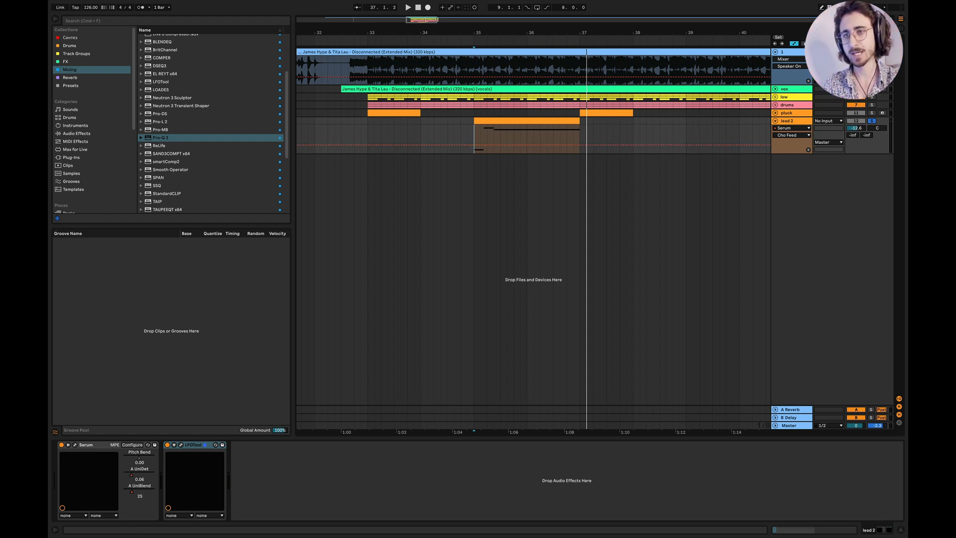
Step: Solo the low and drums tracks alongside lead 2 and play from just before the lead's clip
click(871, 101)
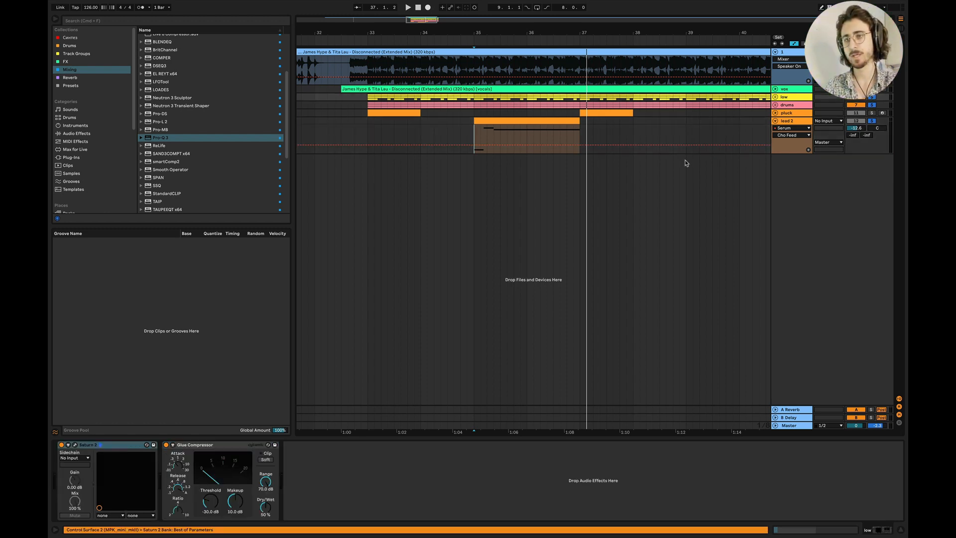
click(467, 140)
key(space)
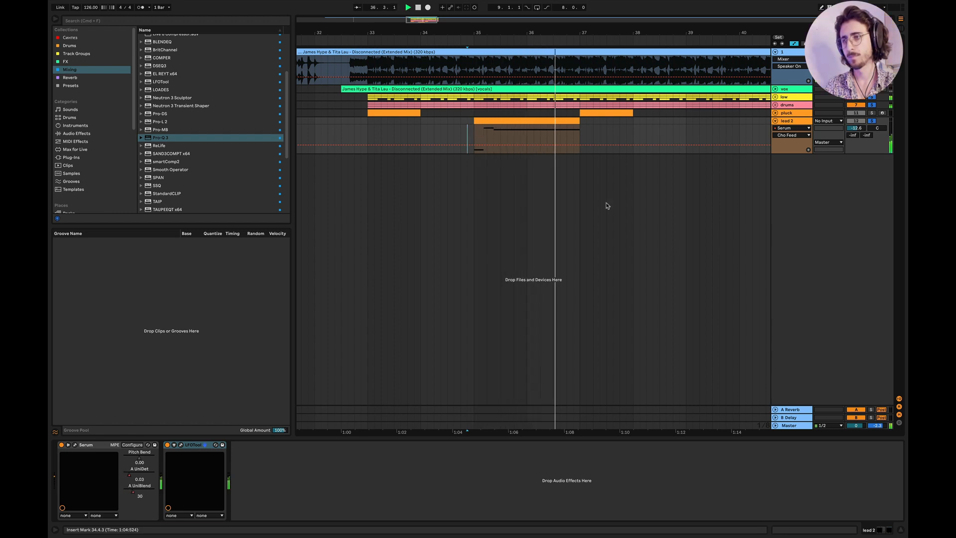
key(space)
scroll(588, 202, up, 5)
scroll(588, 201, left, 1)
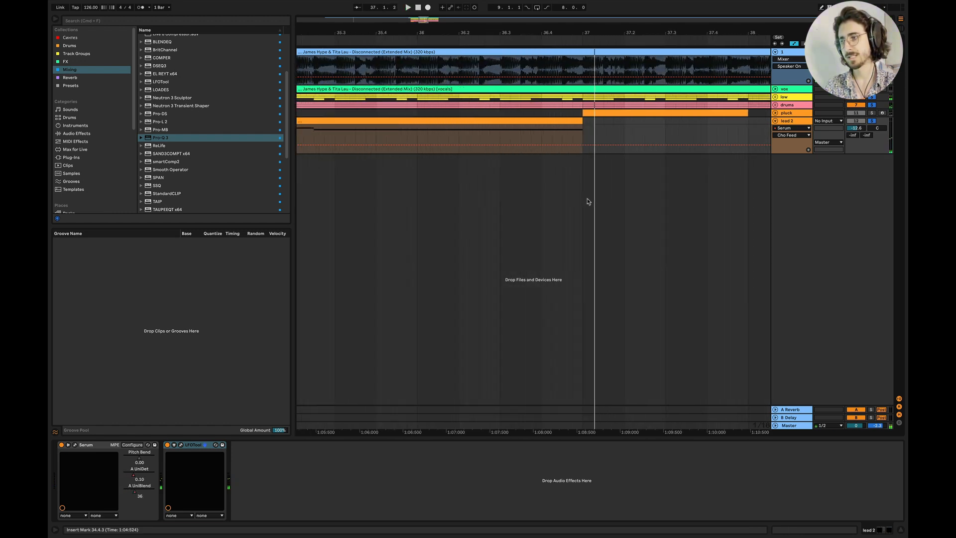
scroll(589, 202, down, 3)
scroll(586, 199, left, 2)
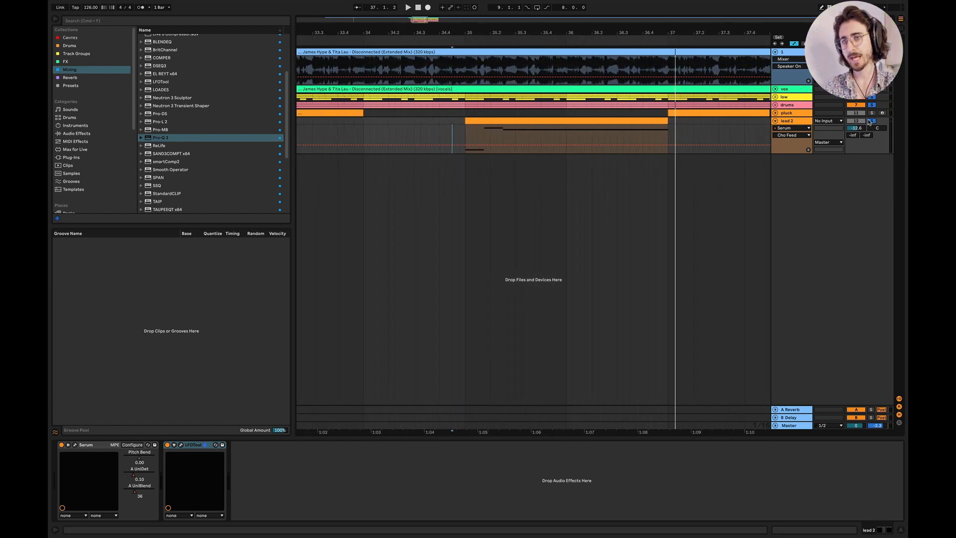
Step: Open Serum on the lead 2 track and turn off its distortion, equalizer, chorus, hyper/dimension and reverb effects
click(785, 123)
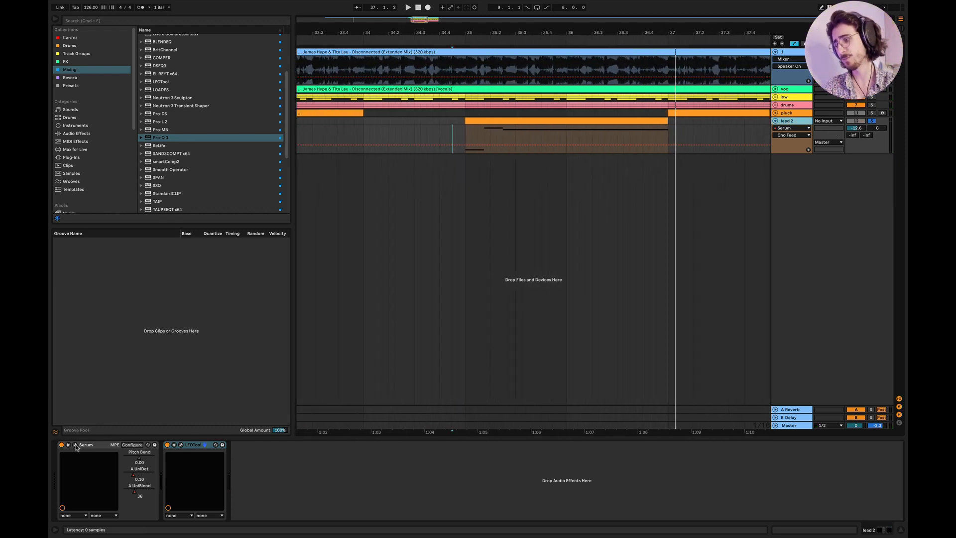
click(74, 445)
click(433, 196)
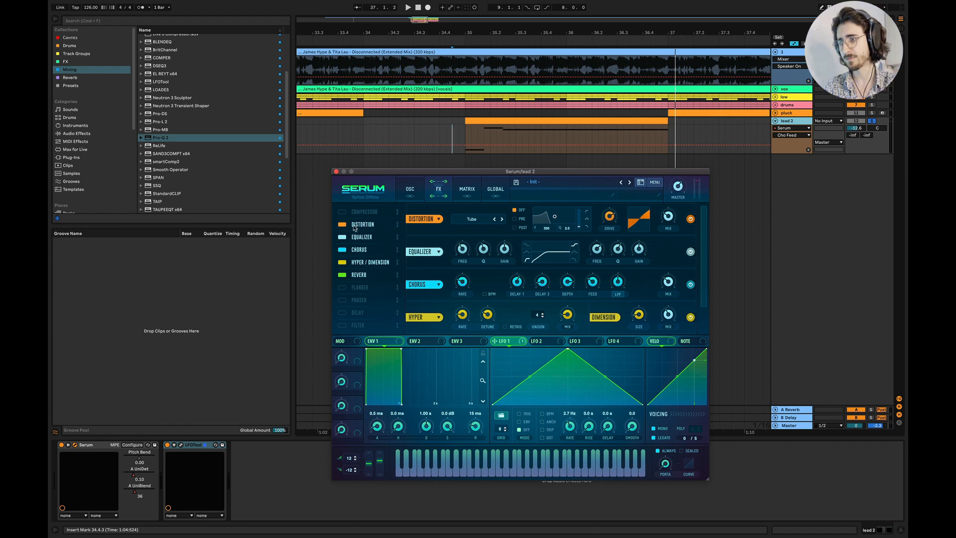
click(343, 225)
click(343, 237)
click(344, 250)
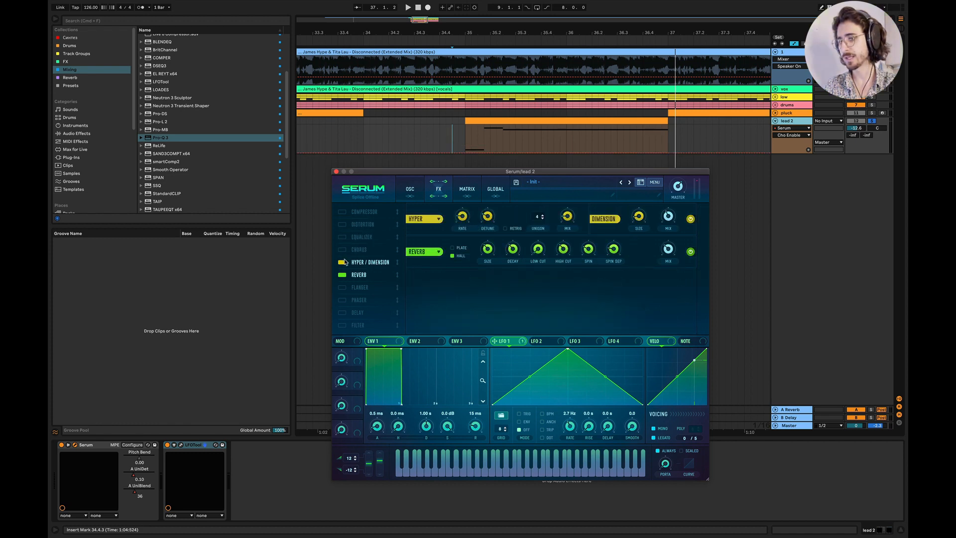
click(342, 262)
click(342, 275)
Step: Examine oscillator A's wavetable choice and unison voice count in Serum's oscillator view
click(416, 192)
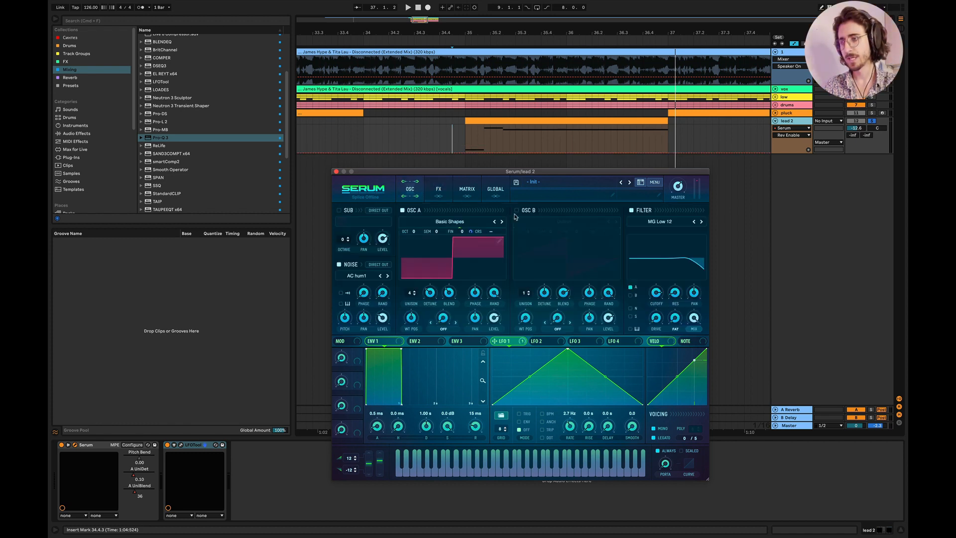
click(459, 225)
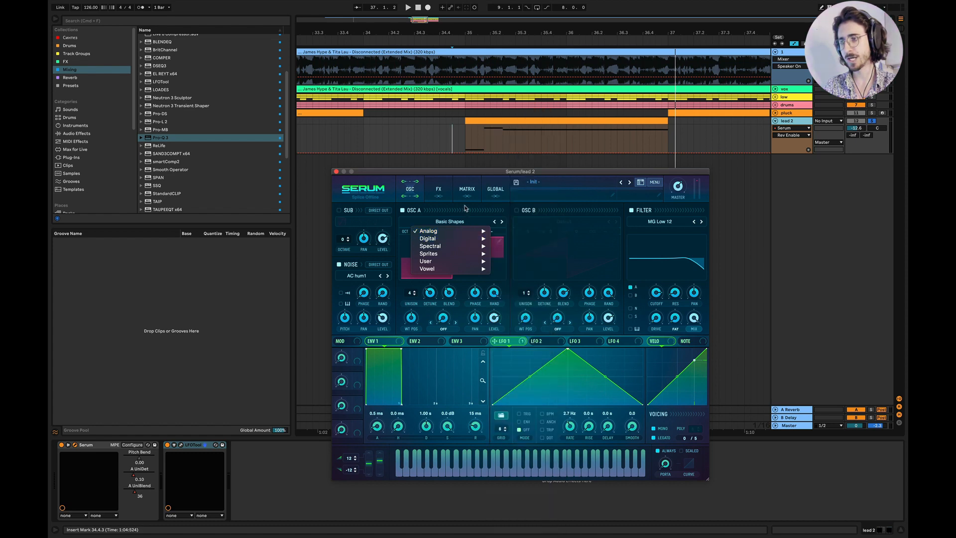
click(465, 213)
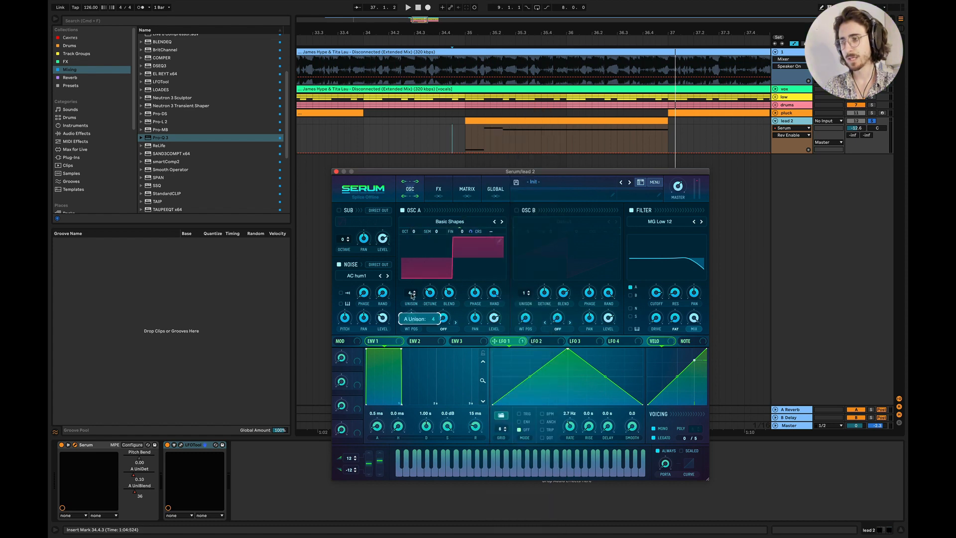
drag(411, 293, 411, 293)
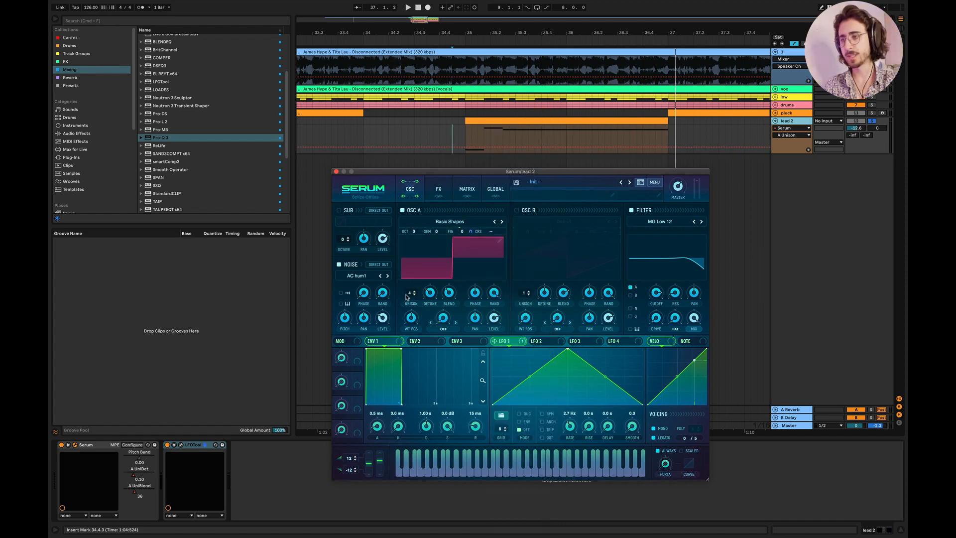
Step: Enlarge the lead 2 track and bring up oscillator A's unison detune and blend automation, re-enabling any overridden automation
click(429, 292)
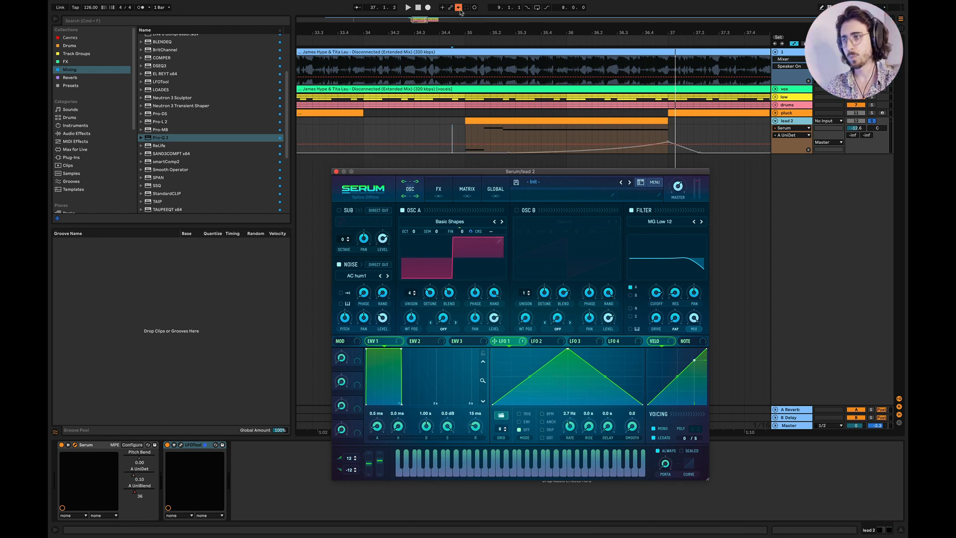
drag(564, 173, 625, 202)
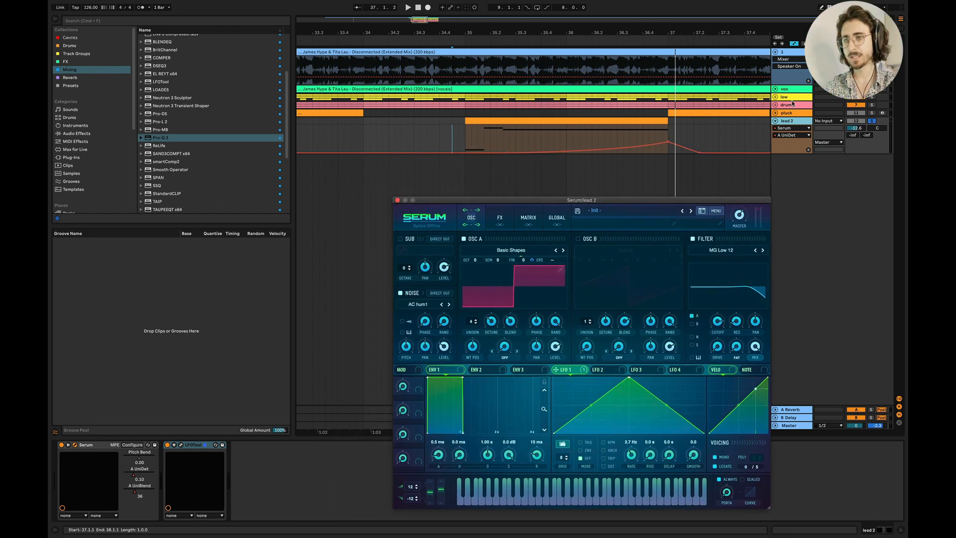
drag(797, 153, 797, 197)
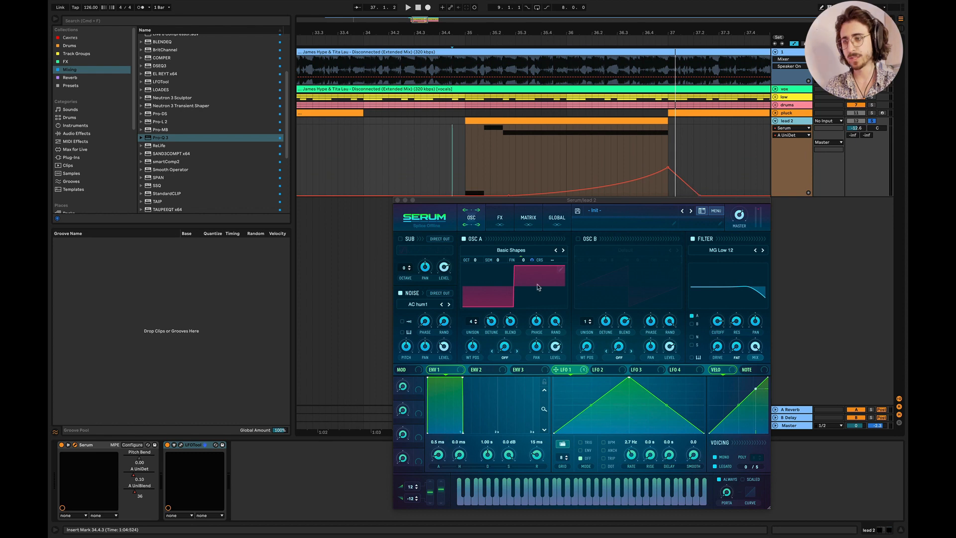
click(489, 323)
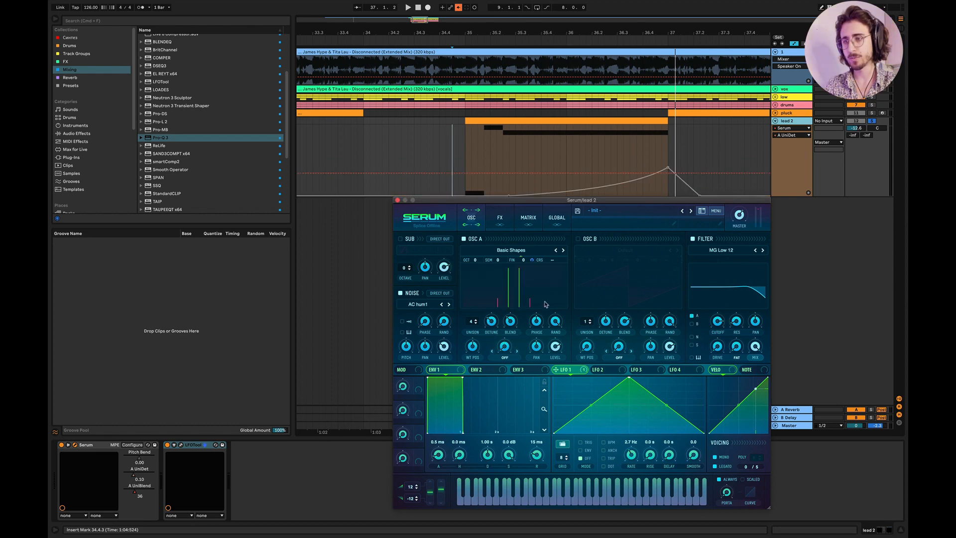
click(458, 8)
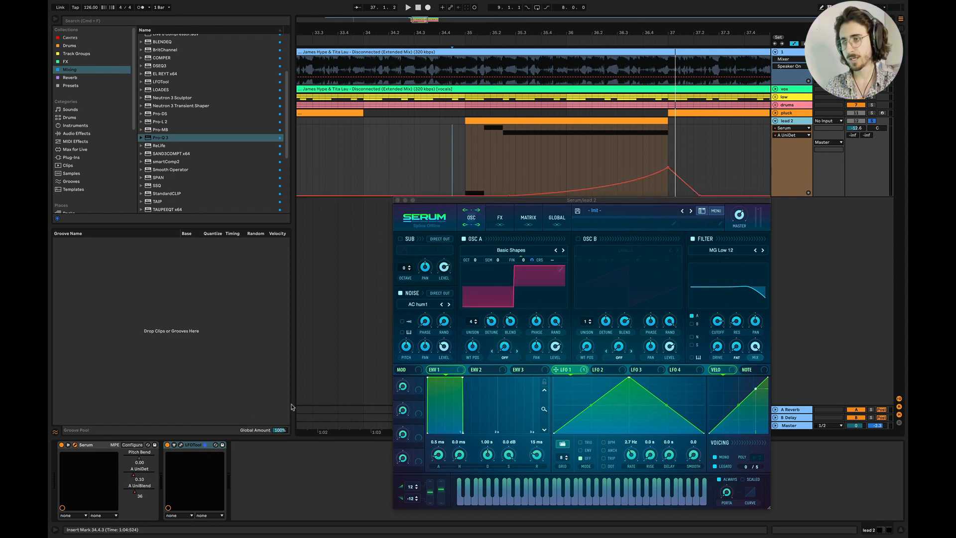
click(140, 493)
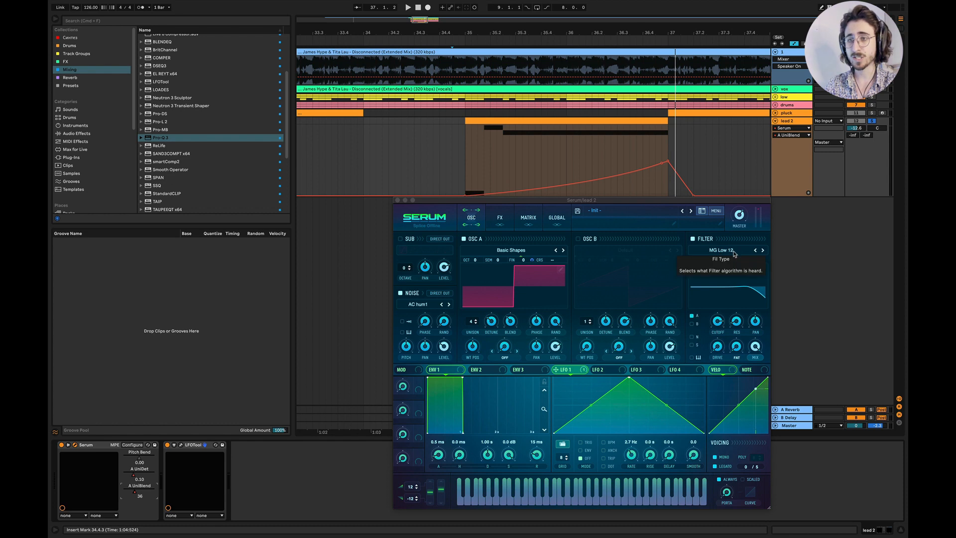
Step: Inspect the MG Low 12 filter's cutoff and envelope 1 in Serum
click(715, 325)
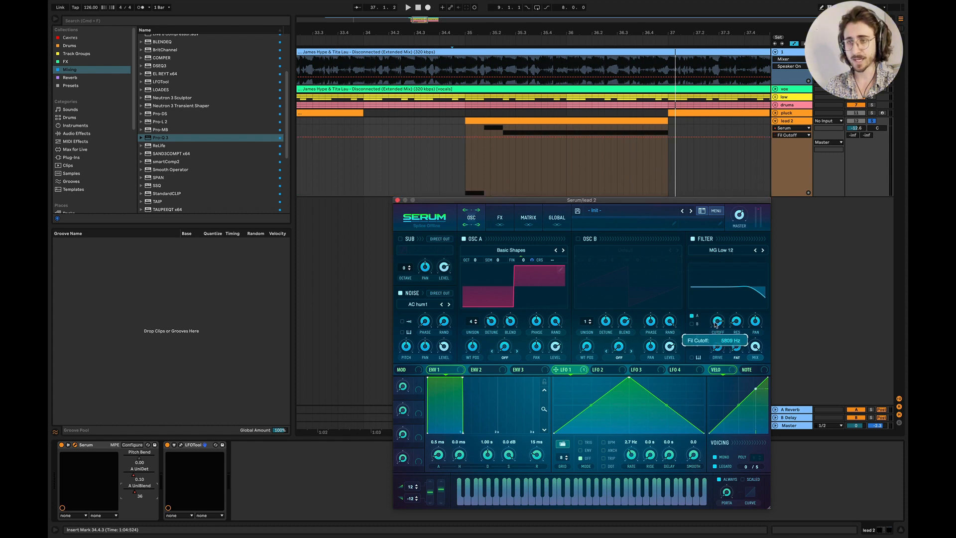
drag(715, 325, 718, 322)
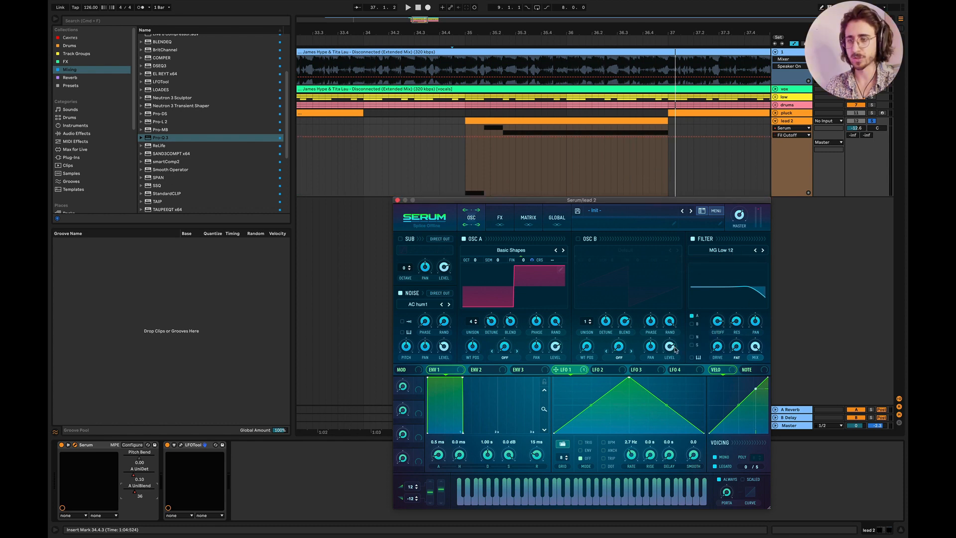
click(444, 372)
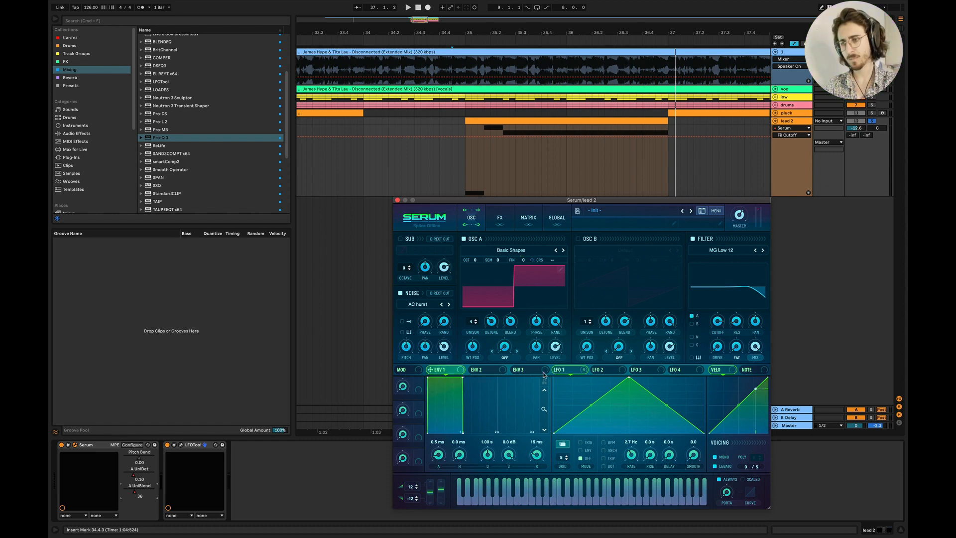
Step: Unsolo the low and drums tracks and play lead 2 alone from its clip start at bar 35
click(474, 158)
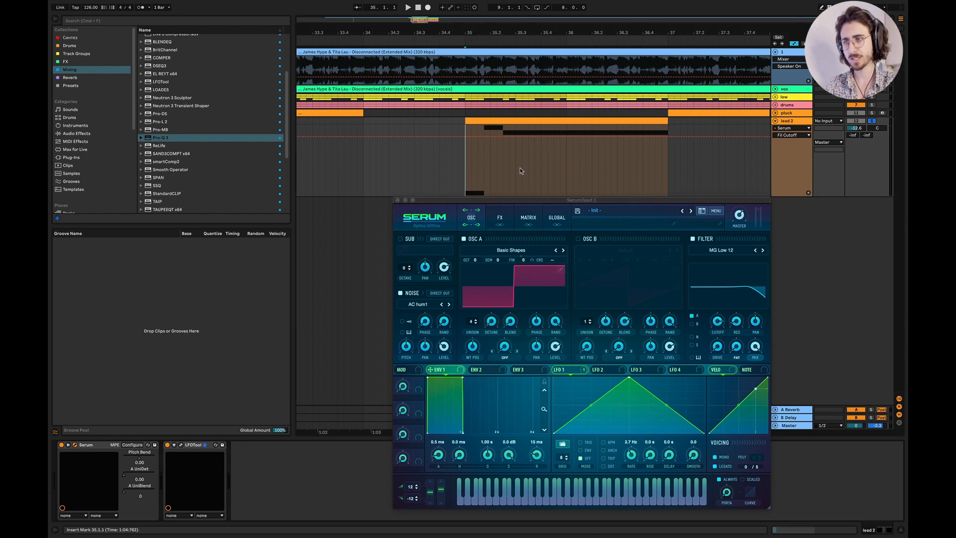
click(871, 121)
key(space)
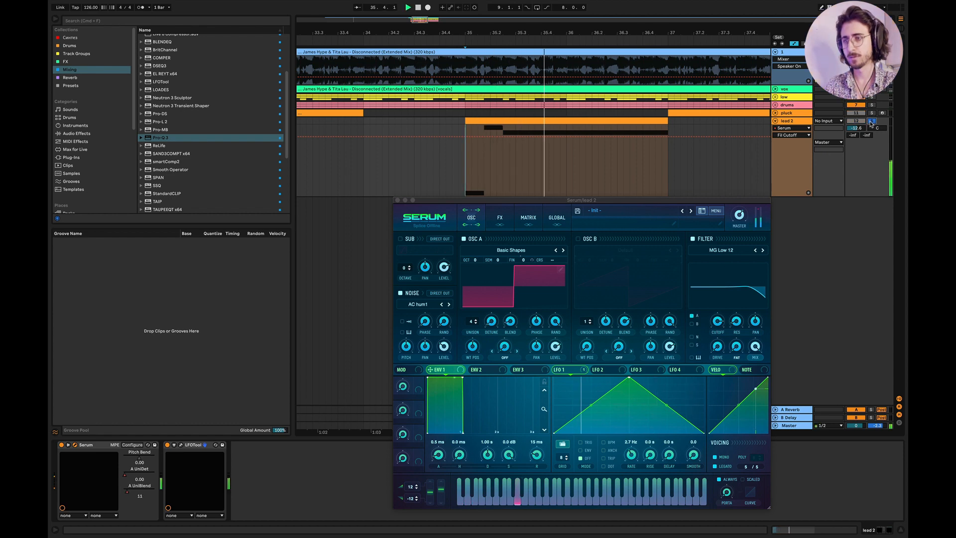
Step: Turn on Serum's distortion and equalizer effects, leaving the compressor off, and audition the lead from bar 35
click(493, 225)
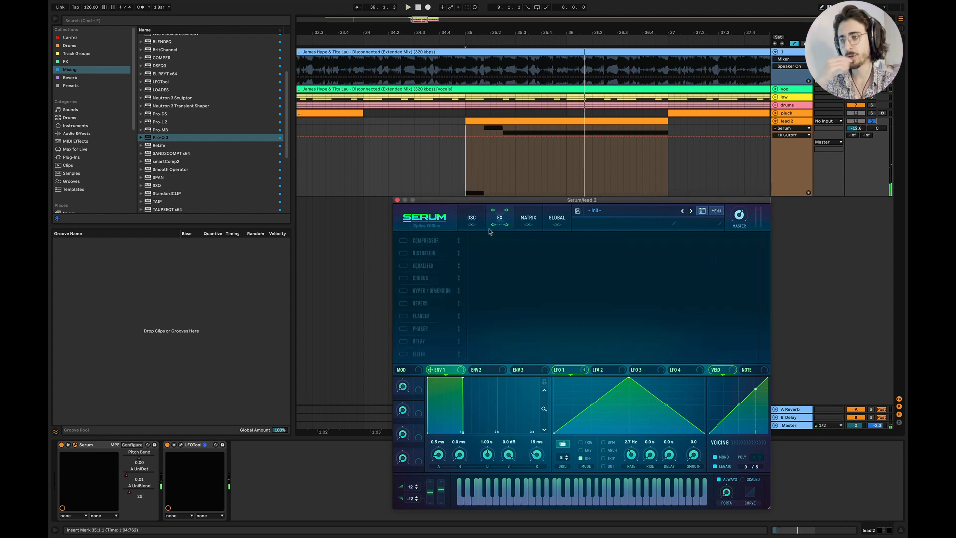
click(404, 240)
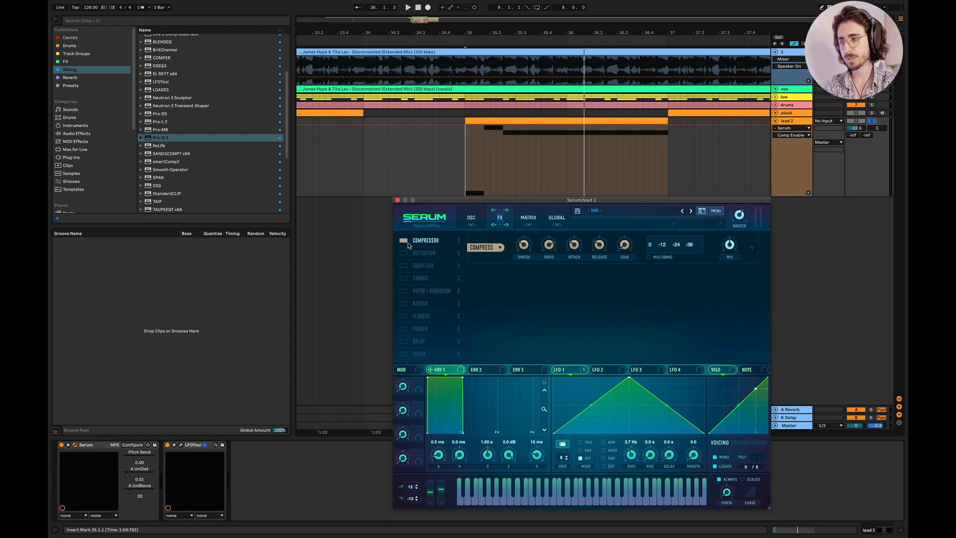
click(403, 240)
click(403, 253)
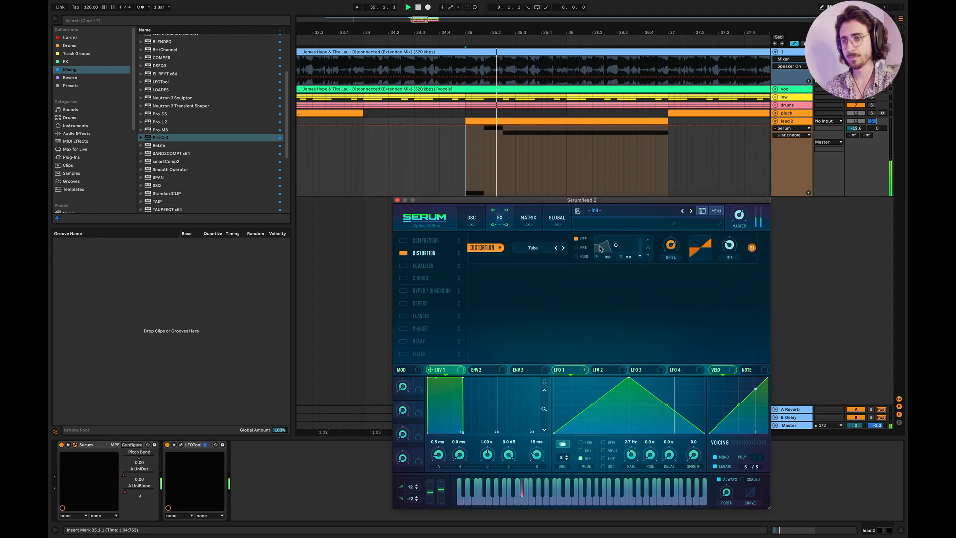
click(403, 265)
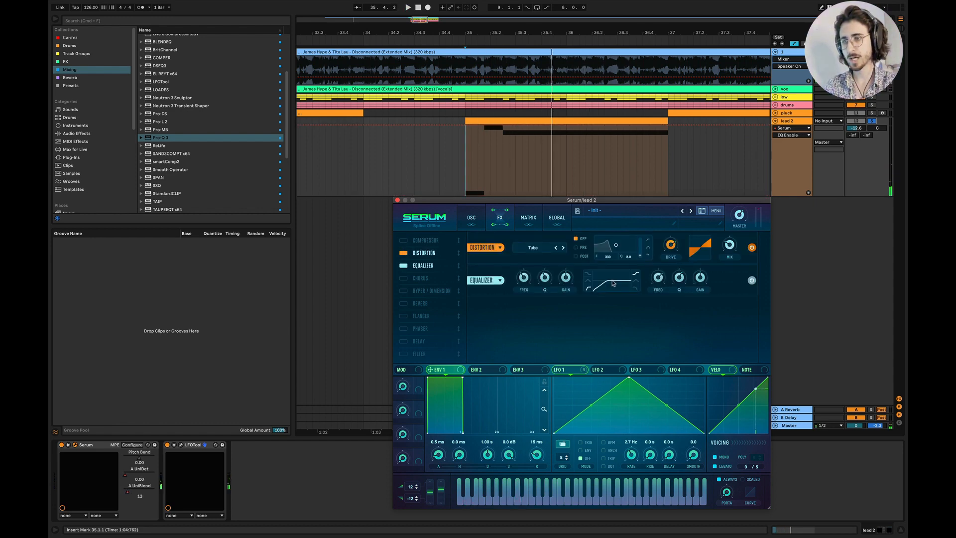
key(space)
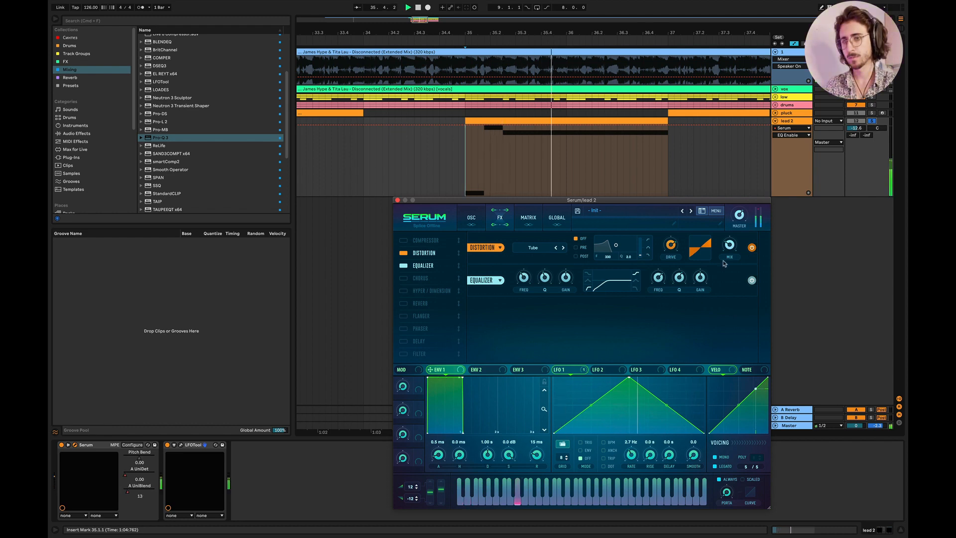
Step: Turn on Serum's chorus and hyper/dimension effects, auditioning the lead from its clip start after each one
click(403, 278)
key(space)
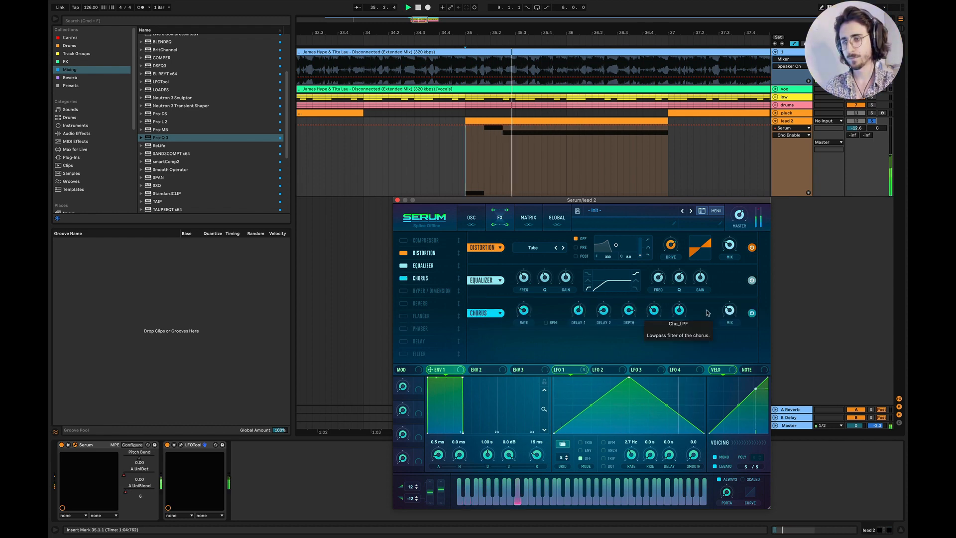
key(space)
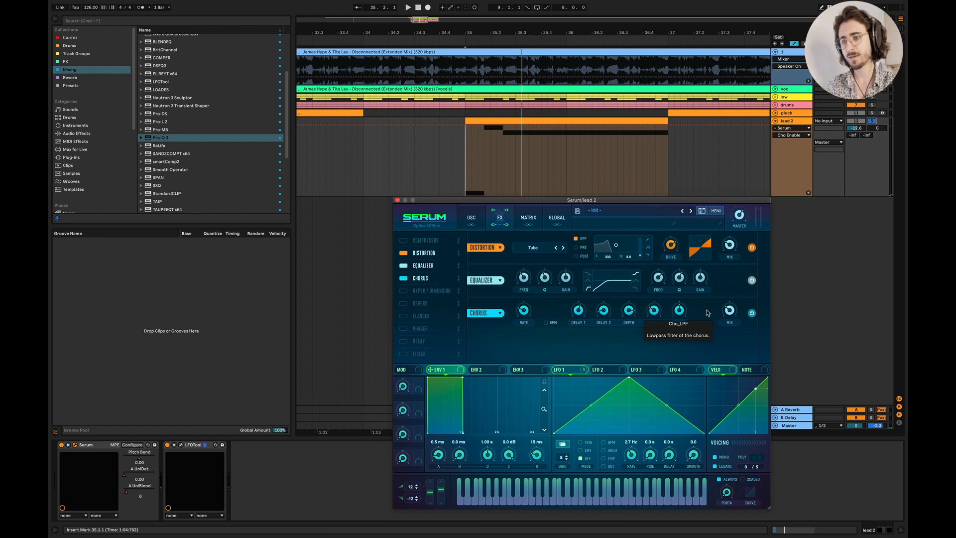
key(space)
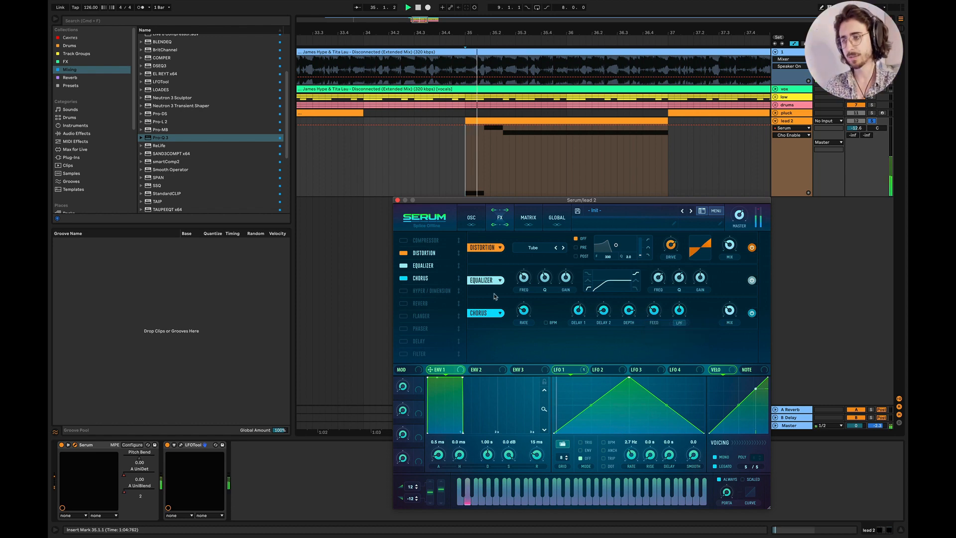
click(403, 291)
key(space)
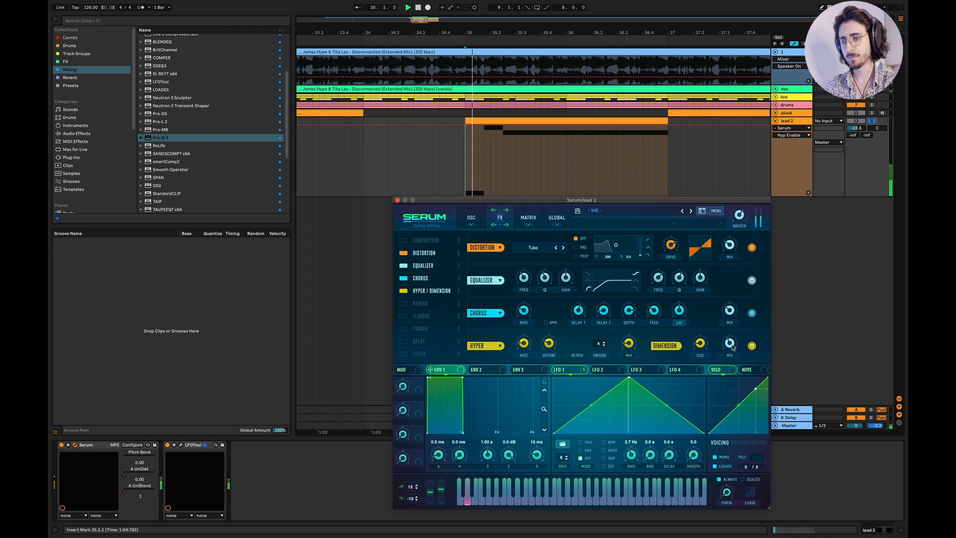
key(space)
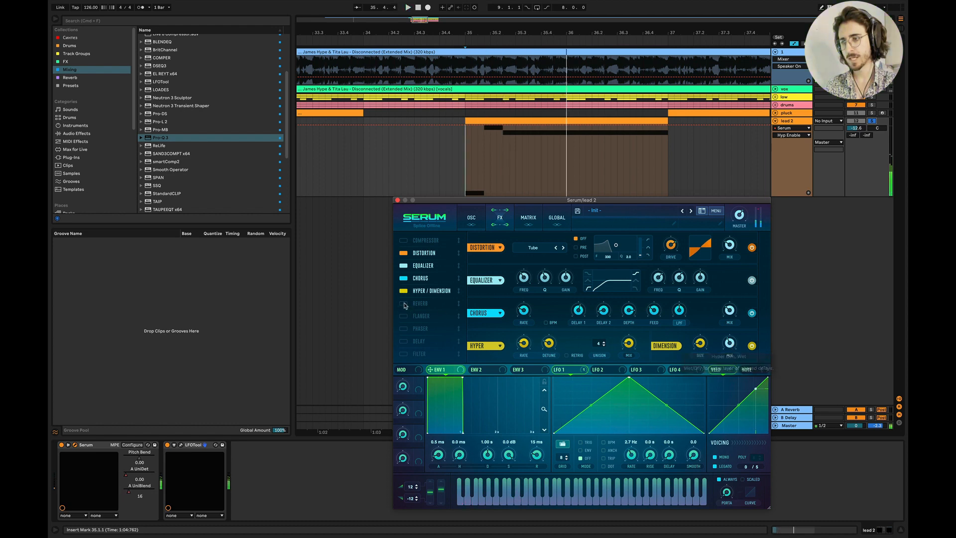
Step: Turn on Serum's reverb, audition the lead with it, and return to the oscillator view
click(403, 303)
key(space)
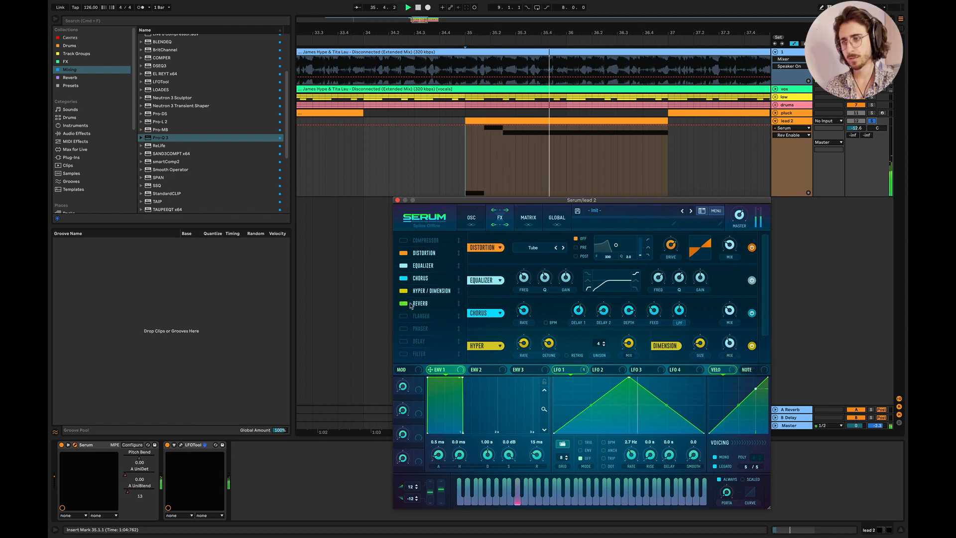
drag(765, 322, 767, 357)
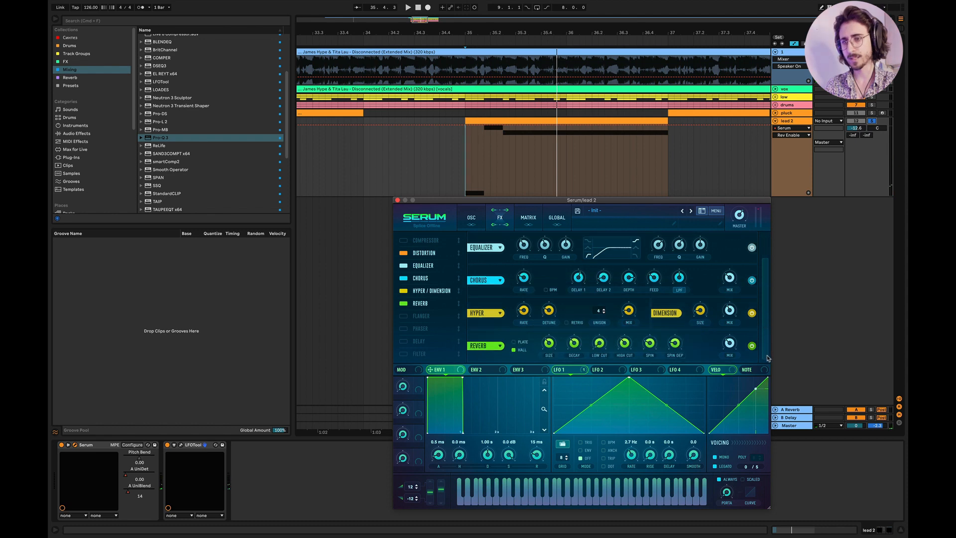
click(466, 220)
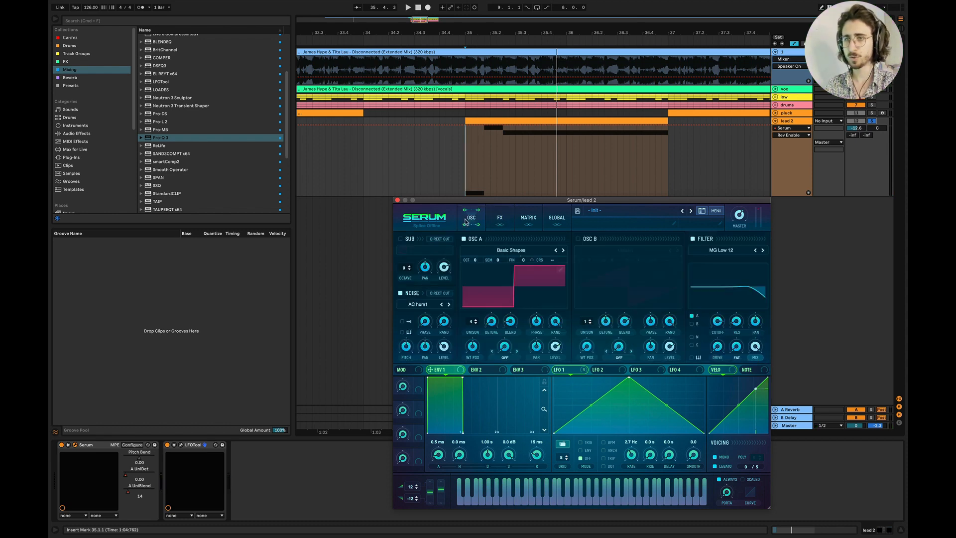
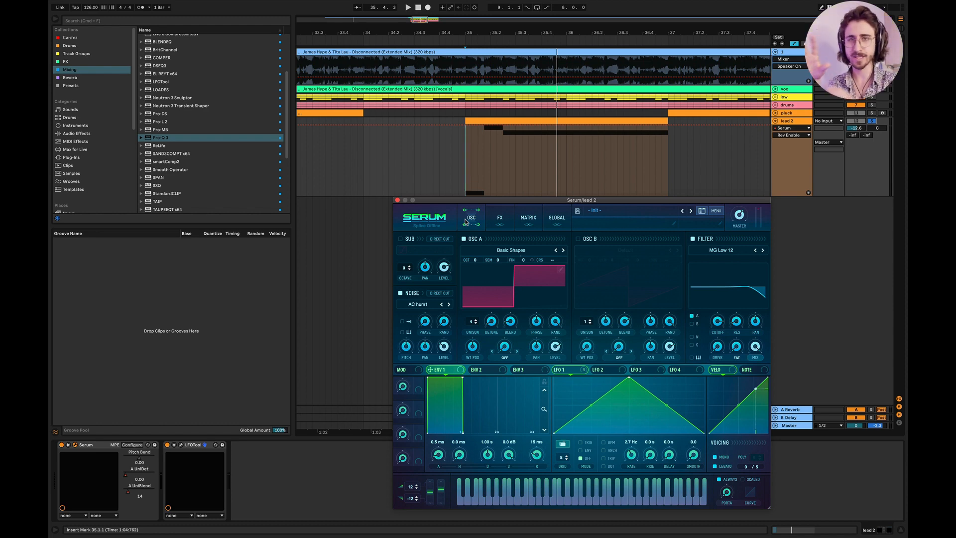
Step: Close Serum's window, collapse the lead 2 track and bring the whole remake section into view
click(397, 200)
scroll(509, 176, down, 6)
click(775, 121)
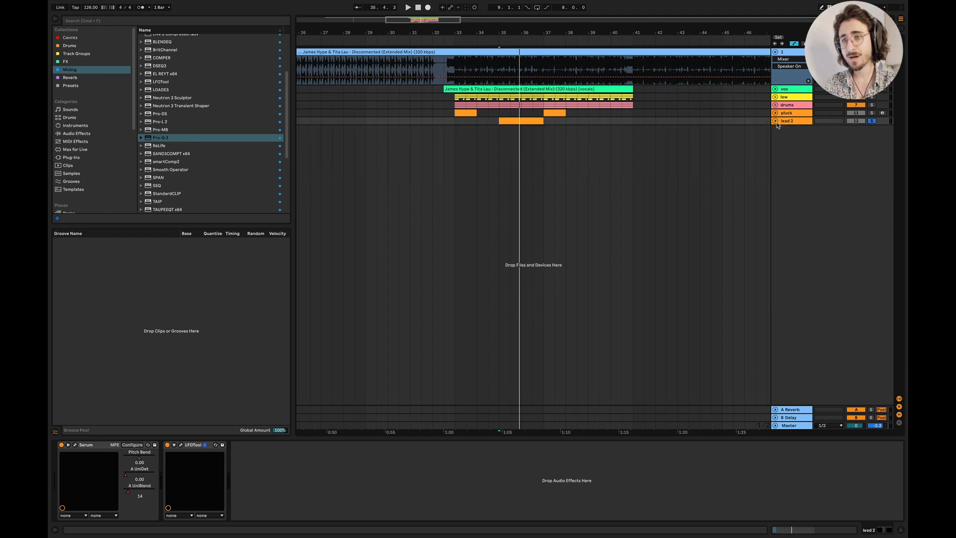
scroll(475, 141, up, 3)
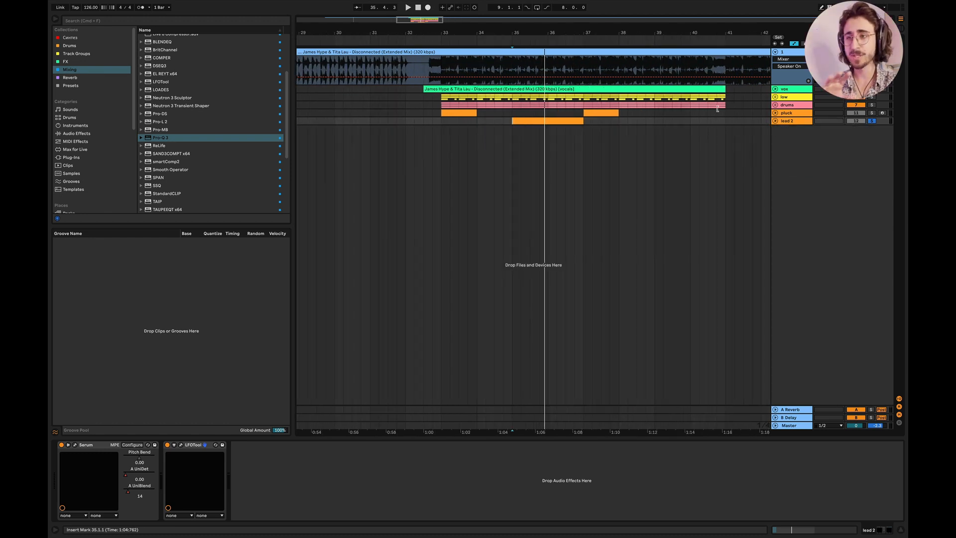
Step: Bypass all five effects on the drums group and play it soloed with the low group from bar 33
click(800, 105)
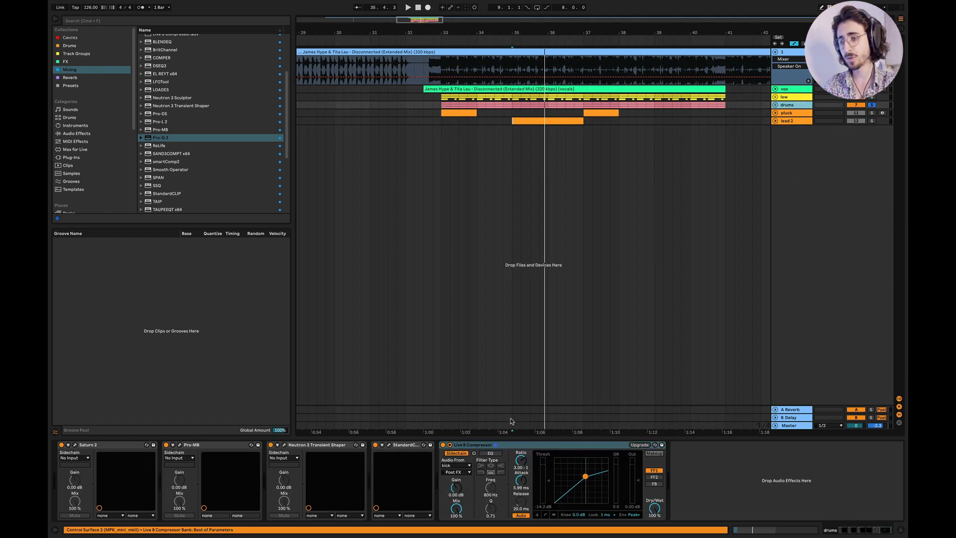
click(508, 447)
key(ctrl+a)
key(0)
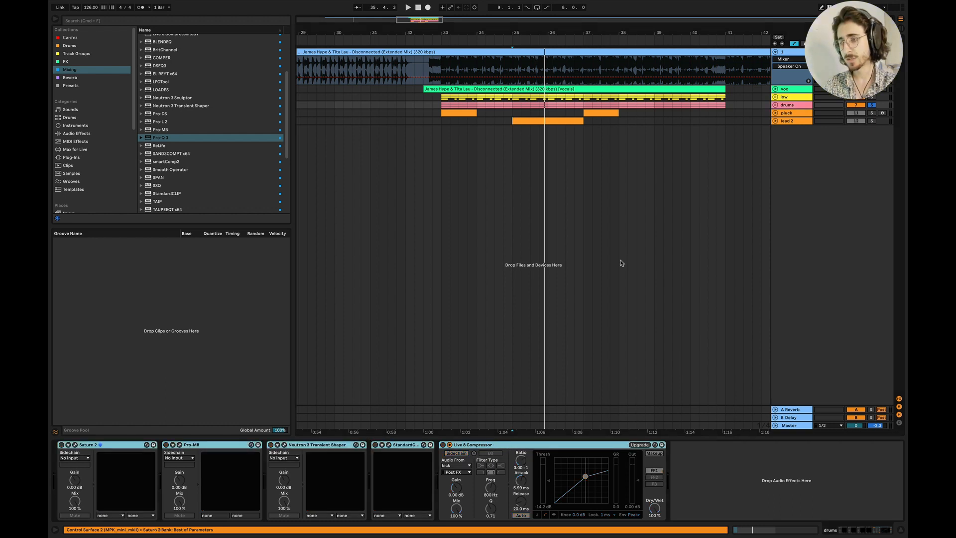
click(872, 105)
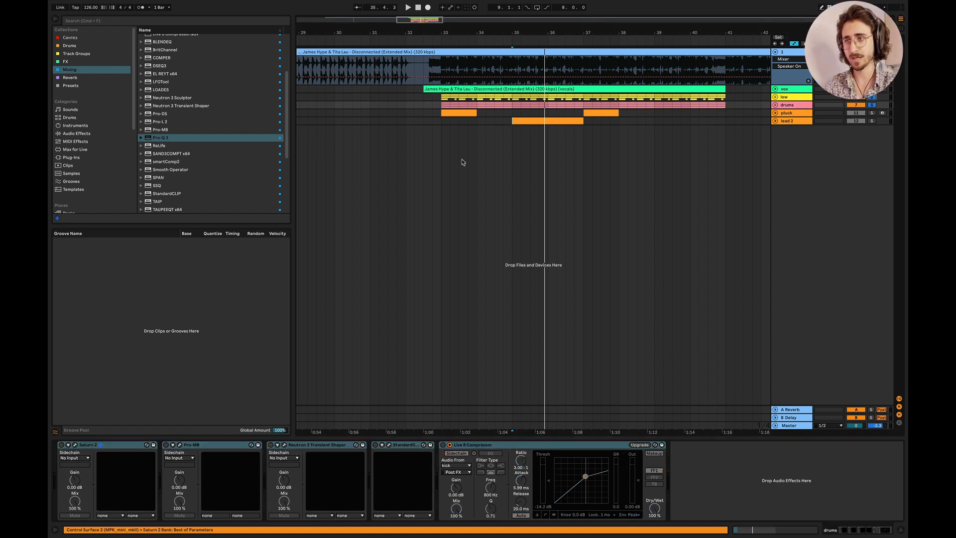
click(441, 115)
key(space)
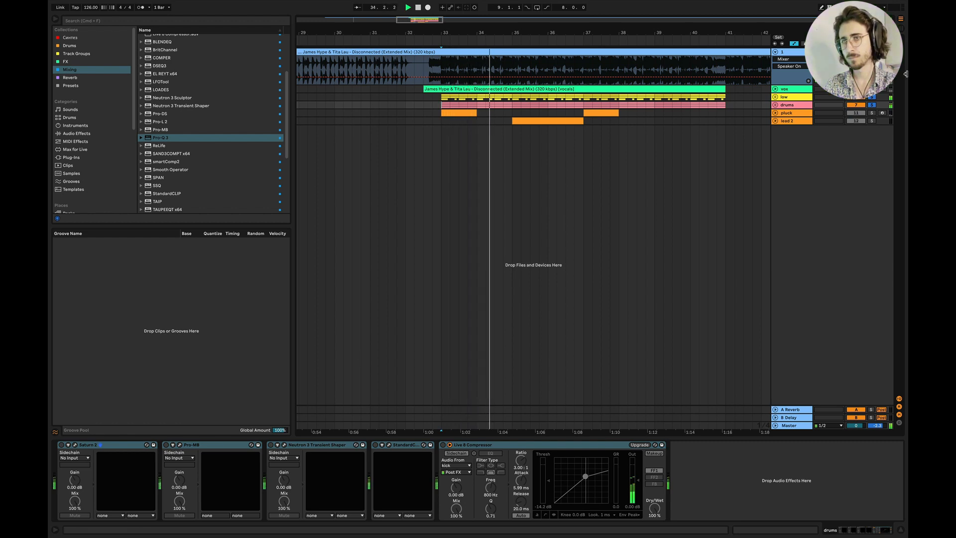
Step: Turn all the drums group's effects back on and audition the processed drums from bar 33
click(443, 449)
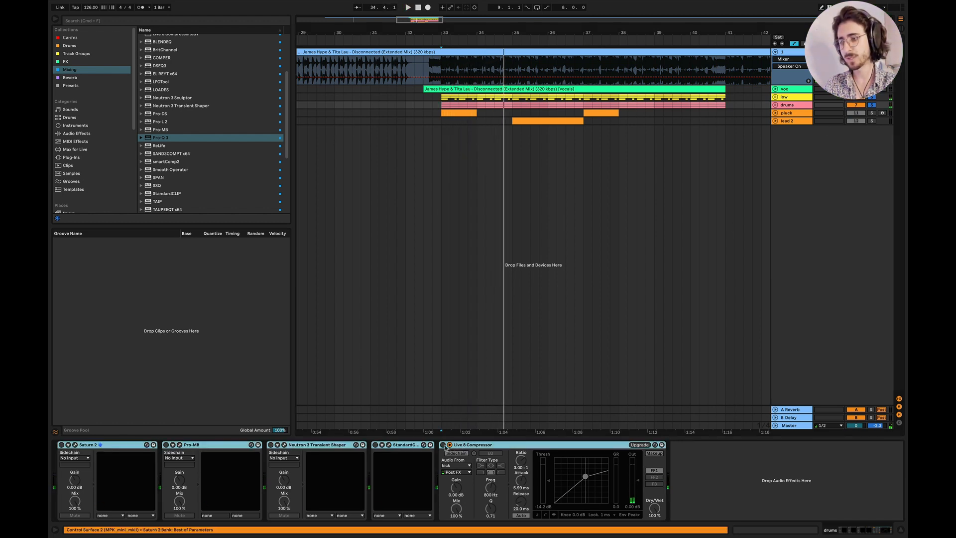
key(space)
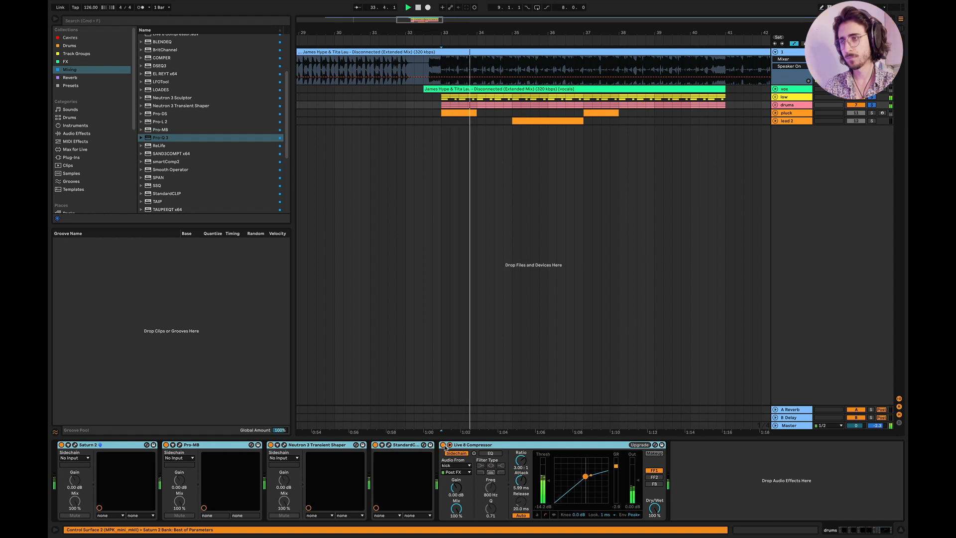
key(space)
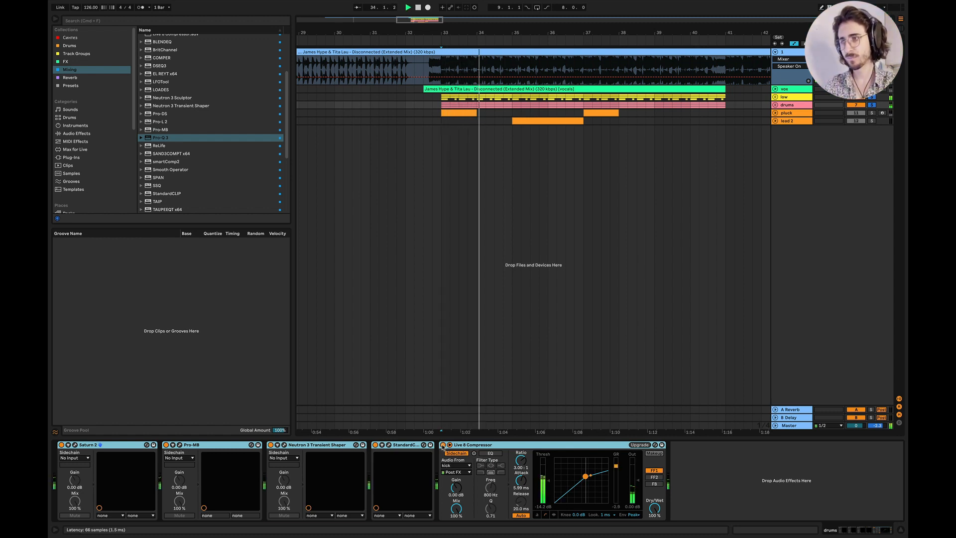
key(space)
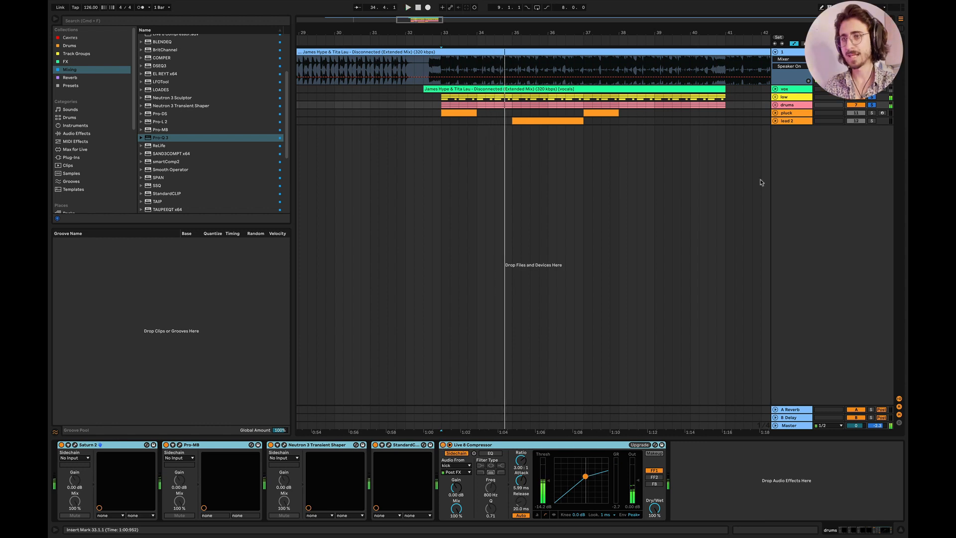
Step: Expand the drums group and audition the shaker and ohat tracks soloed in turn, starting from bar 33
click(775, 105)
scroll(451, 177, up, 5)
scroll(451, 177, right, 3)
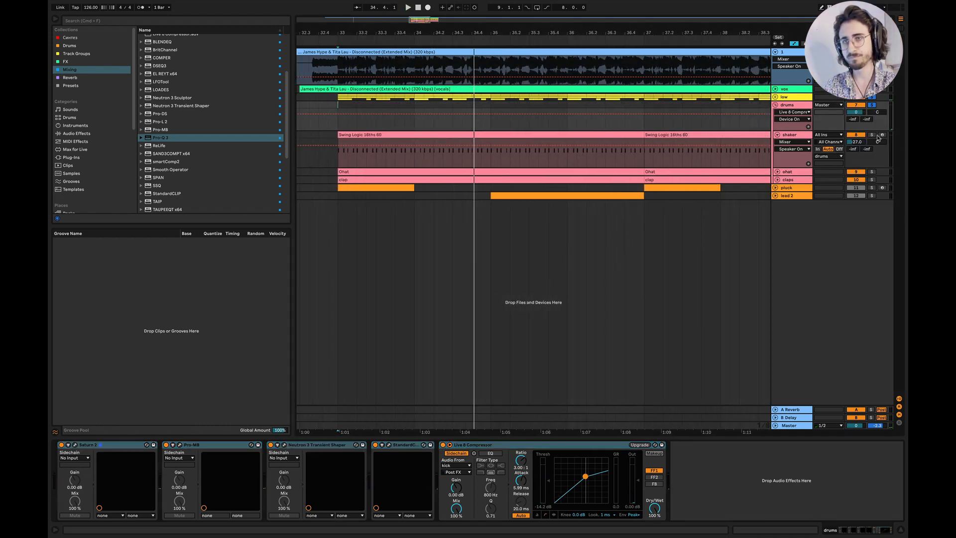
scroll(491, 161, left, 3)
click(417, 164)
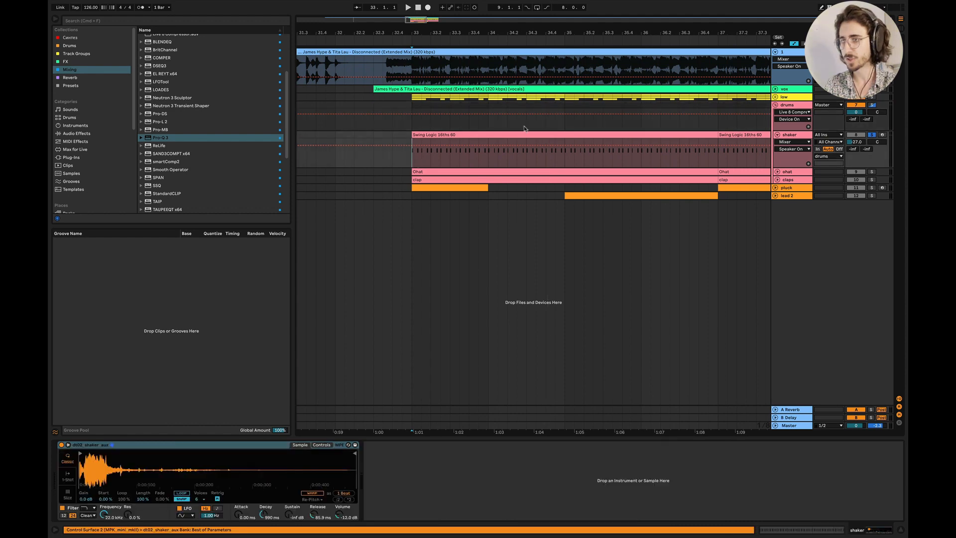
key(space)
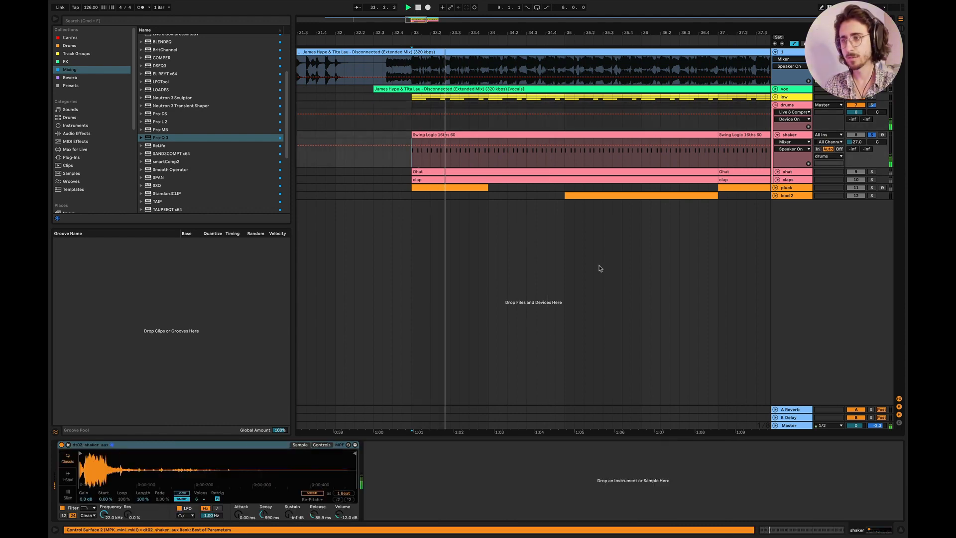
click(777, 171)
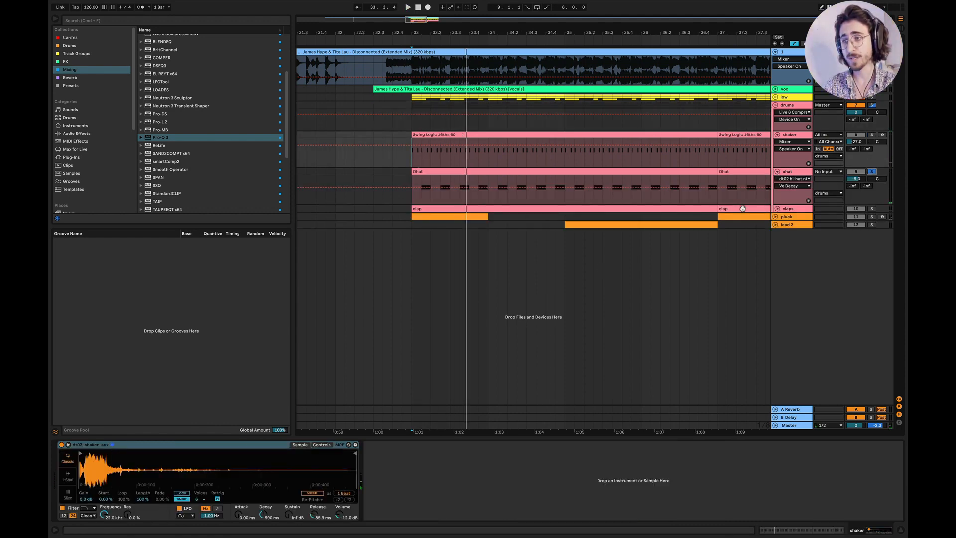
Step: Expand and solo the claps track and audition its 05 THS Clap layer alone
click(776, 209)
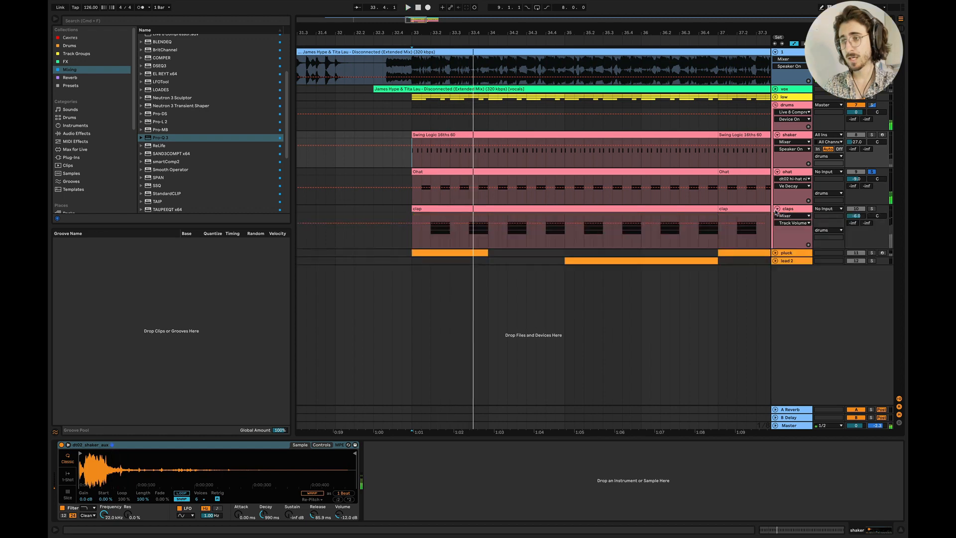
click(802, 210)
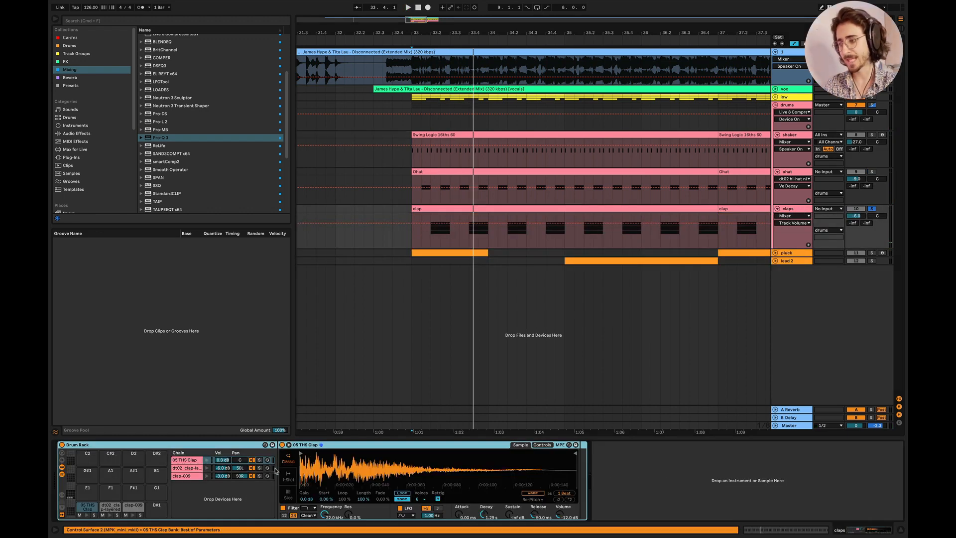
click(258, 461)
key(space)
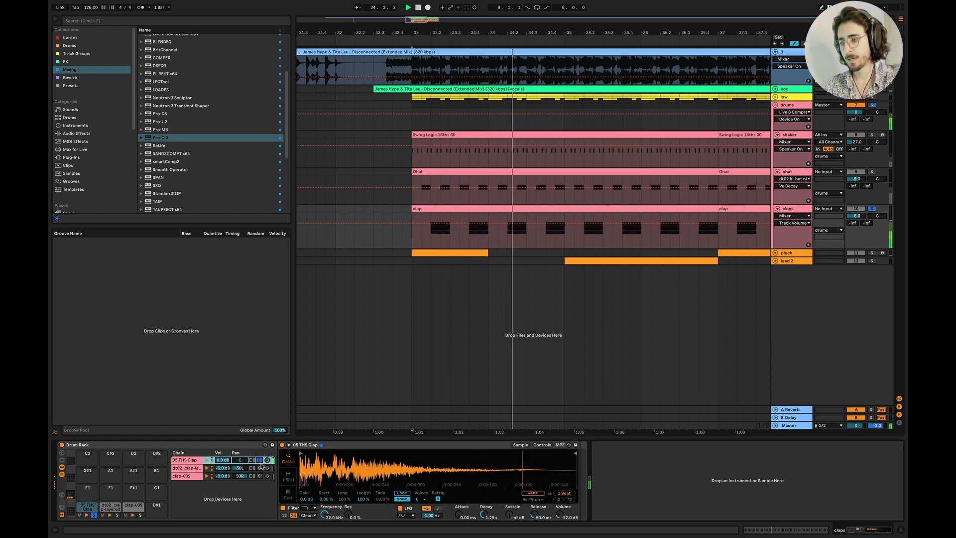
Step: Solo the Drum Rack's dt02 layered clap and clap-009 layers and audition them from bar 33
click(260, 467)
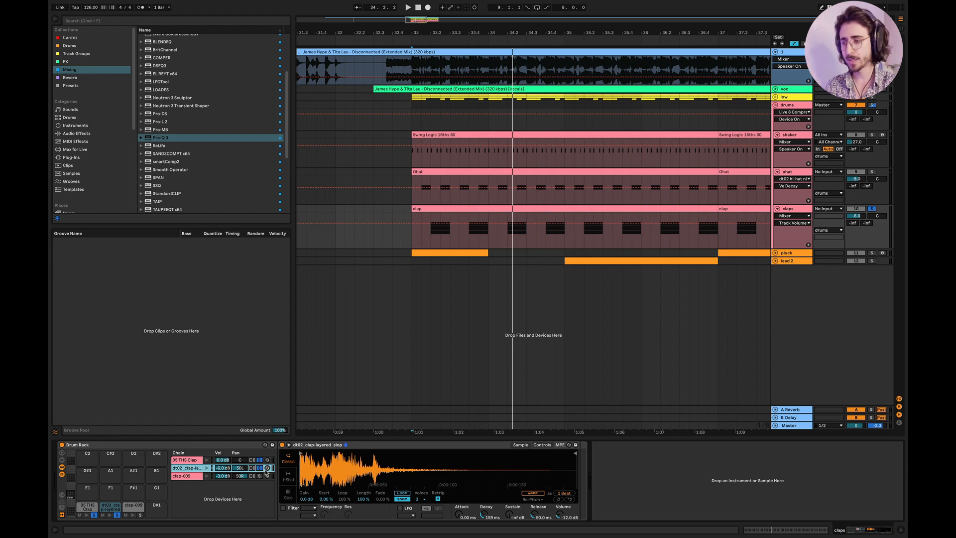
key(space)
click(260, 460)
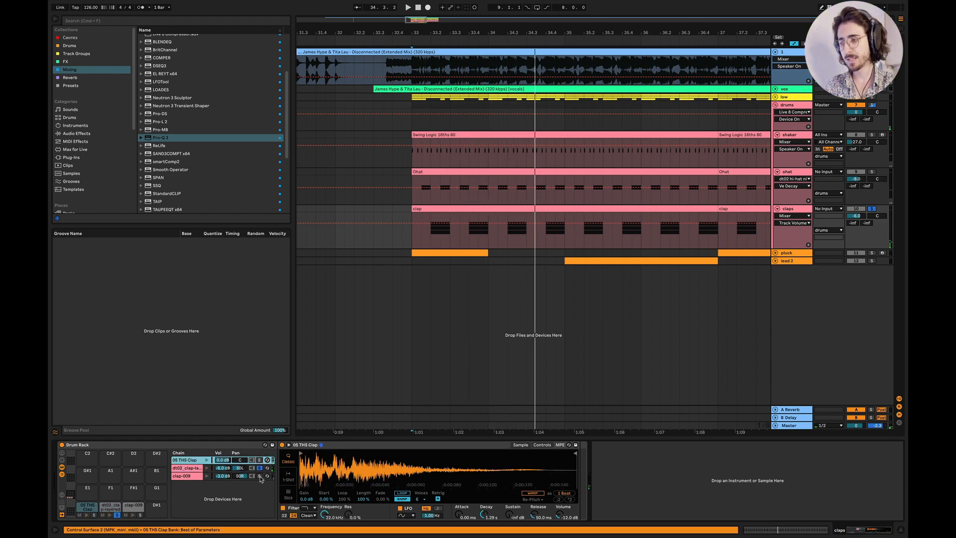
click(260, 476)
key(space)
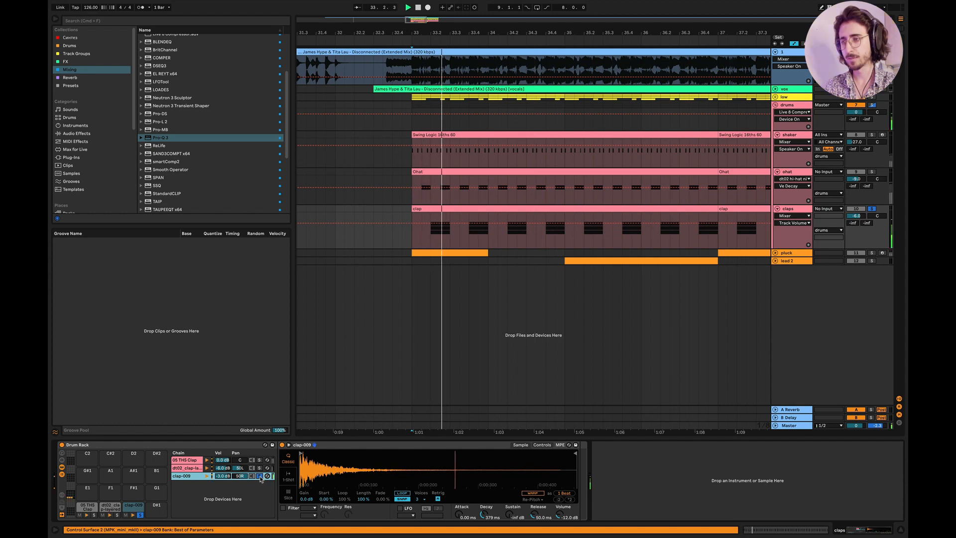
Step: Audition all three clap layers together from bar 33, leaving no layer soloed in the Drum Rack
click(259, 460)
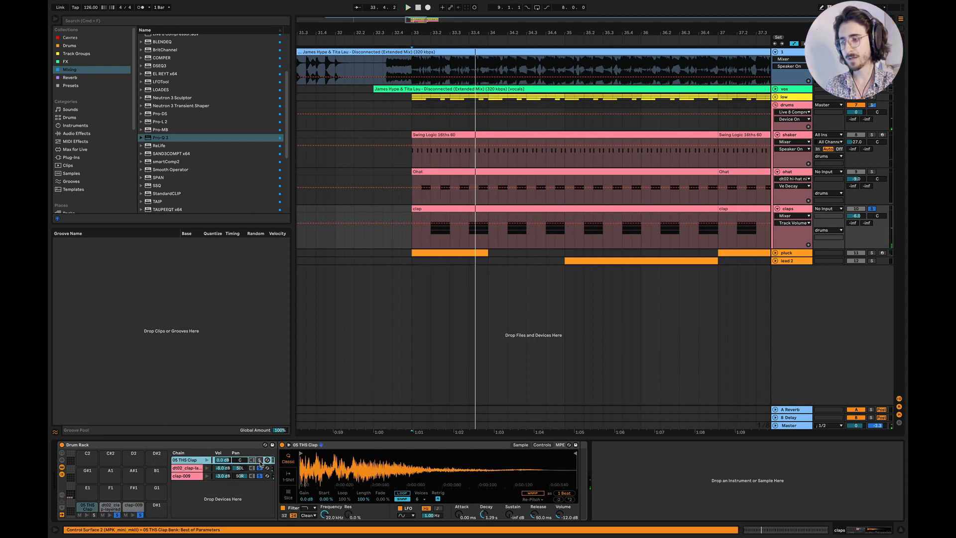
key(space)
key(space)
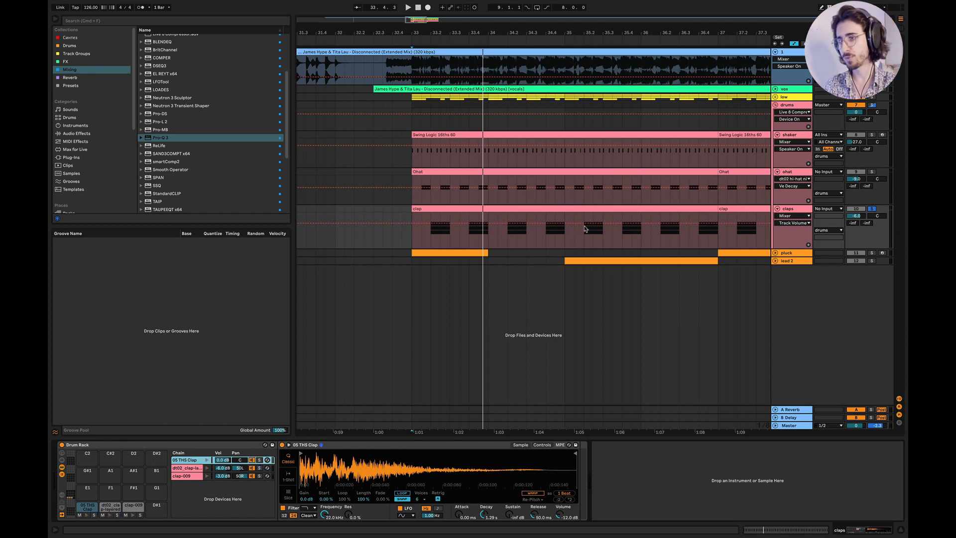
Step: Collapse the drums group, solo the low group, and expand and collapse the low group to check its tracks
click(775, 105)
click(871, 97)
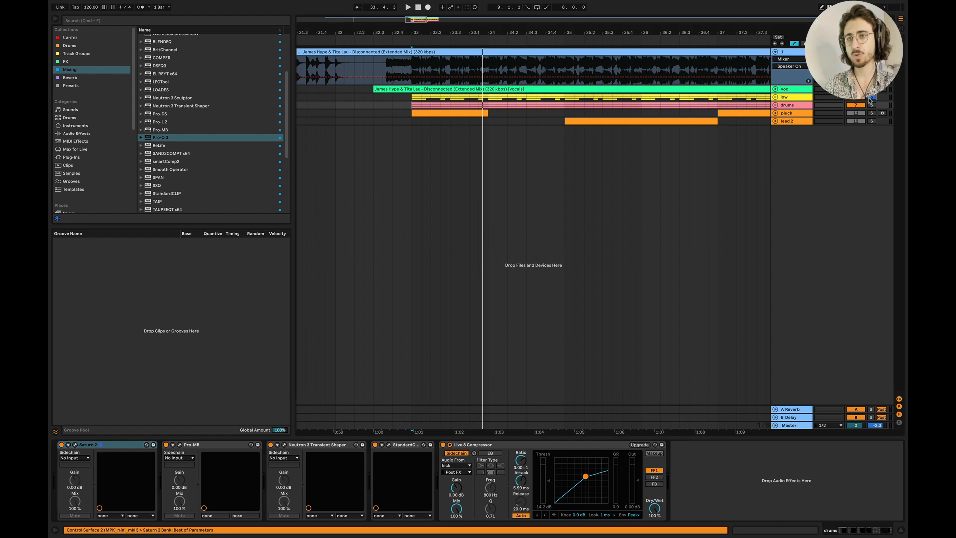
click(775, 97)
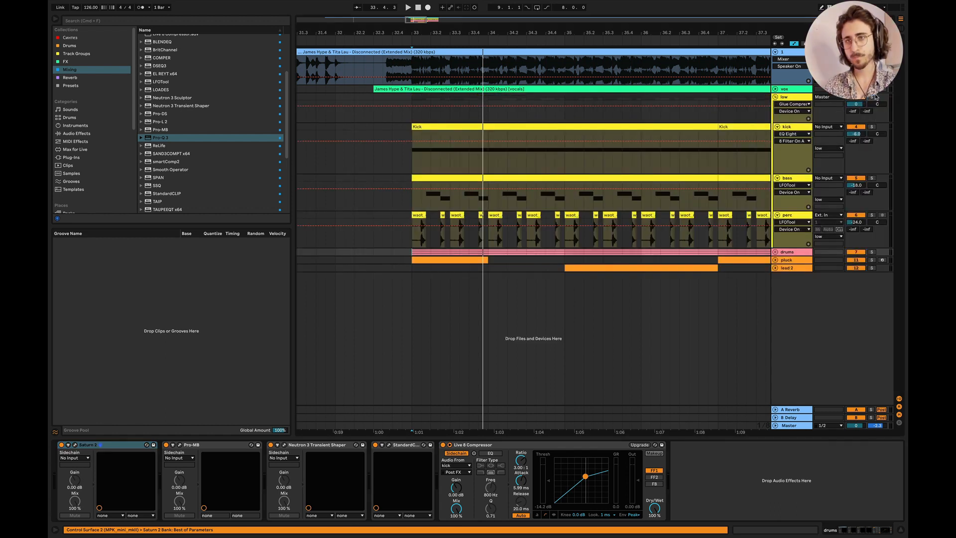
click(776, 97)
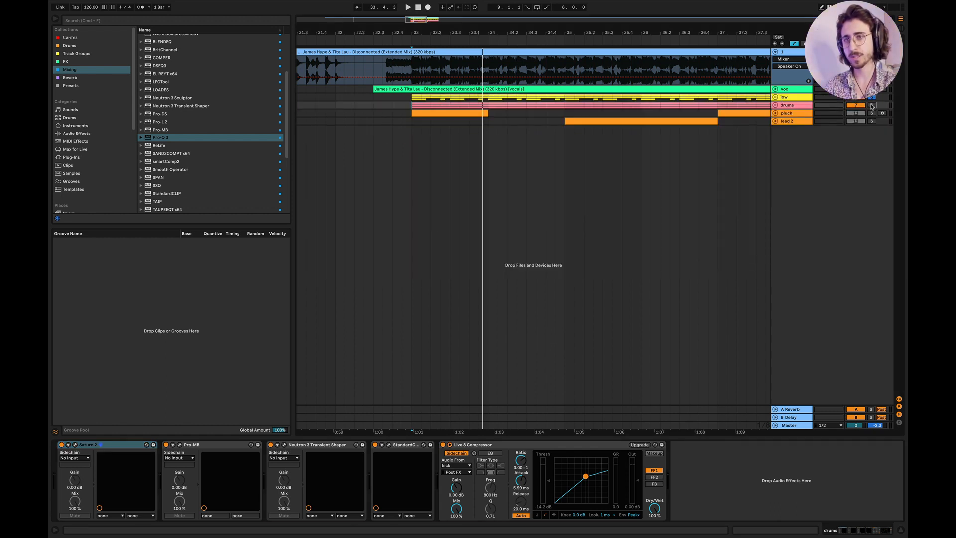
Step: Solo drums alongside low and bypass Pro-MB, Neutron 3 Transient Shaper, StandardCLIP and Live 8 Compressor, leaving only Saturn 2 active on drums
click(206, 444)
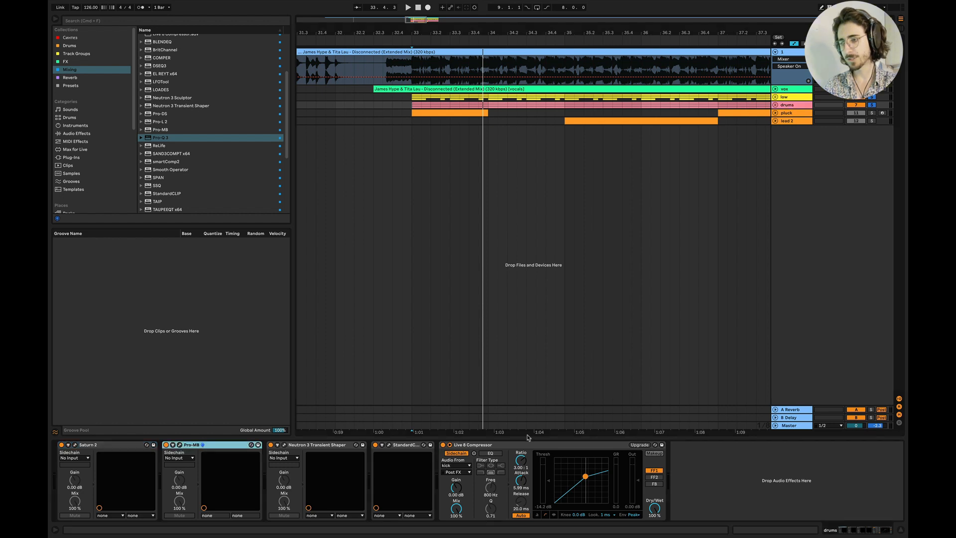
shift+click(496, 445)
click(443, 445)
click(96, 447)
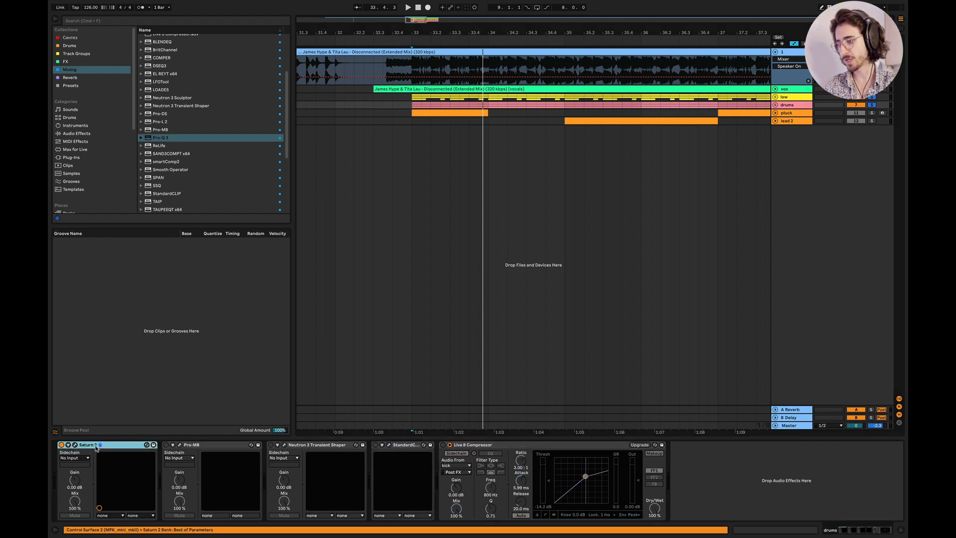
Step: Open Saturn 2 on the drums group and compare the drums from bar 33 with it on and bypassed
click(74, 445)
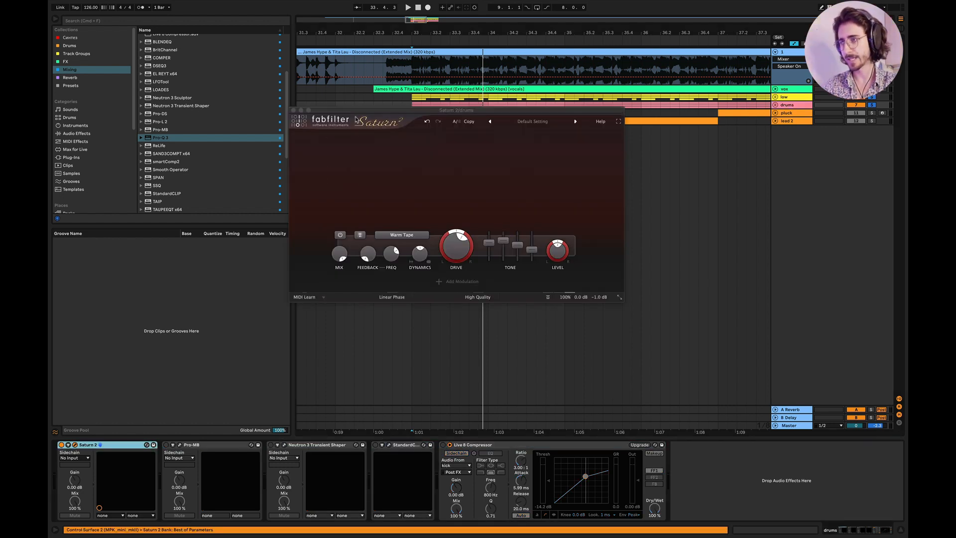
drag(355, 113, 389, 186)
key(space)
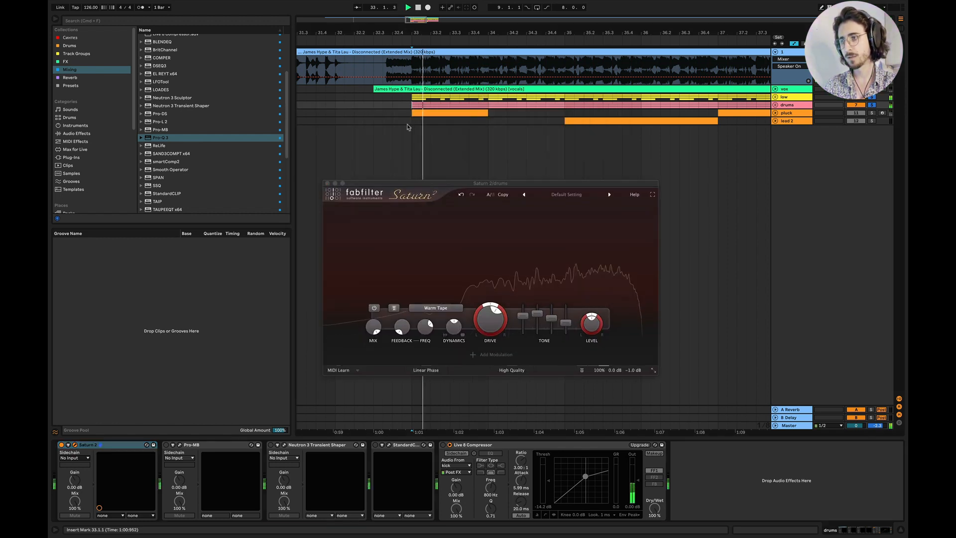
click(60, 445)
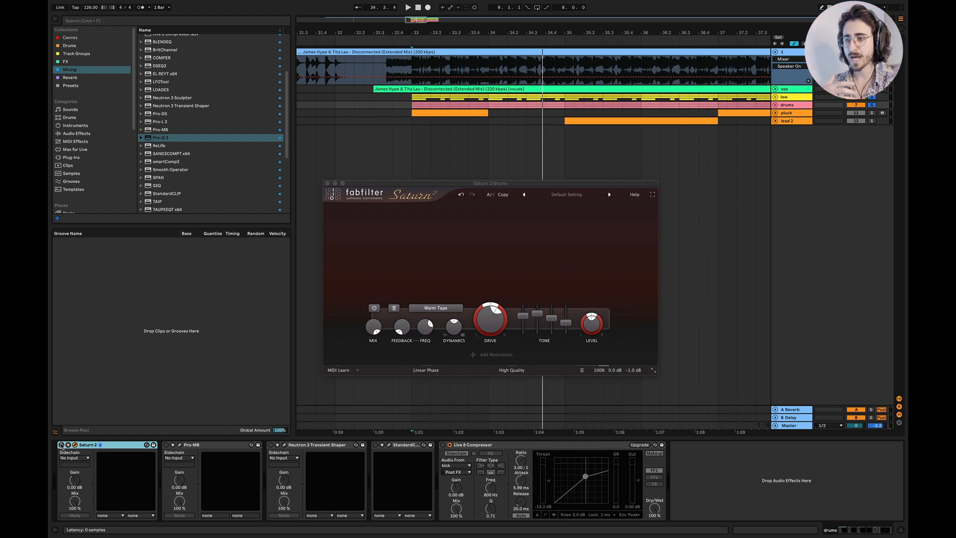
click(61, 444)
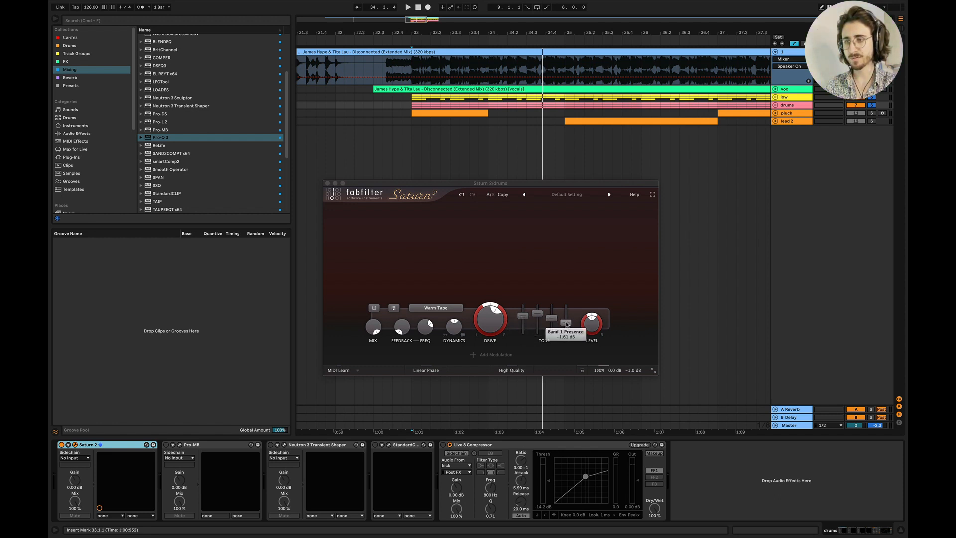
Step: Play from bar 33 and raise the Dynamics amount slightly in the drums group's Saturn 2
mouse_move(566, 323)
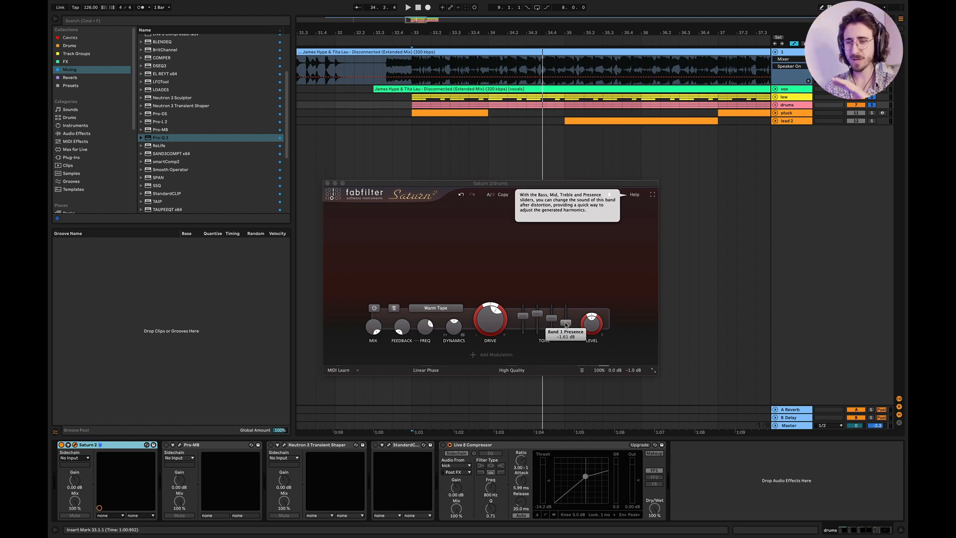
key(space)
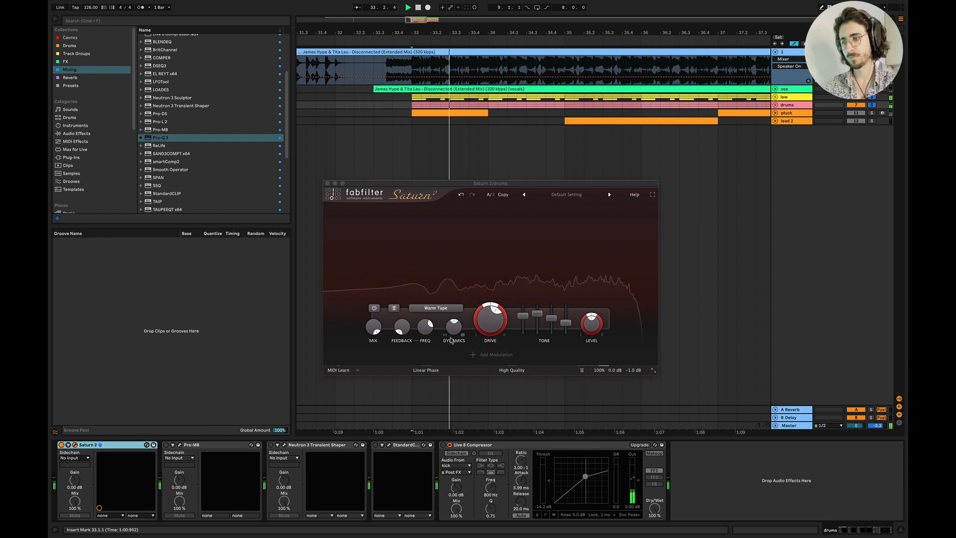
drag(454, 319, 456, 330)
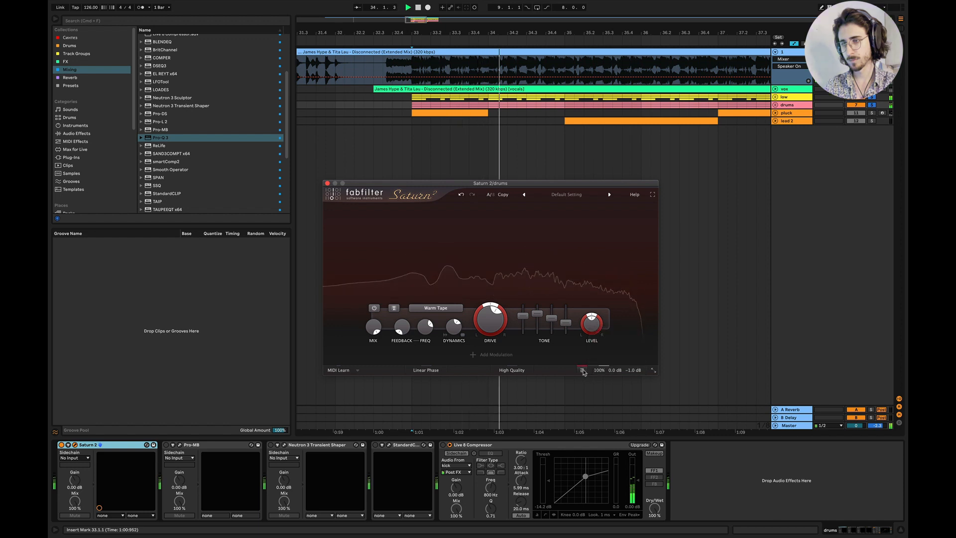
Step: Lower the band level in the drums group's Saturn 2 to -1.46 dB, check it in playback, and close the plugin
drag(591, 327, 591, 343)
key(space)
key(space)
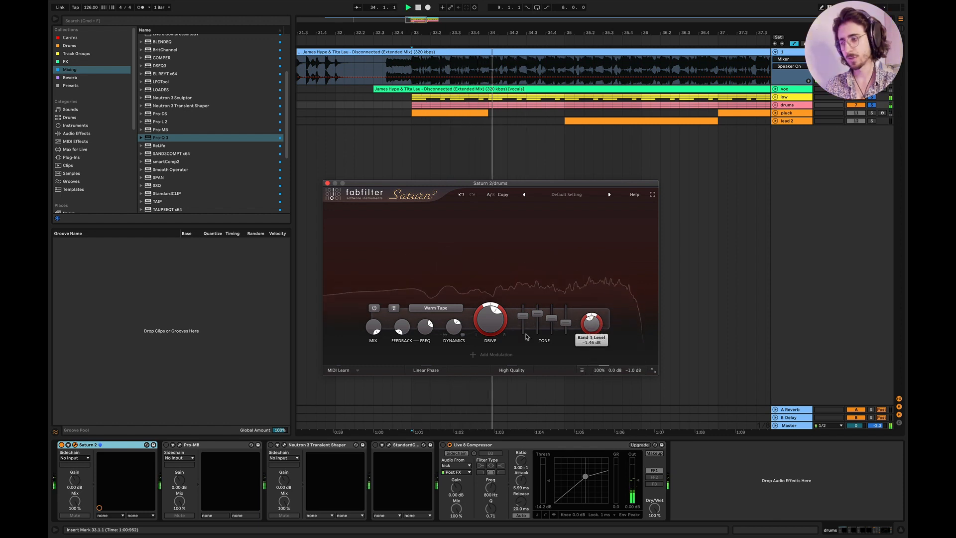
key(space)
click(327, 183)
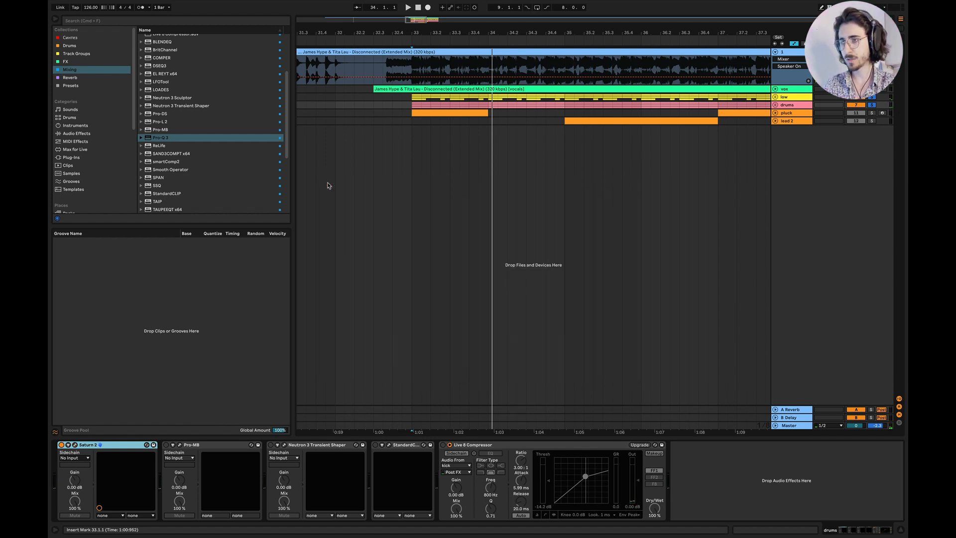
Step: Enable Pro-MB on the drums group, open it, and show the settings of its low-mid band
click(166, 445)
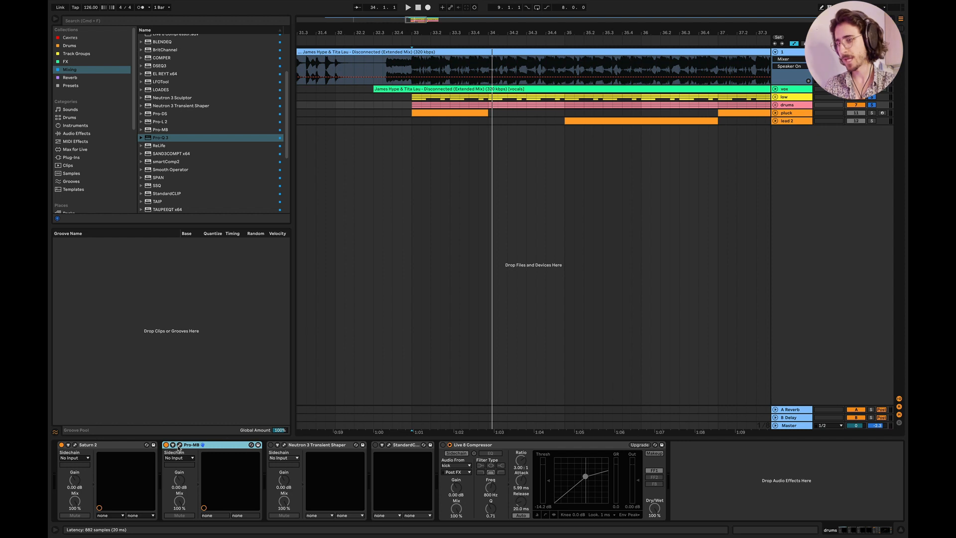
click(180, 445)
mouse_move(570, 220)
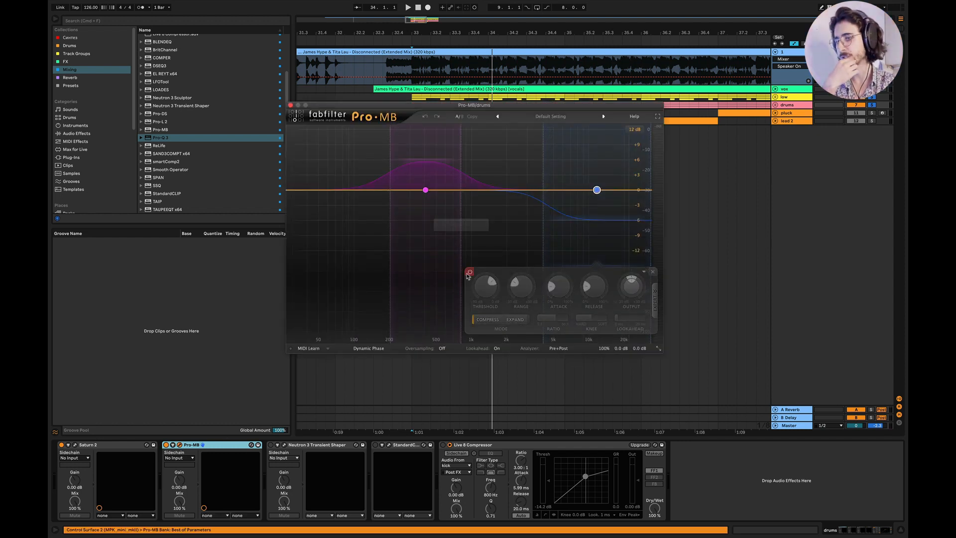
mouse_move(425, 190)
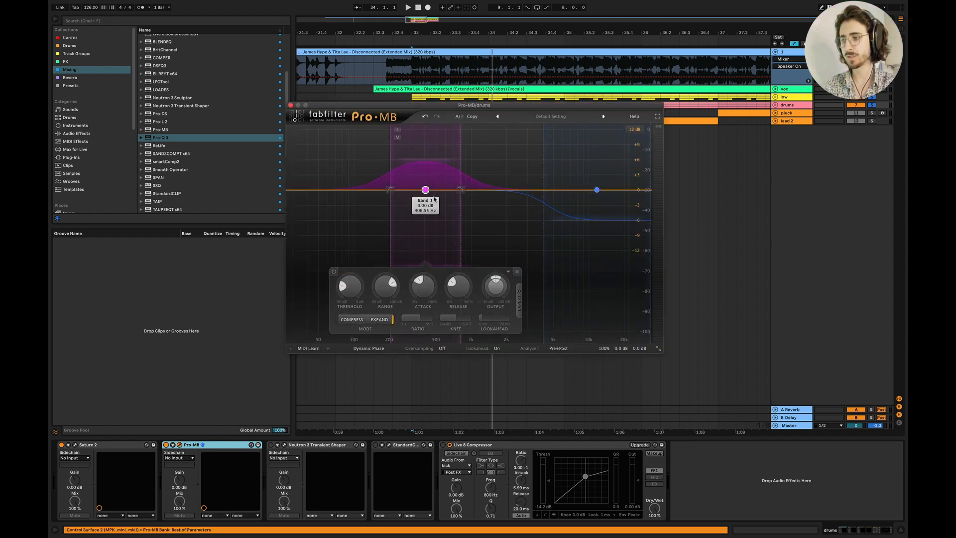
Step: Play the drums and compare Pro-MB's low-mid band in Compress and Expand modes, ending on Expand
key(space)
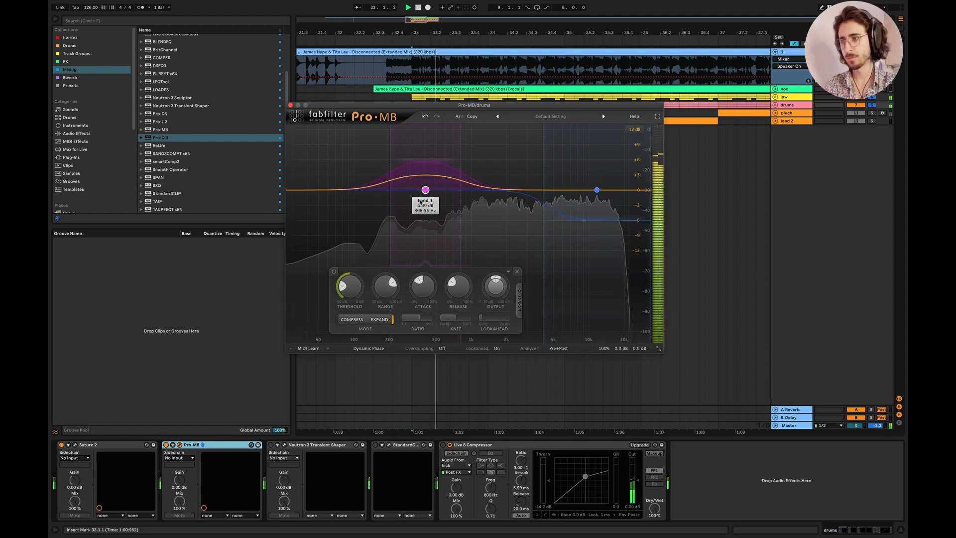
click(355, 319)
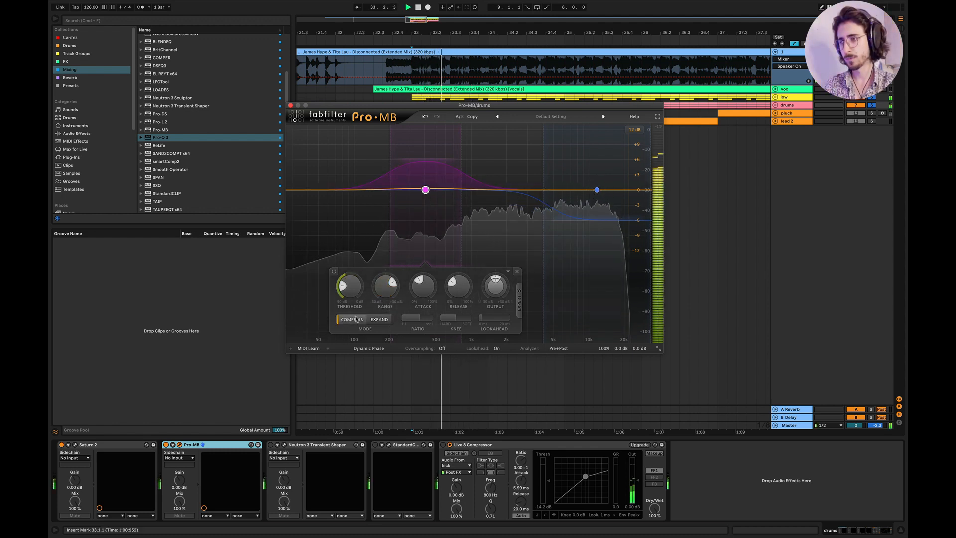
click(371, 320)
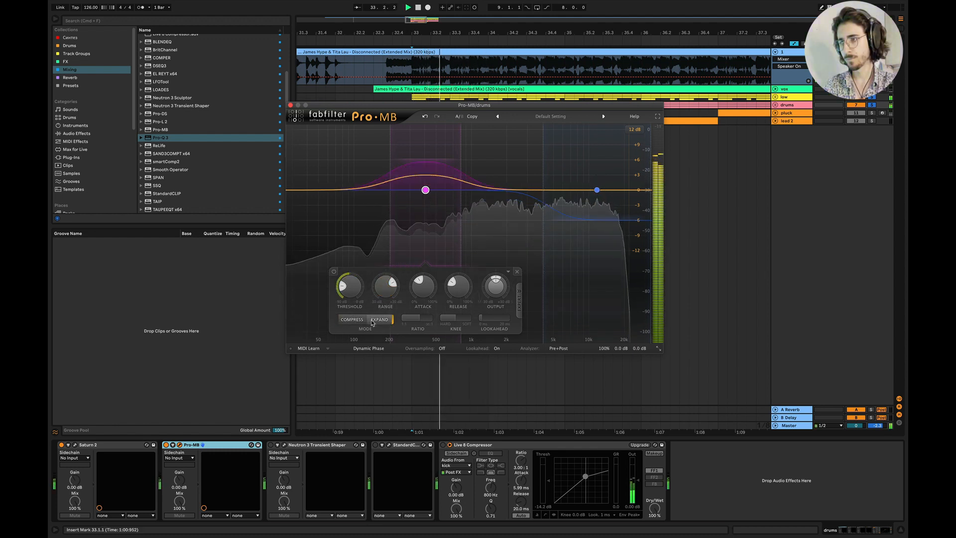
Step: Audition Pro-MB's low-mid band off and on, and slightly reduce its expansion range
click(333, 272)
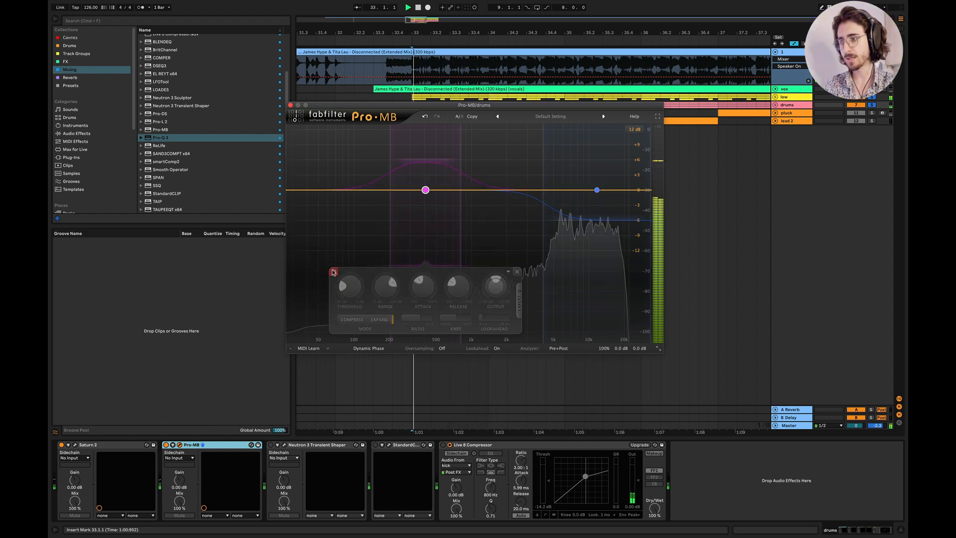
click(334, 272)
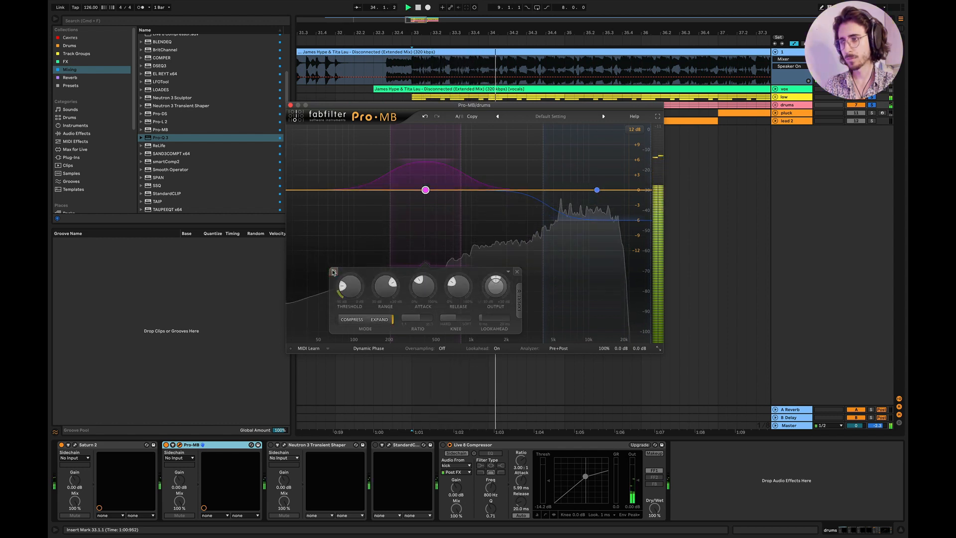
mouse_move(427, 159)
mouse_down()
mouse_move(428, 147)
mouse_move(429, 169)
mouse_up()
key(space)
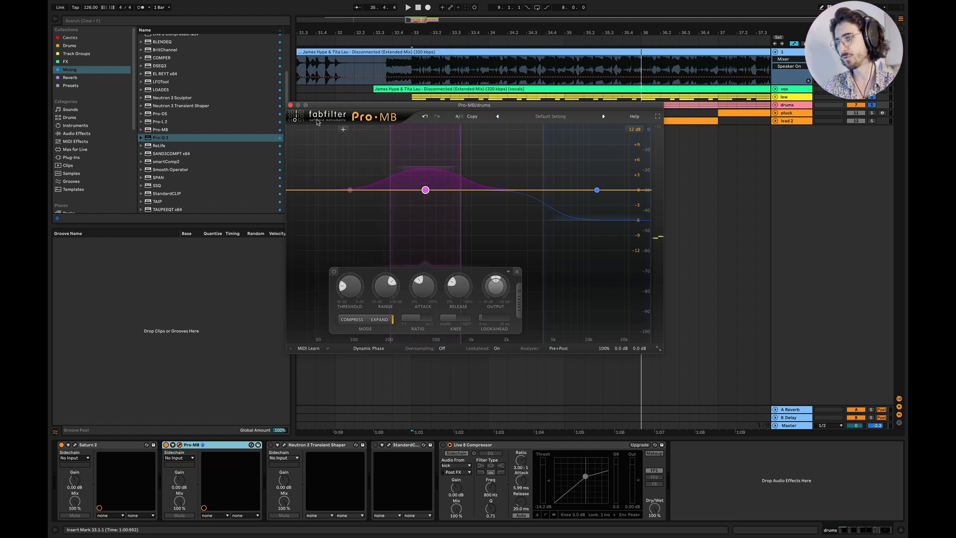
Step: Enable Pro-MB's high compression band, listen to the drums from bar 33, and close the plugin
click(597, 189)
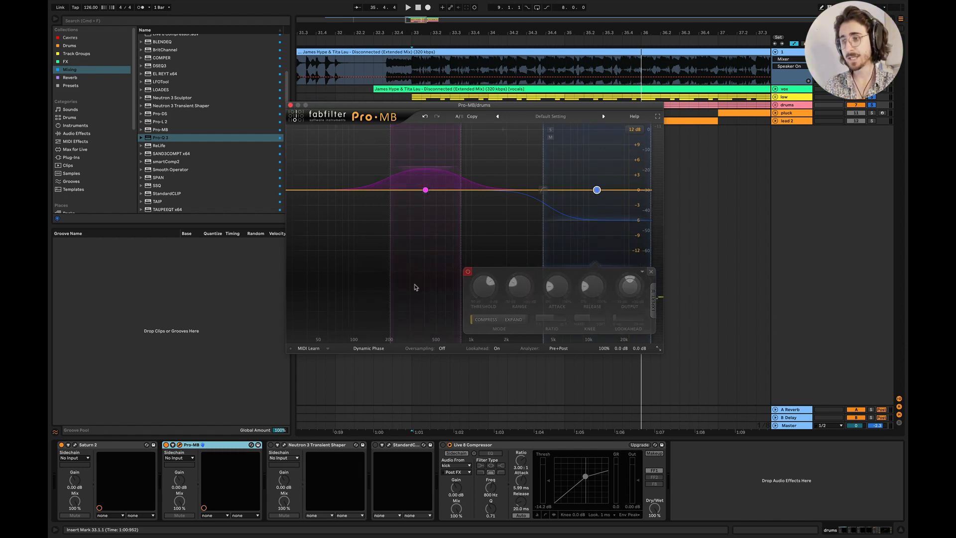
key(space)
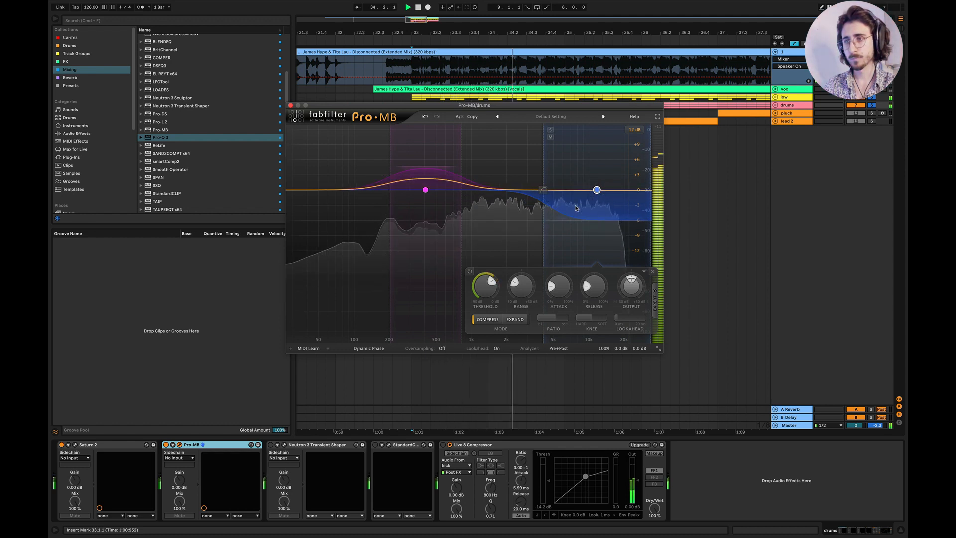
key(space)
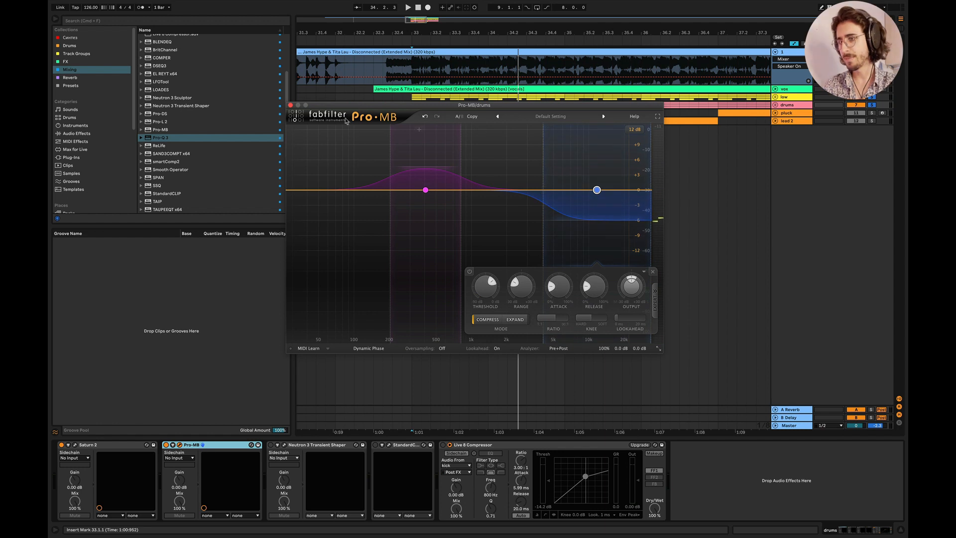
click(290, 106)
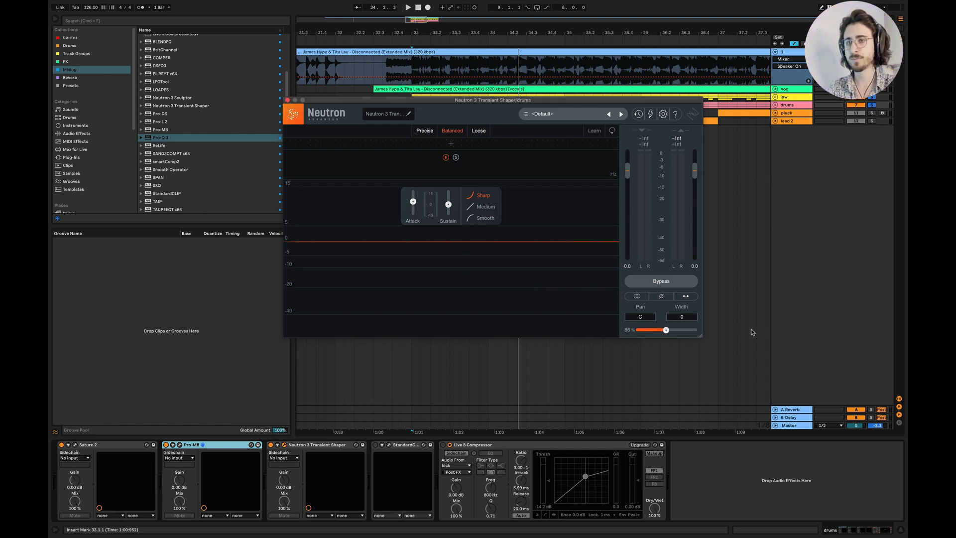
Step: Audition Neutron 3 Transient Shaper on the drums at full and 0% mix, set the mix to 61%, and close it
drag(753, 332, 774, 332)
key(space)
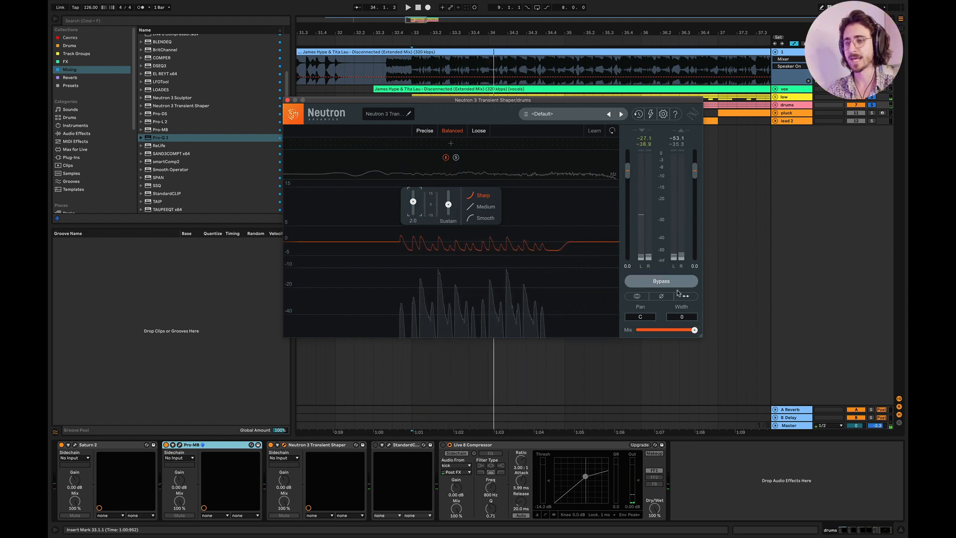
key(space)
key(space)
drag(694, 330, 237, 417)
key(space)
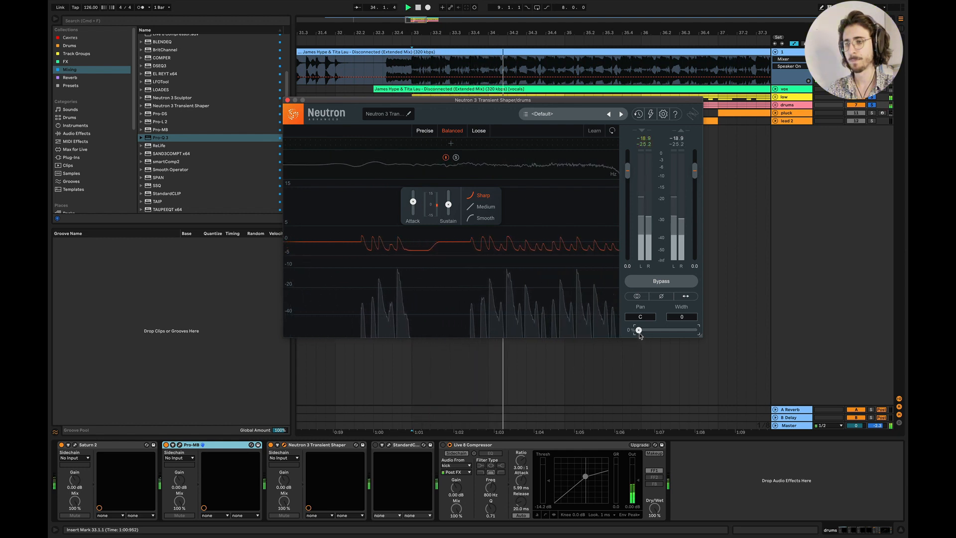
drag(638, 330, 672, 330)
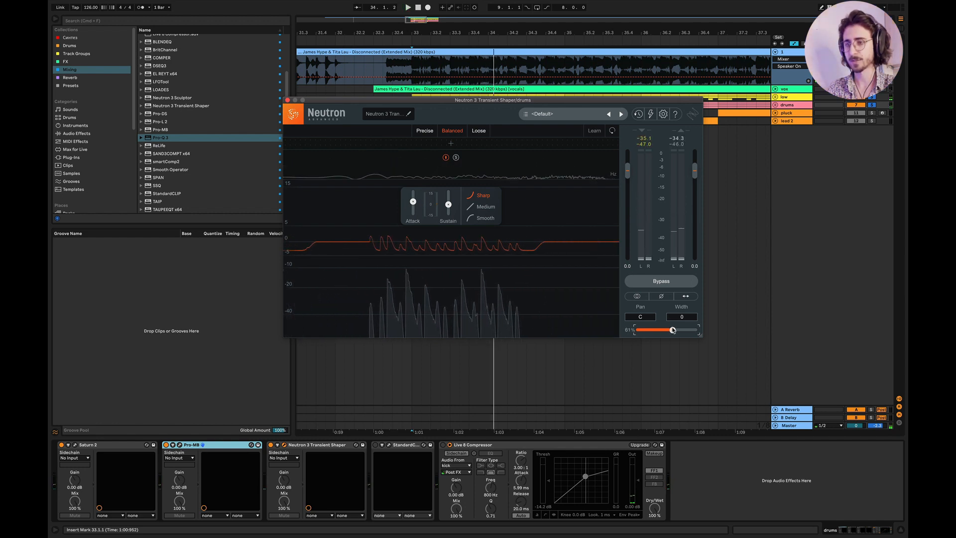
click(287, 100)
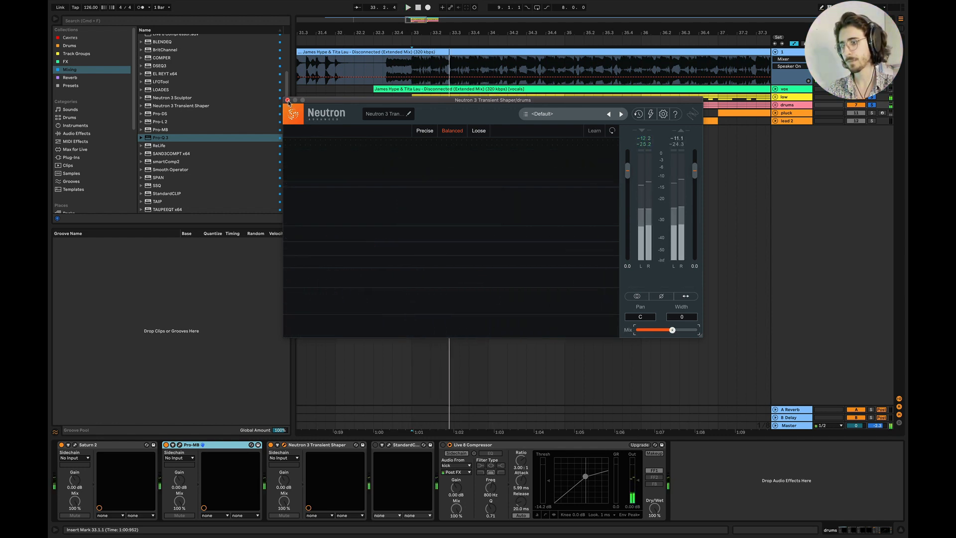
Step: Enable and open StandardCLIP on the drums group and audition its clipping from bar 33
click(388, 444)
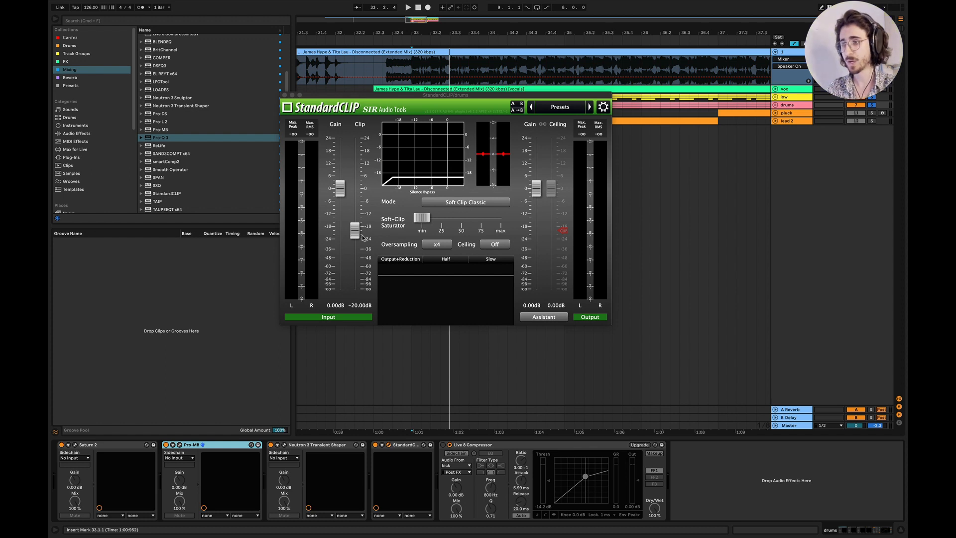
key(space)
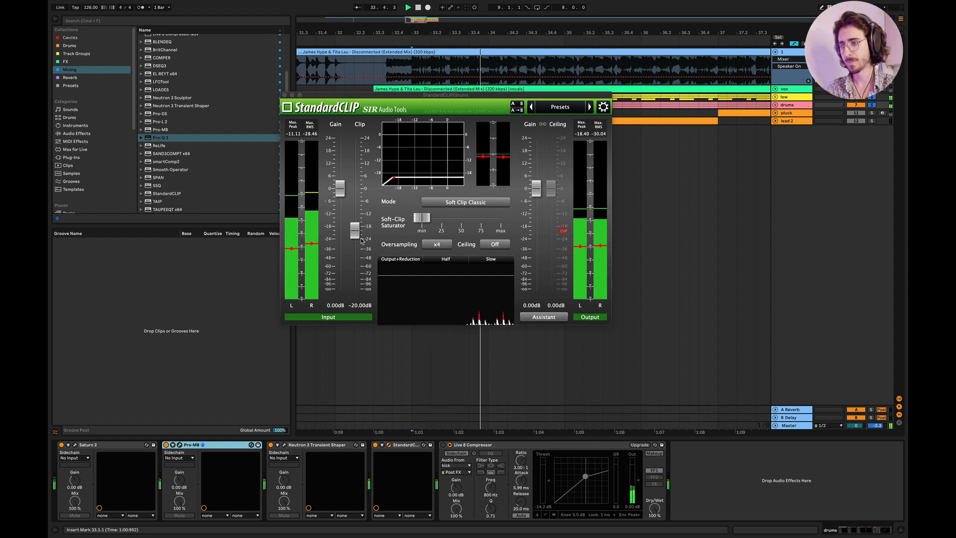
key(space)
mouse_move(361, 241)
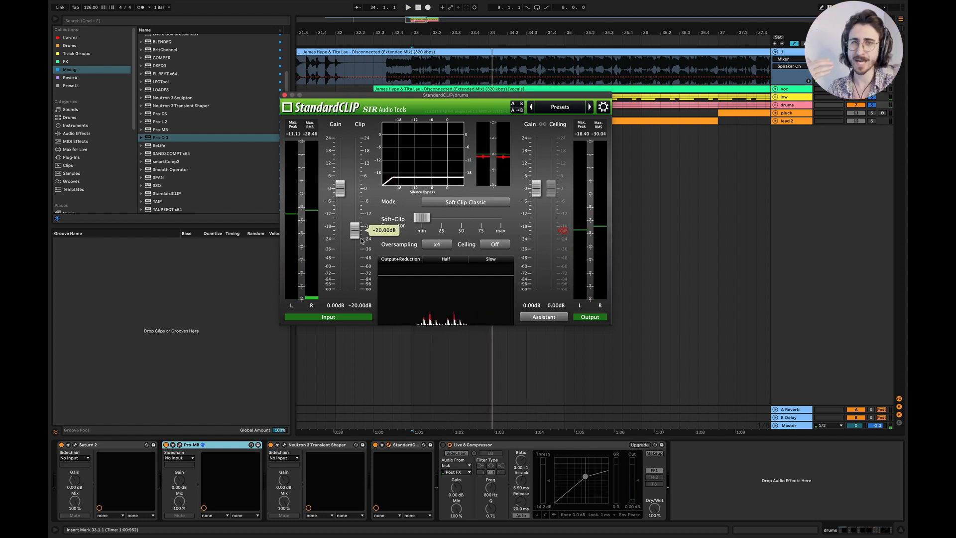
key(space)
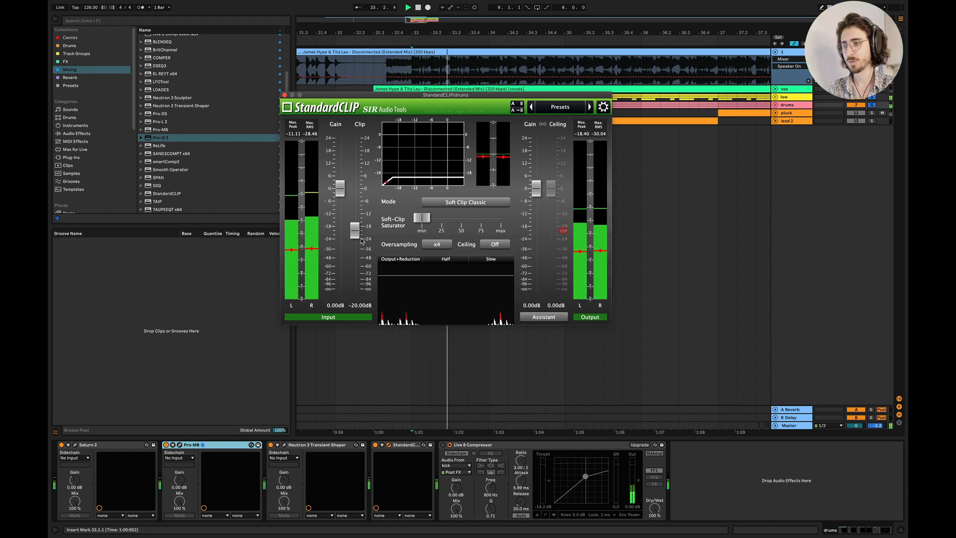
Step: Switch to the Session mixer and compare the drums' level with StandardCLIP bypassed and active, closing its window
key(Tab)
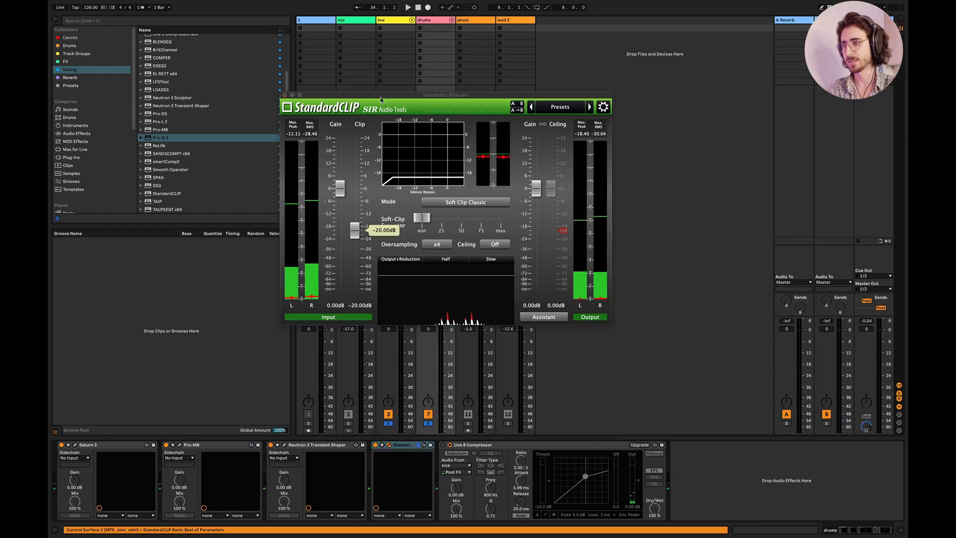
drag(381, 100, 695, 96)
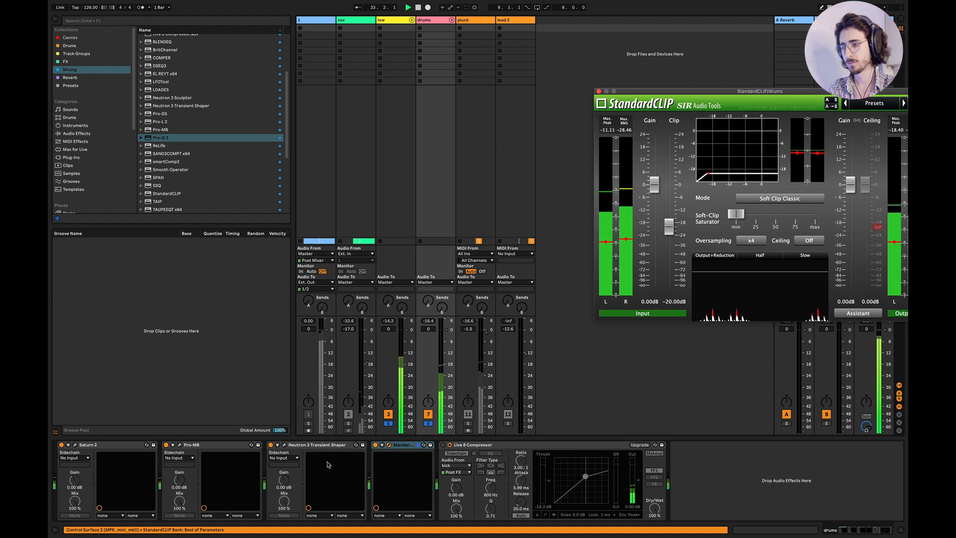
click(375, 445)
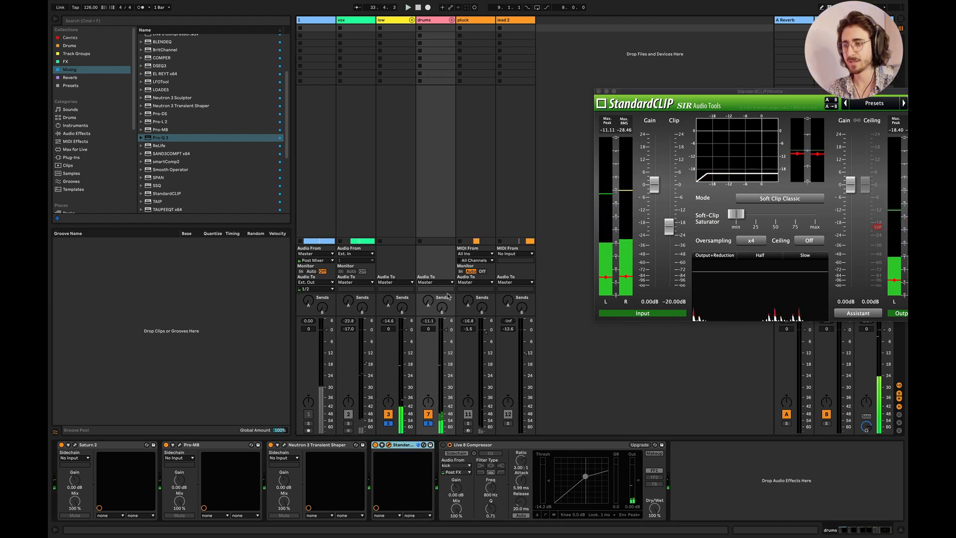
click(598, 91)
key(space)
click(385, 422)
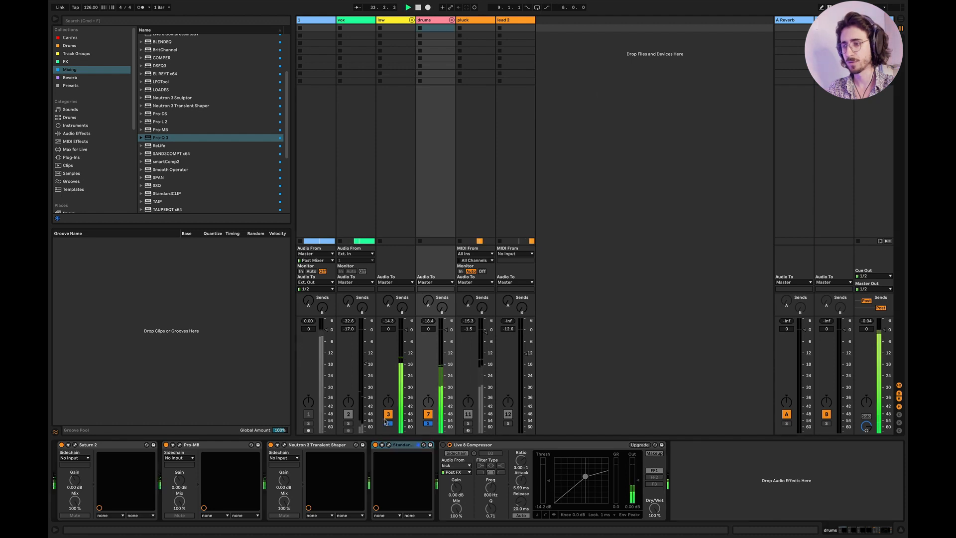
key(space)
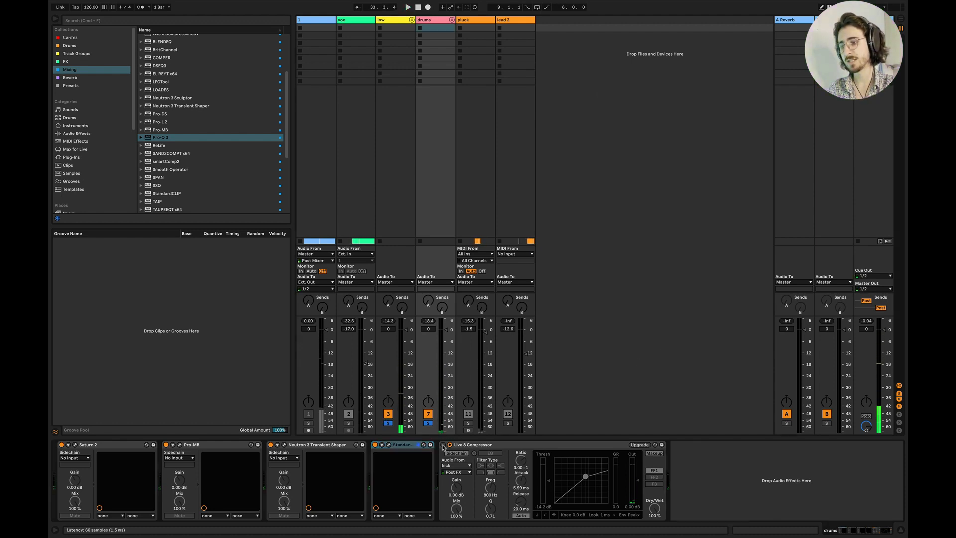
Step: Enable the kick-sidechained Live 8 Compressor on the drums group and listen to it with the low group
key(super+z)
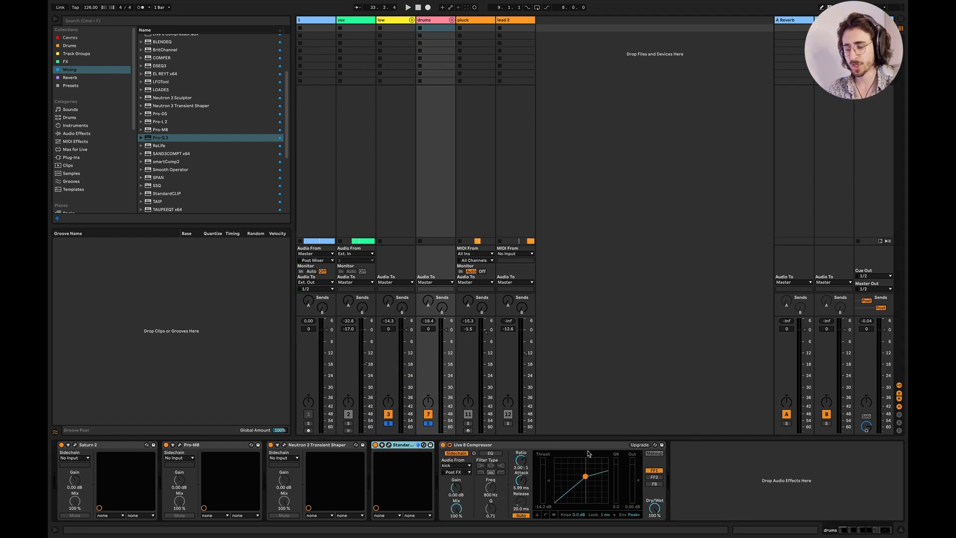
key(space)
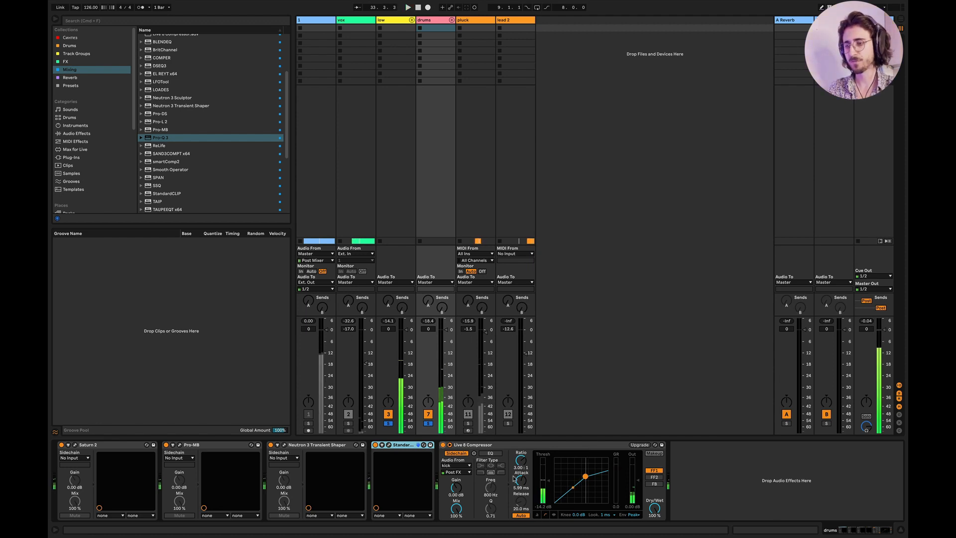
key(space)
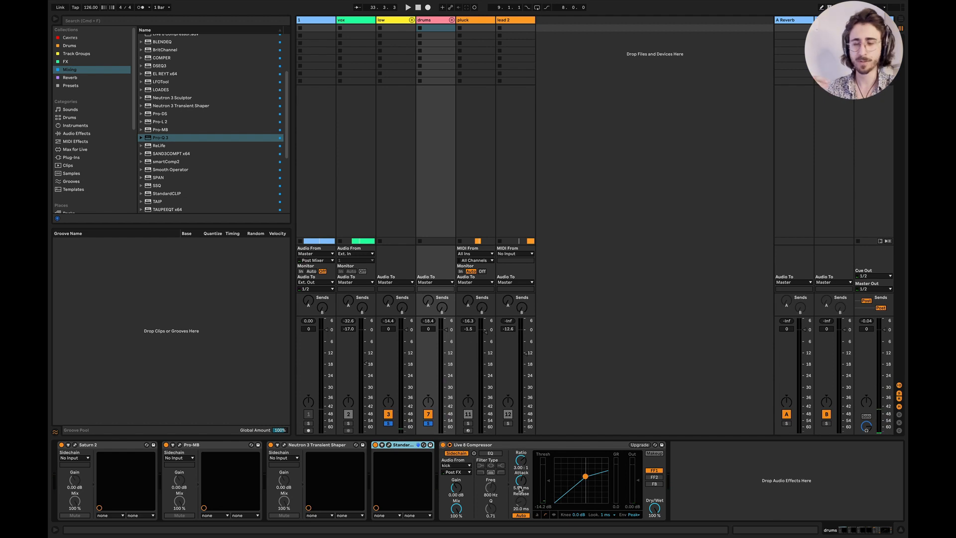
key(space)
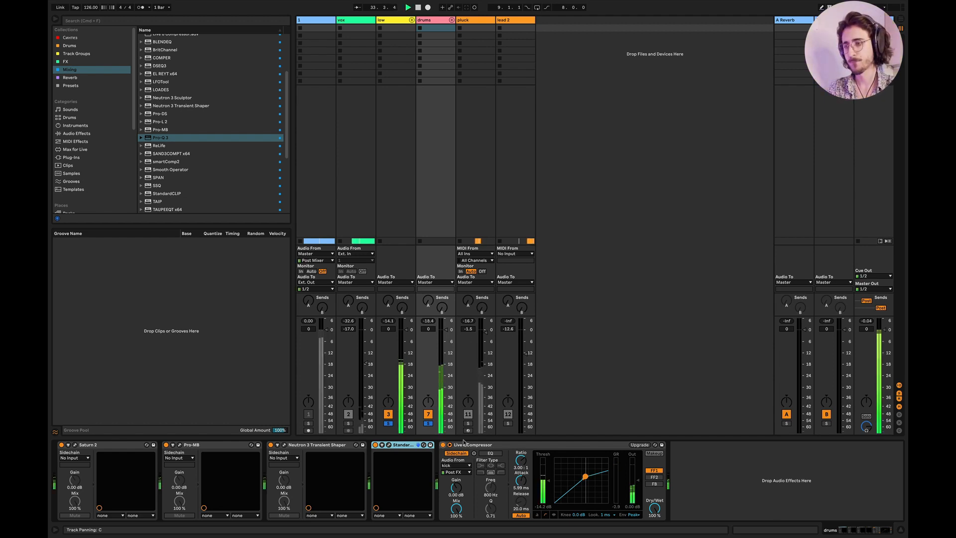
Step: Unsolo the groups and, during full-mix playback, set the drums compressor's attack to 7.30 ms and threshold to -17.5 dB
click(428, 423)
key(space)
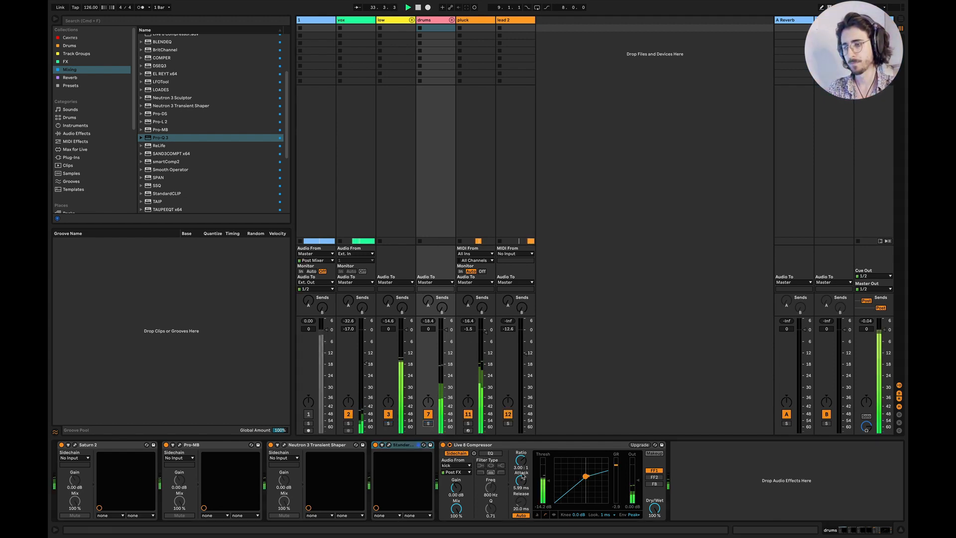
drag(524, 485, 524, 478)
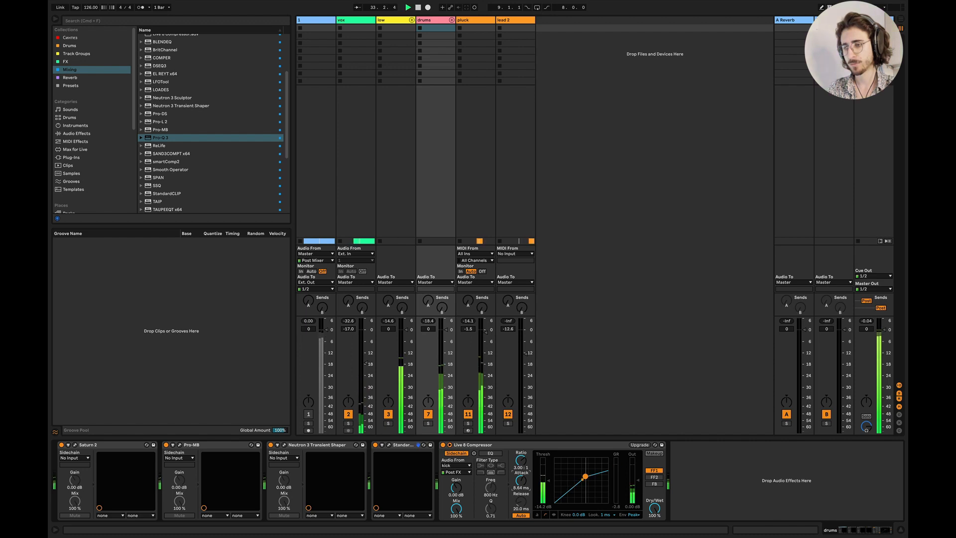
key(space)
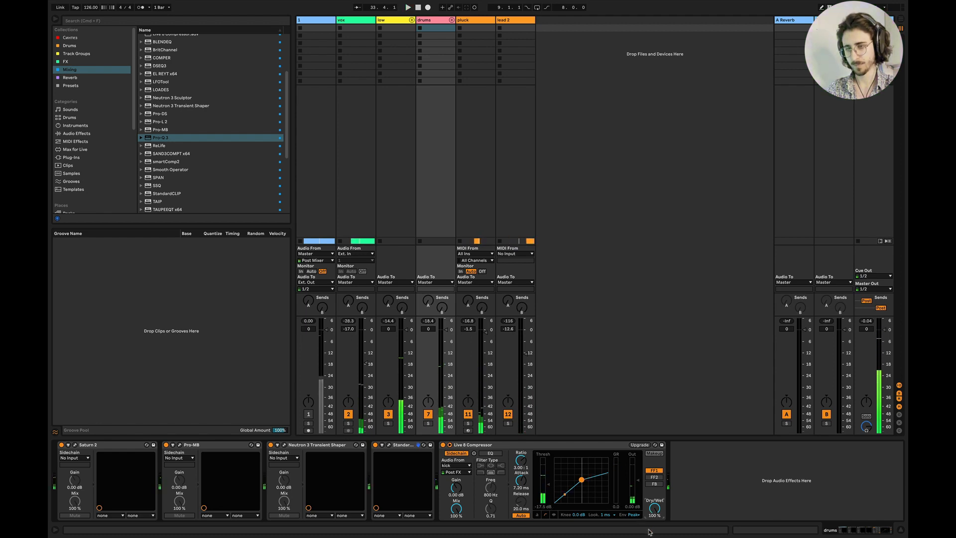
Step: Set the drums sidechain compressor's dry/wet mix to 70% while listening to the full mix
drag(650, 510, 649, 528)
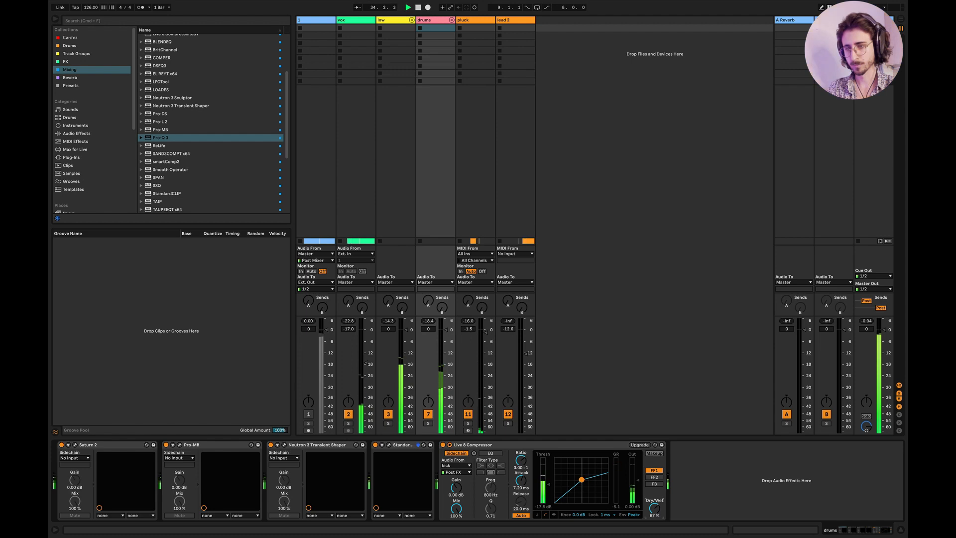
drag(654, 507, 654, 508)
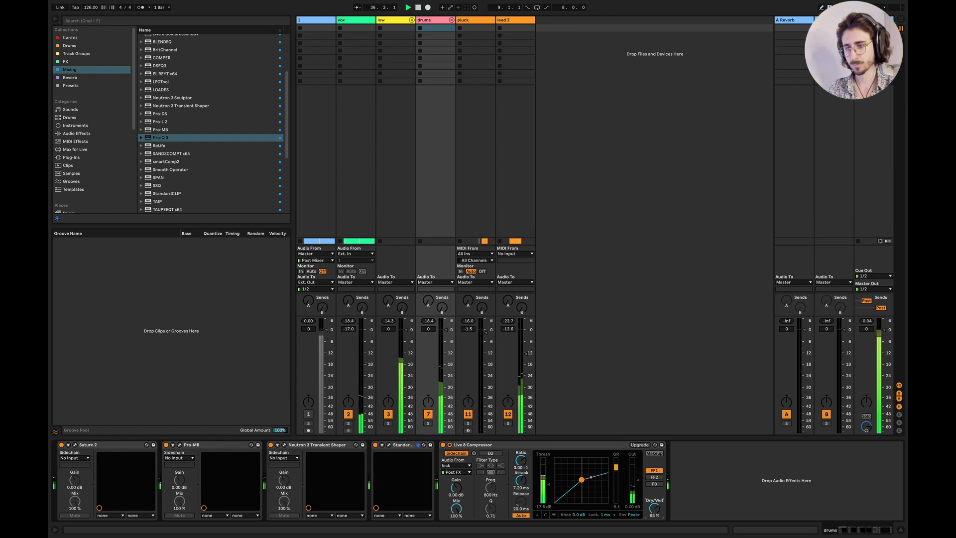
drag(654, 508, 654, 506)
key(space)
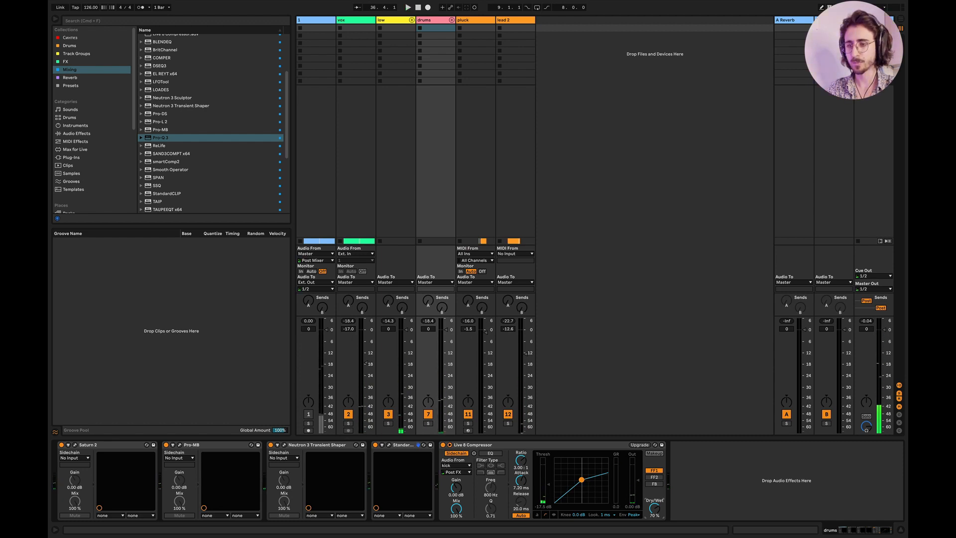
Step: Show the Master track's effects chain in the Arrangement and open its Saturn 2, moving the window clear of the tracks
click(872, 20)
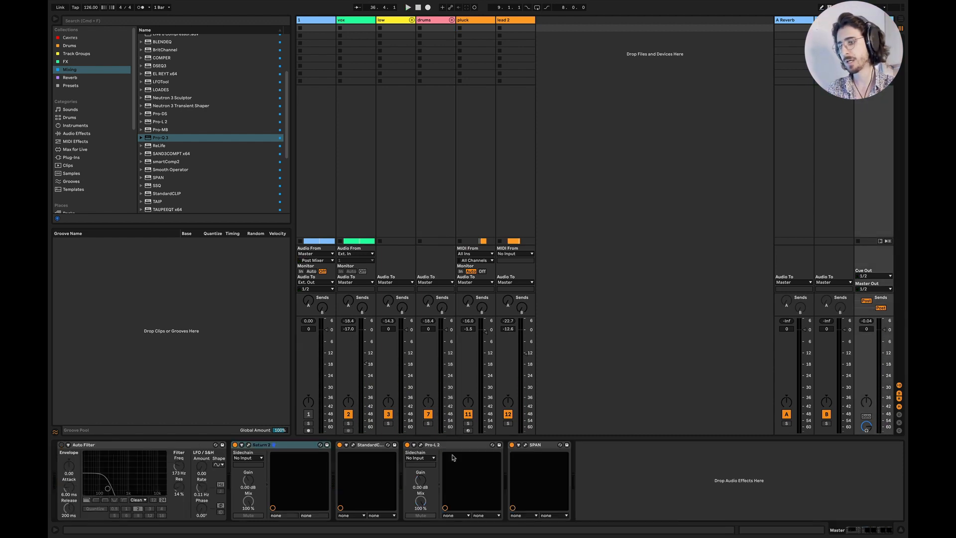
key(Tab)
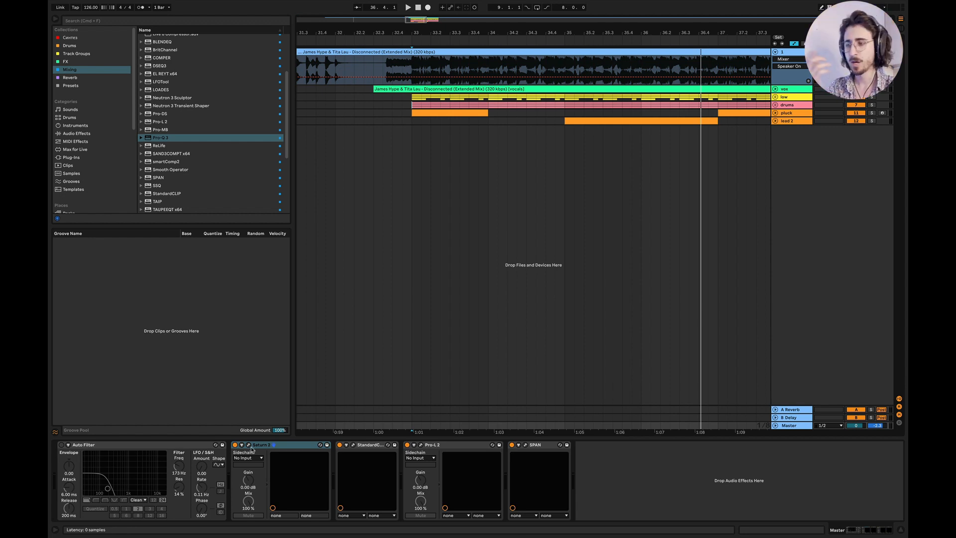
click(249, 445)
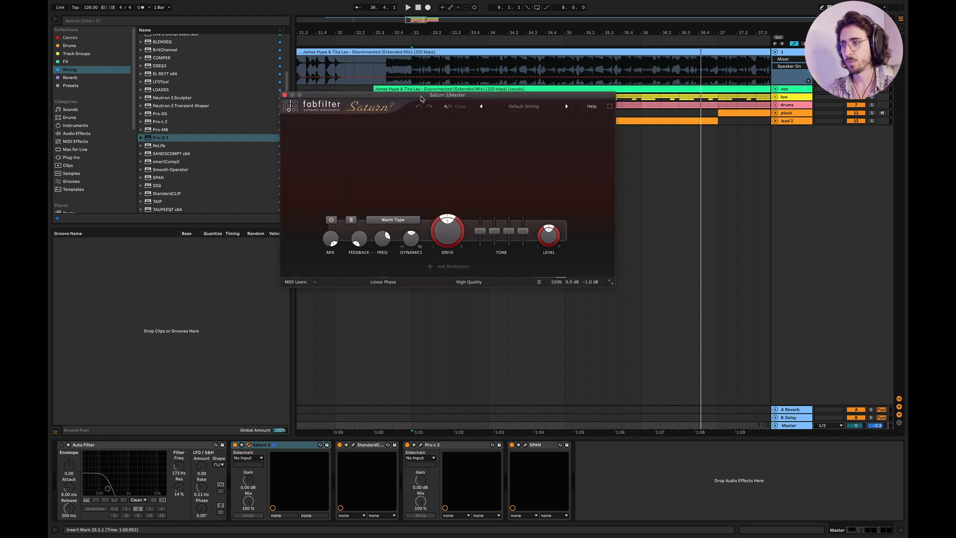
drag(421, 98, 476, 196)
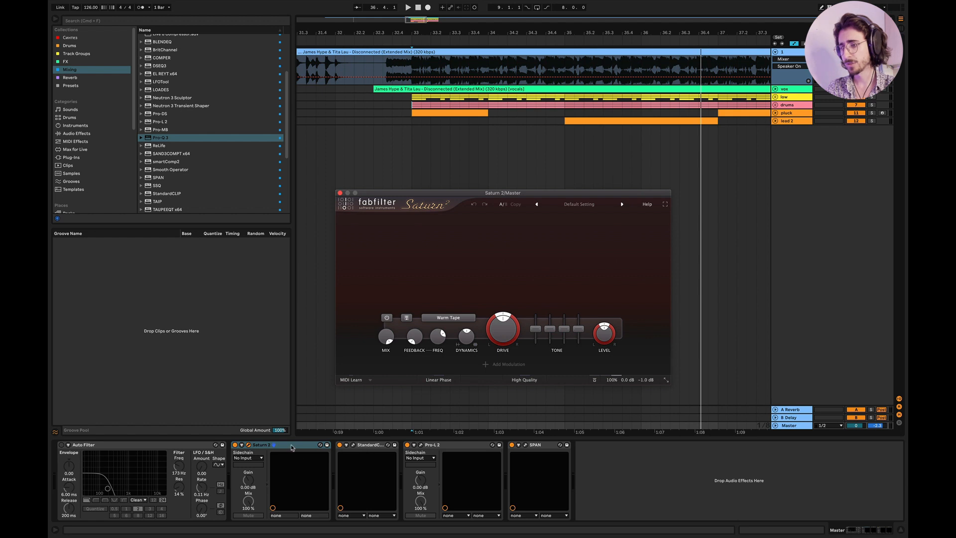
Step: Bypass Saturn 2, StandardCLIP and SPAN on the Master track and play the mix from bar 33
click(237, 446)
click(339, 444)
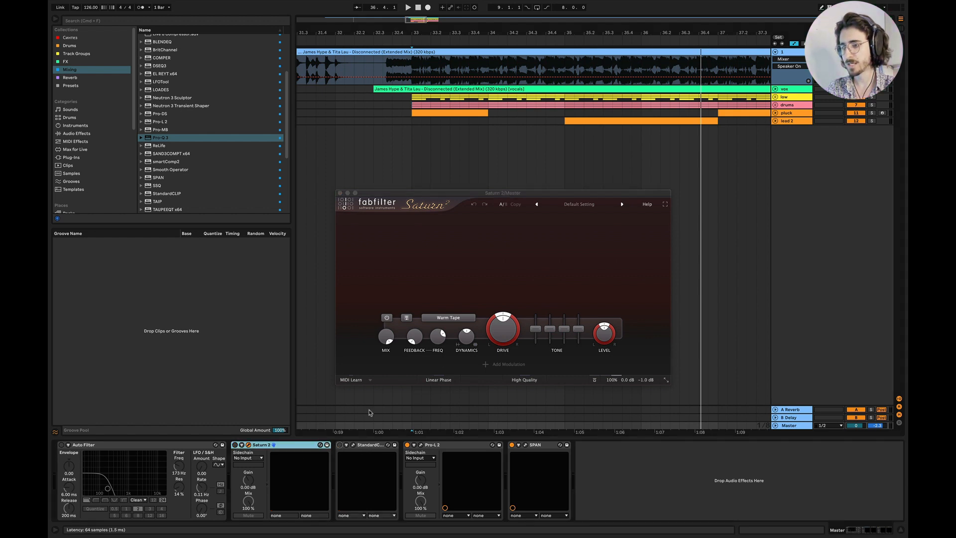
click(511, 444)
click(411, 121)
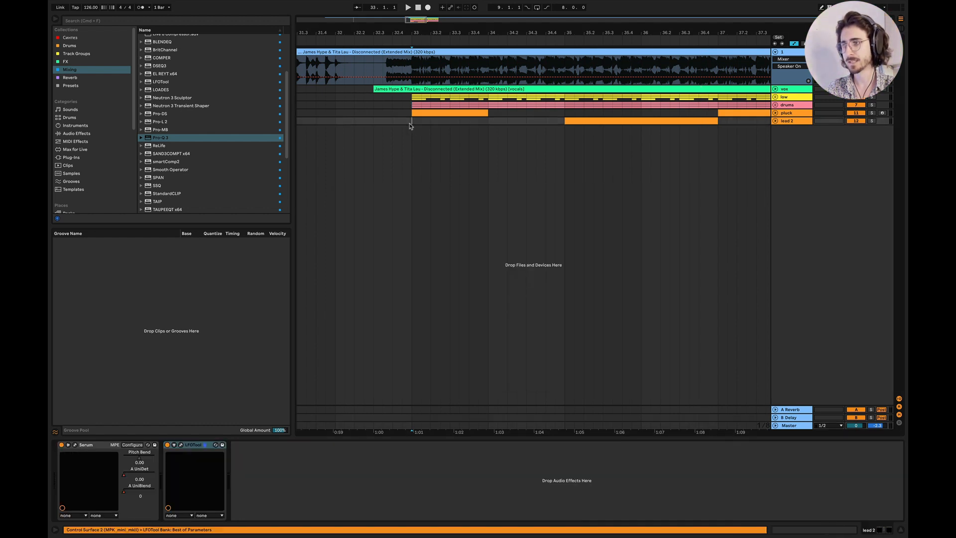
key(space)
click(790, 425)
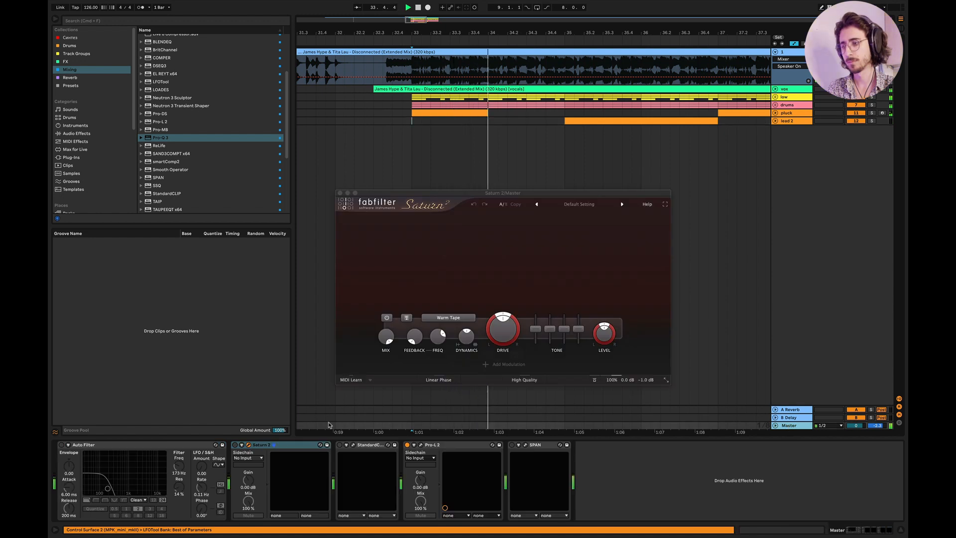
Step: Re-enable Saturn 2 on the Master track and audition its Warm Tape saturation from bar 33
click(235, 444)
mouse_move(514, 338)
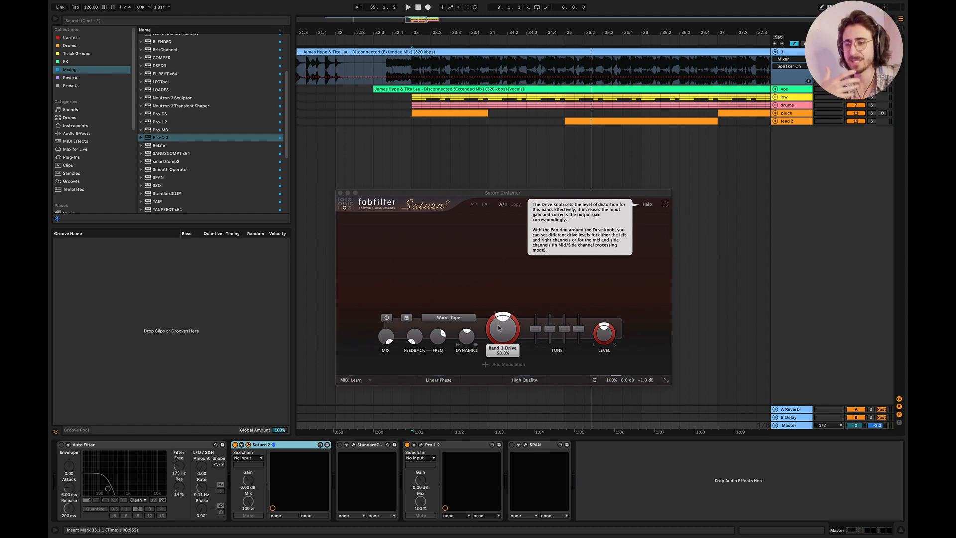
key(space)
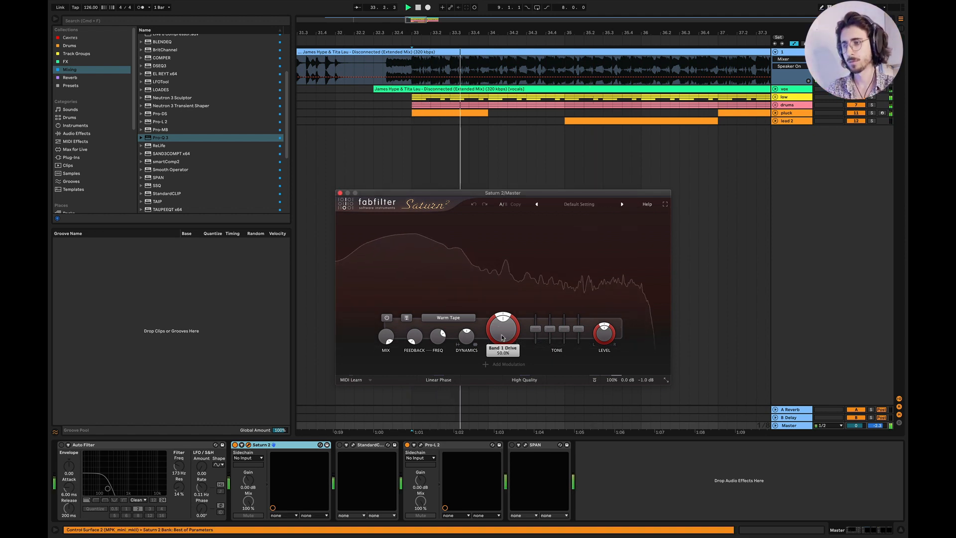
drag(512, 33, 390, 13)
scroll(419, 101, left, 3)
key(space)
Step: Enable and open StandardCLIP on the Master track, audition its clipping, and close both plug-in windows
click(339, 445)
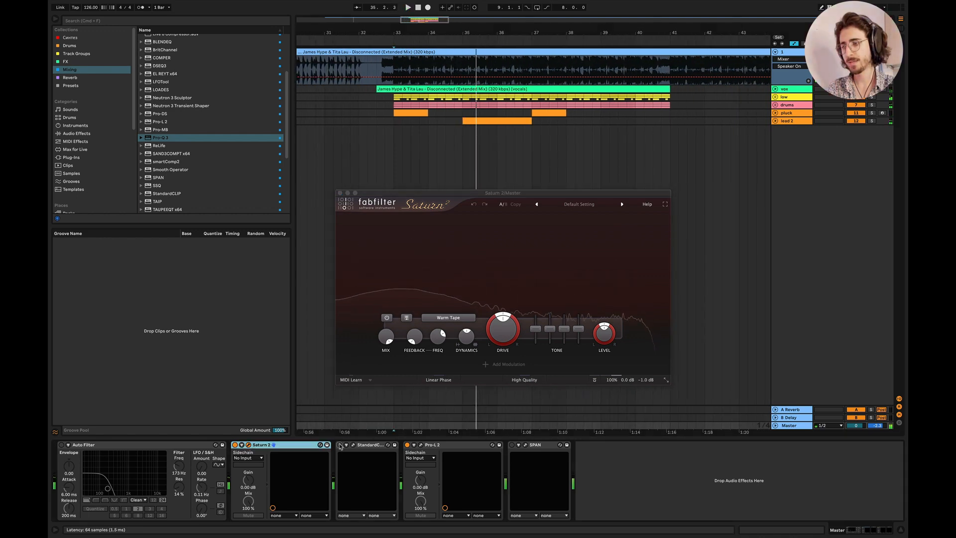
click(353, 445)
key(space)
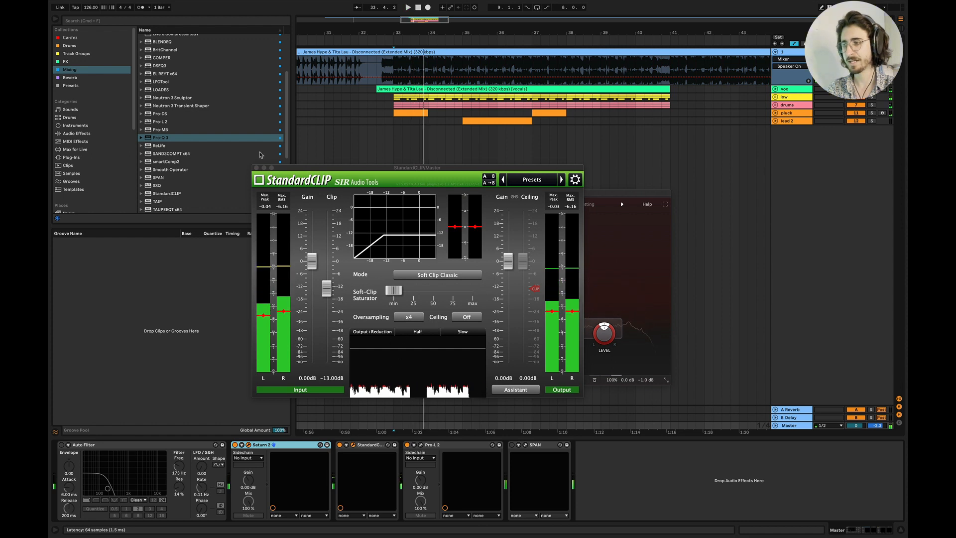
click(256, 168)
click(339, 192)
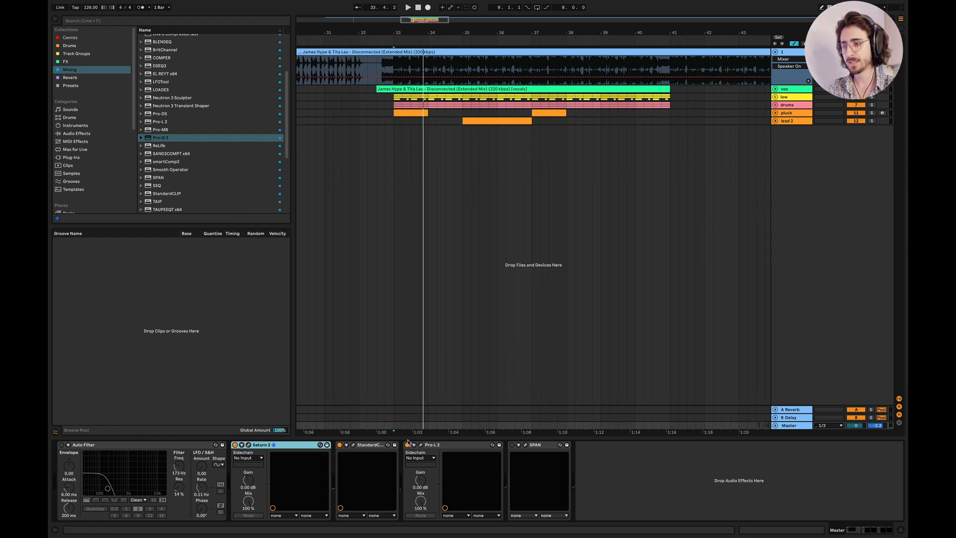
Step: Open Pro-L 2 on the Master track and view its limiting styles, keeping Punchy
click(421, 445)
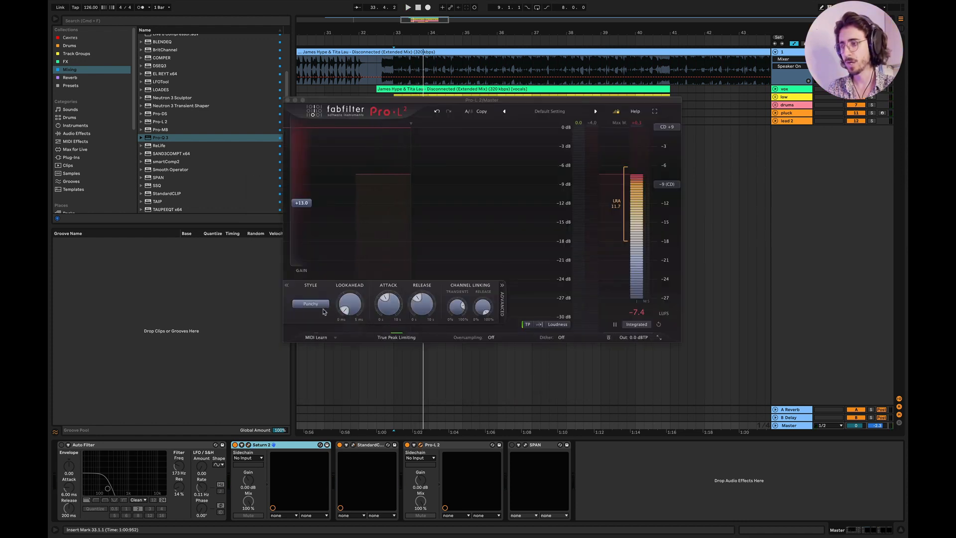
click(322, 305)
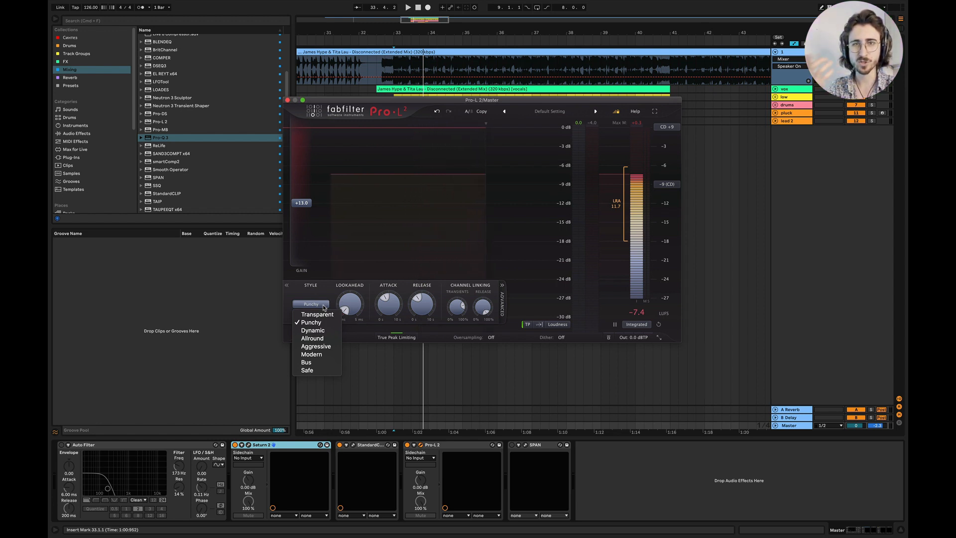
click(361, 254)
Step: Play the mix through Pro-L 2 with its integrated loudness measurement restarted, and close the limiter's window
key(space)
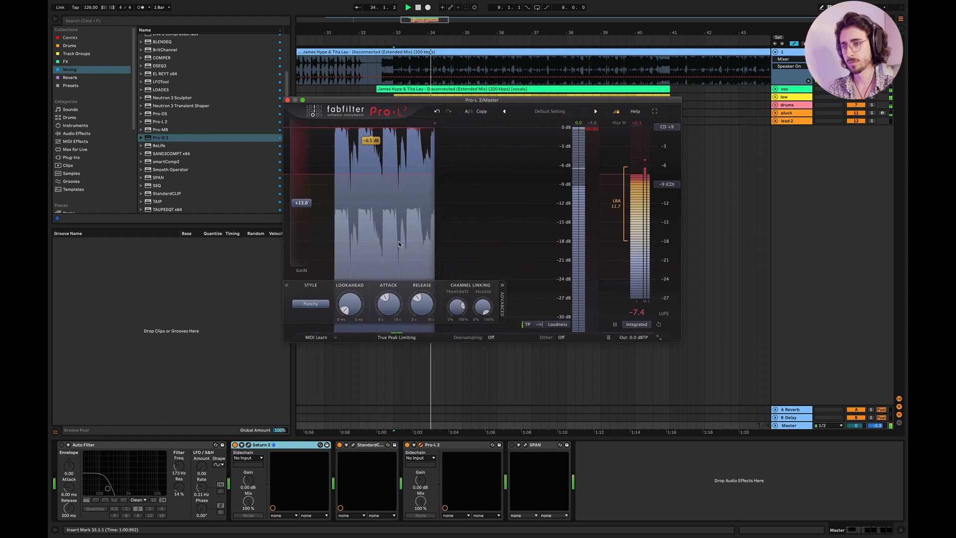
click(660, 324)
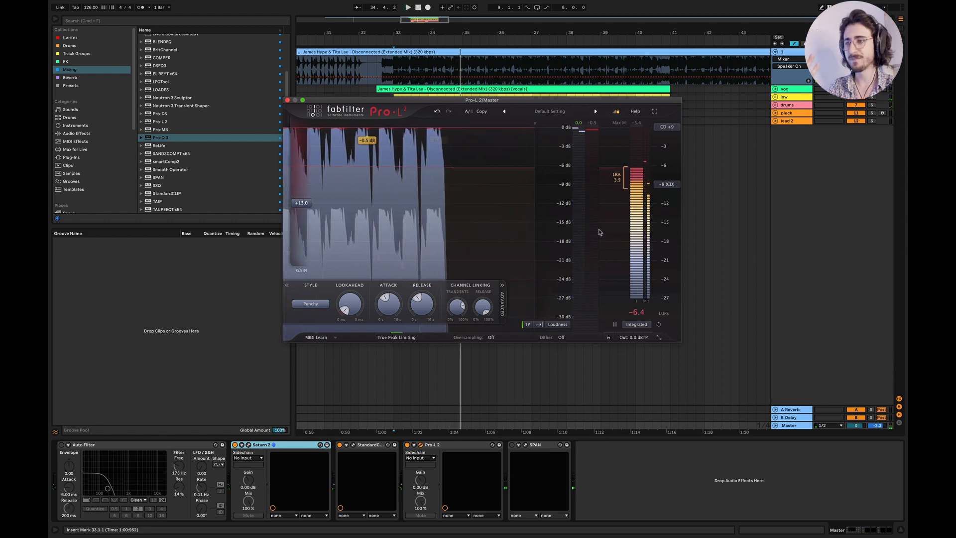
click(286, 100)
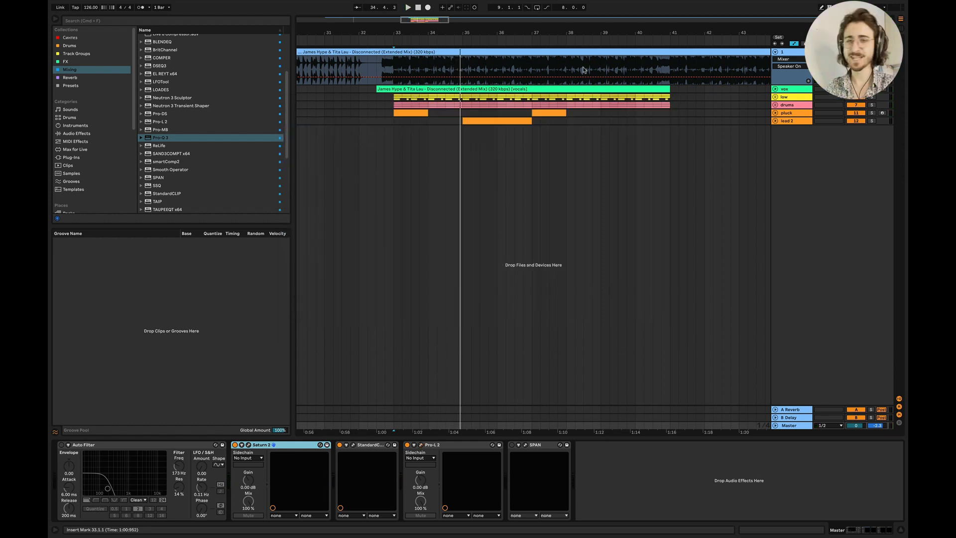